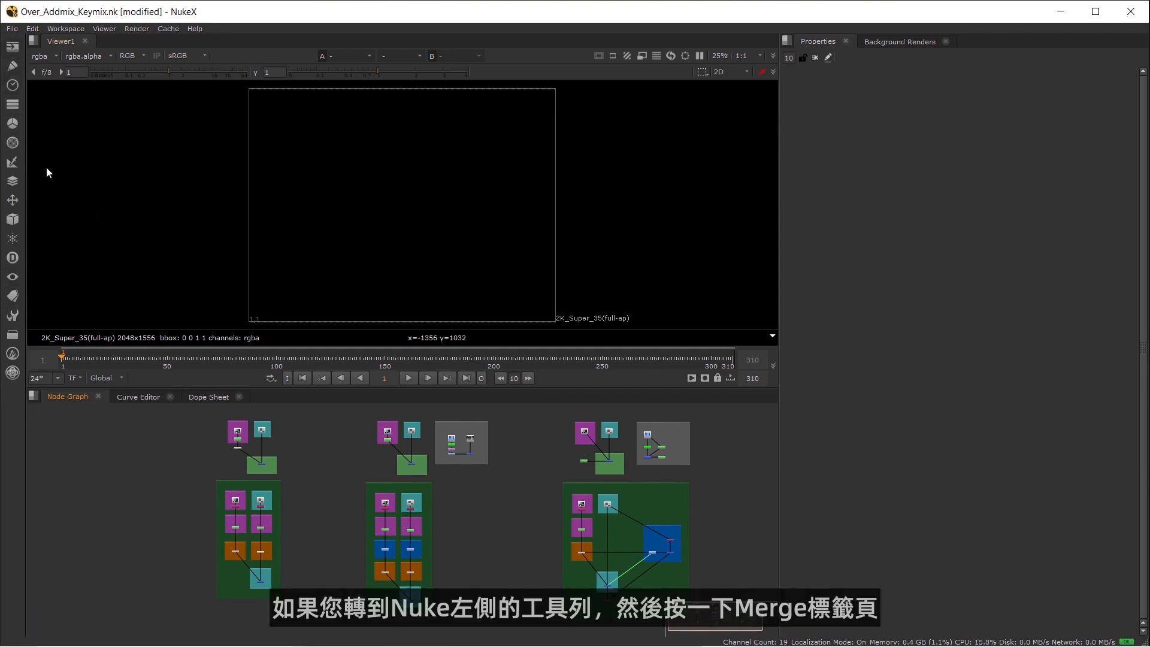
click(13, 182)
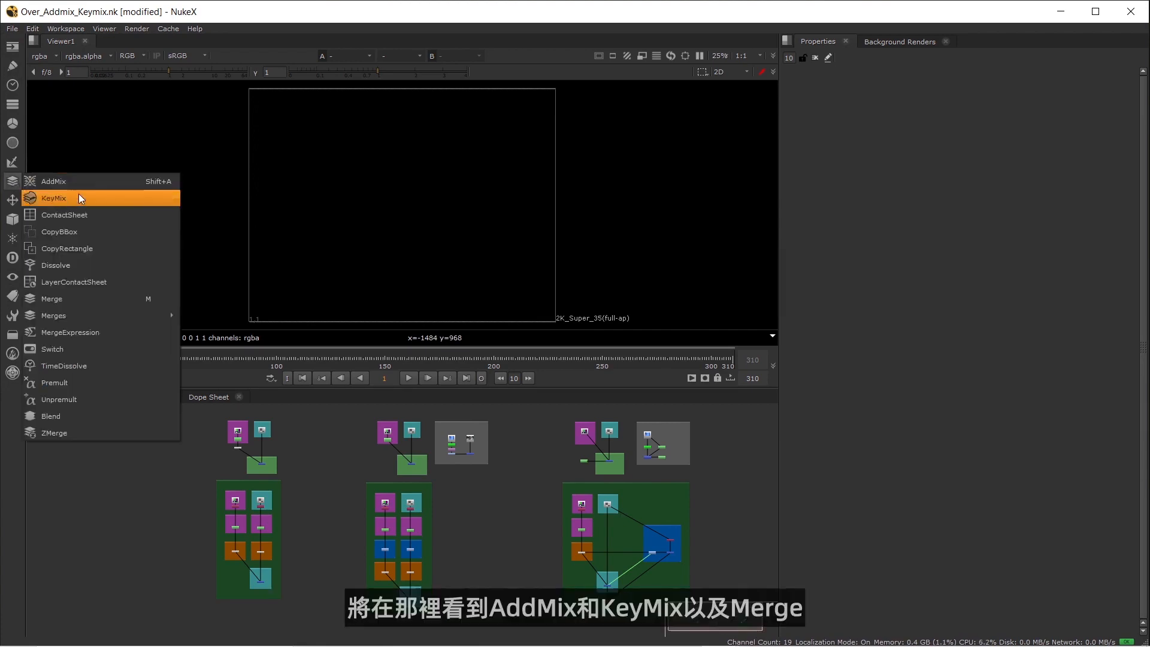
mouse_move(89, 316)
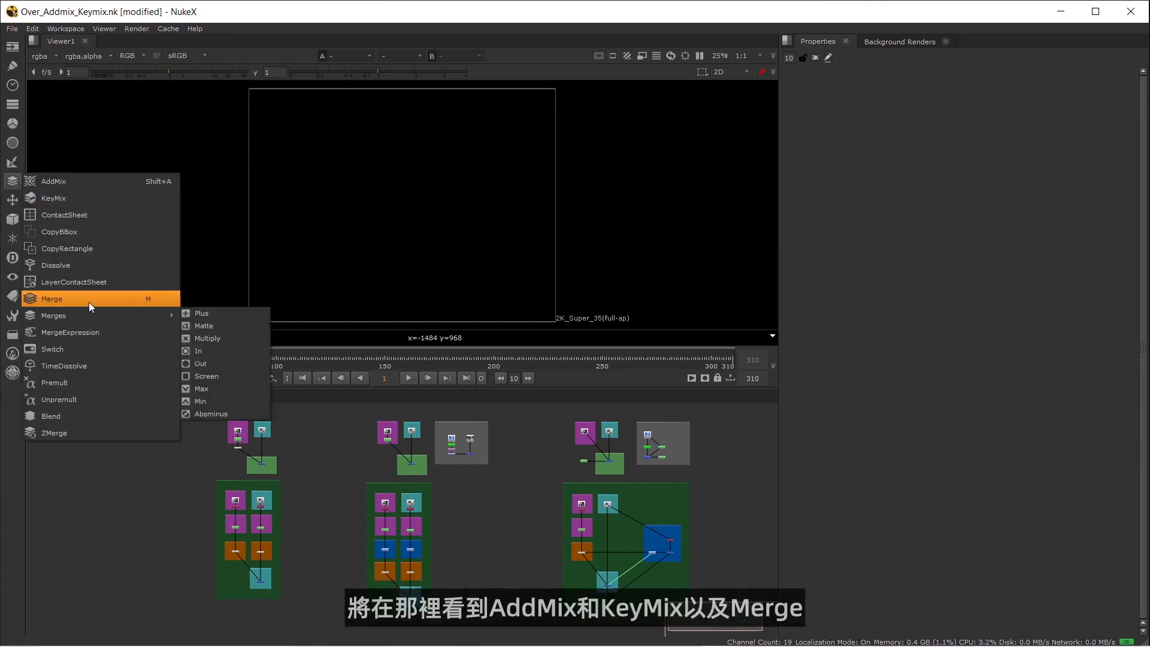
click(113, 449)
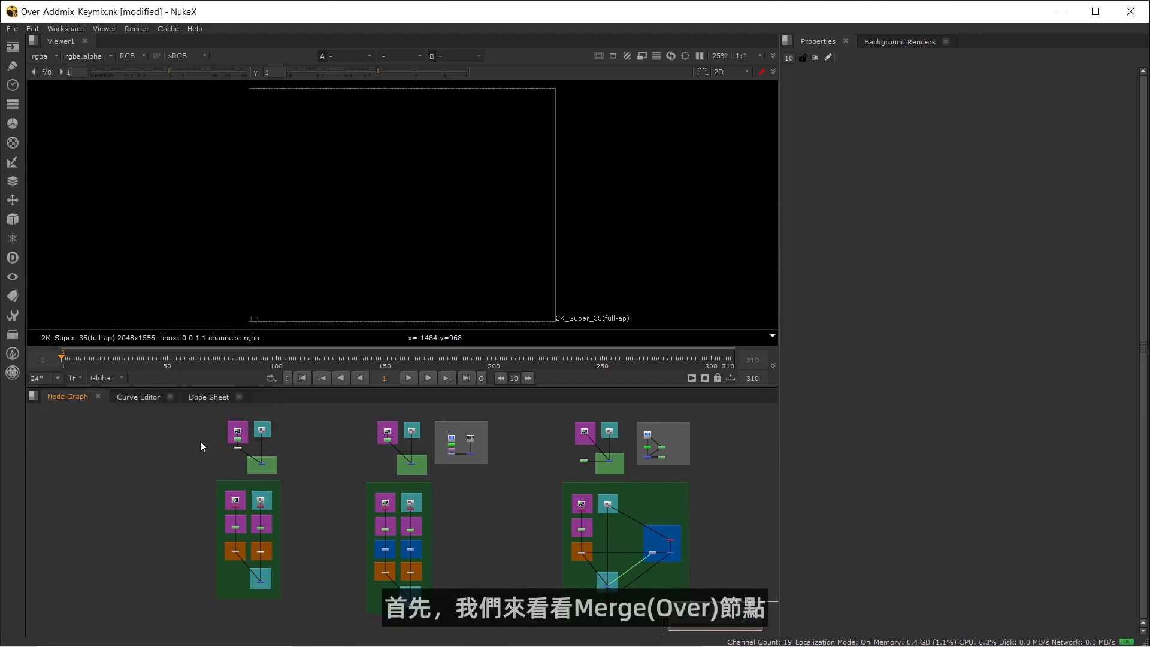
Add an unconnected Merge (over) node beside the Input A group of the Over example
middle_drag(192, 448, 330, 488)
scroll(380, 472, up, 6)
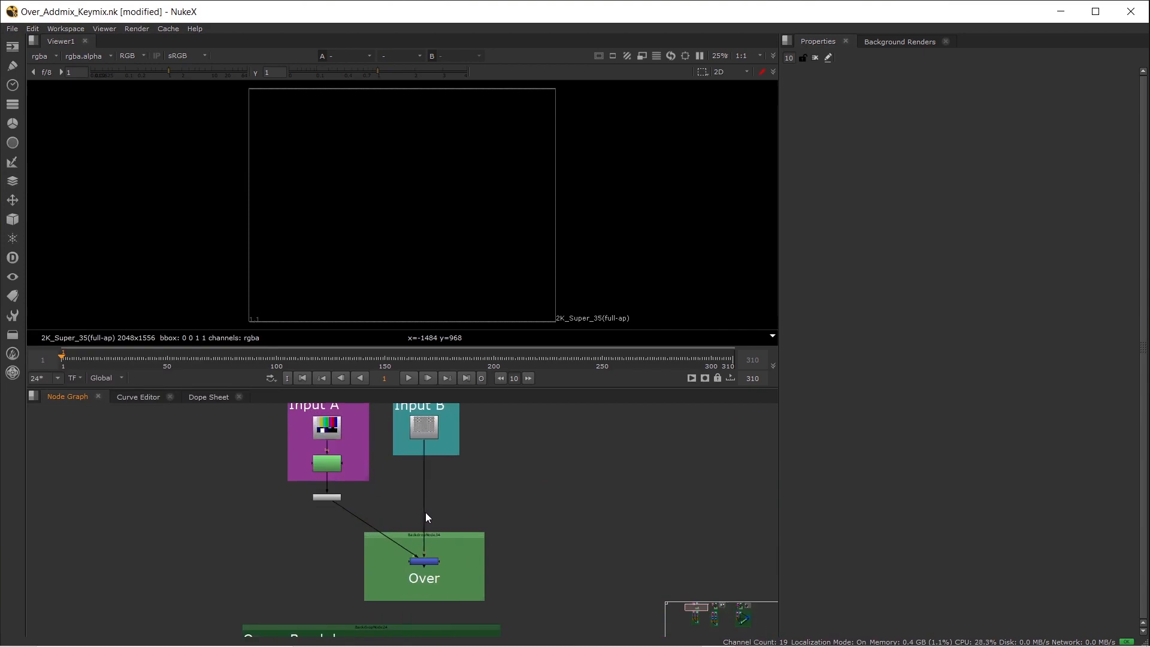
scroll(405, 514, down, 1)
middle_drag(405, 514, 424, 525)
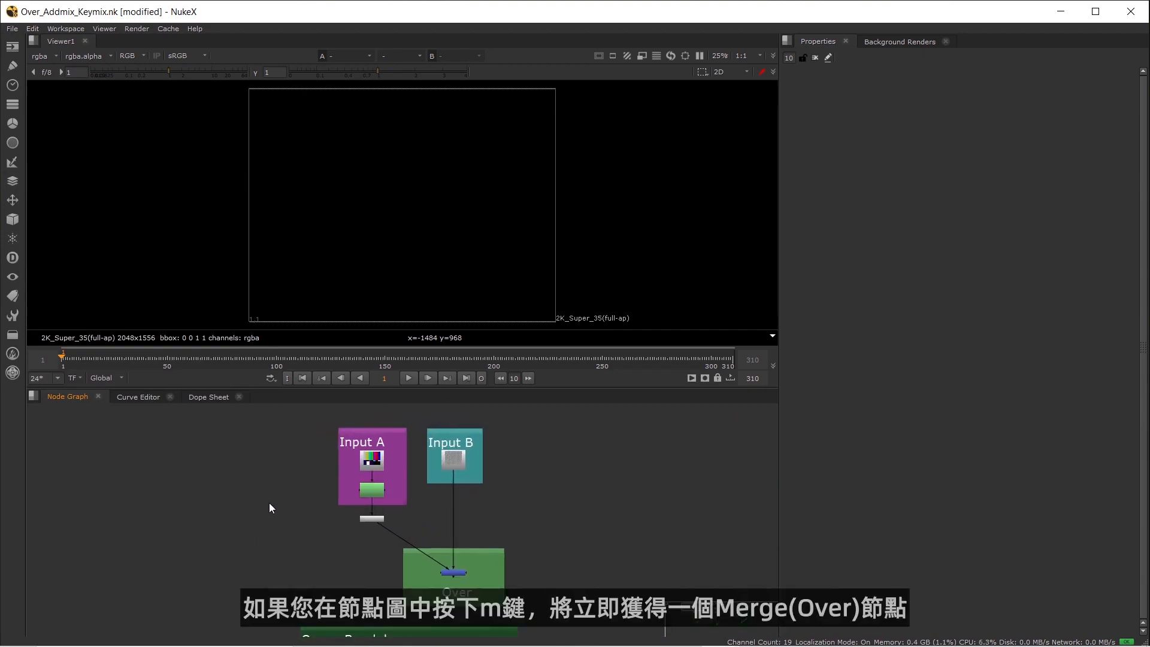
key(m)
scroll(289, 482, up, 5)
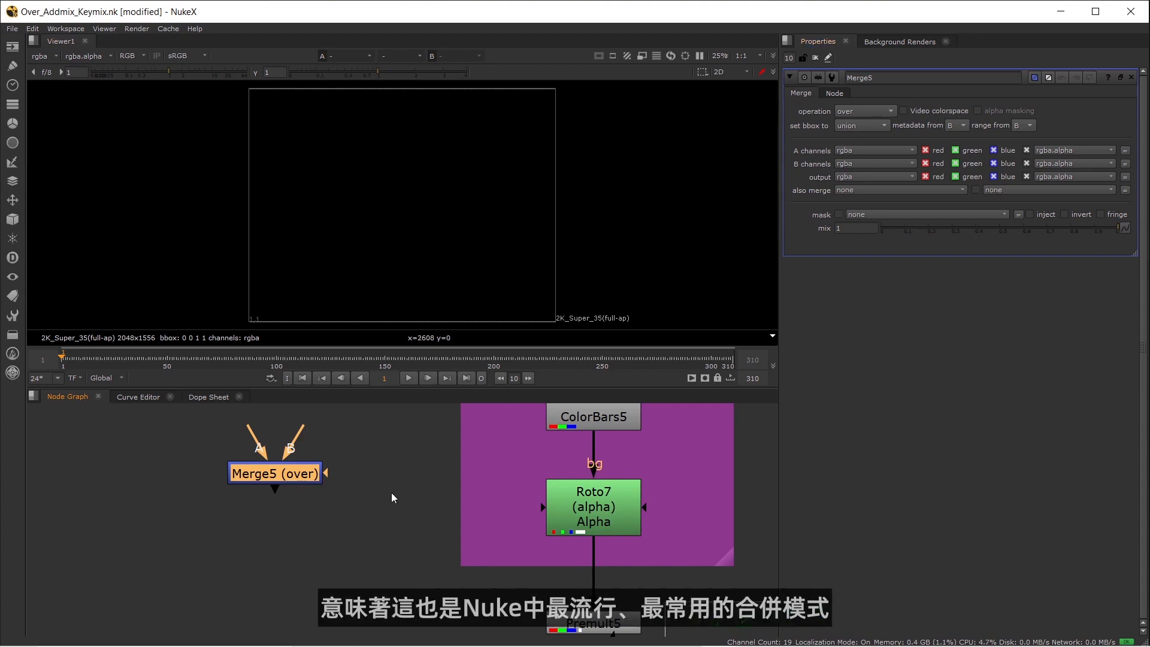
Close the properties of the unconnected Merge (over) node beside Input A and delete the node
middle_drag(426, 487, 204, 494)
scroll(284, 502, down, 3)
middle_drag(491, 513, 419, 487)
scroll(418, 487, down, 3)
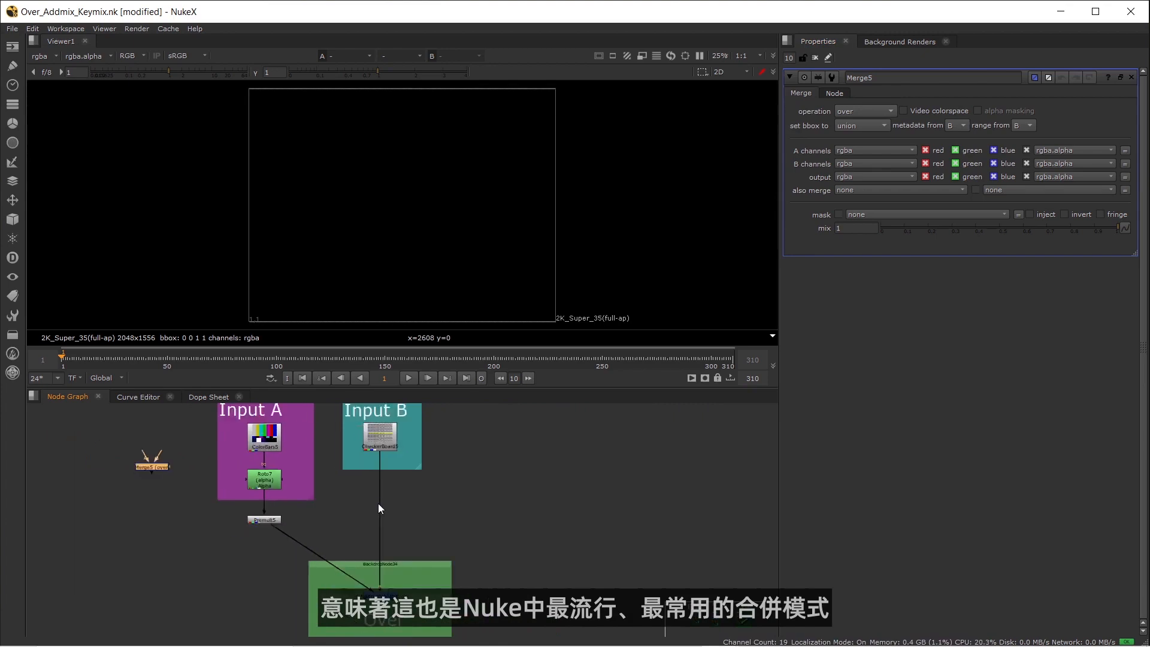
scroll(407, 495, down, 3)
scroll(408, 483, up, 1)
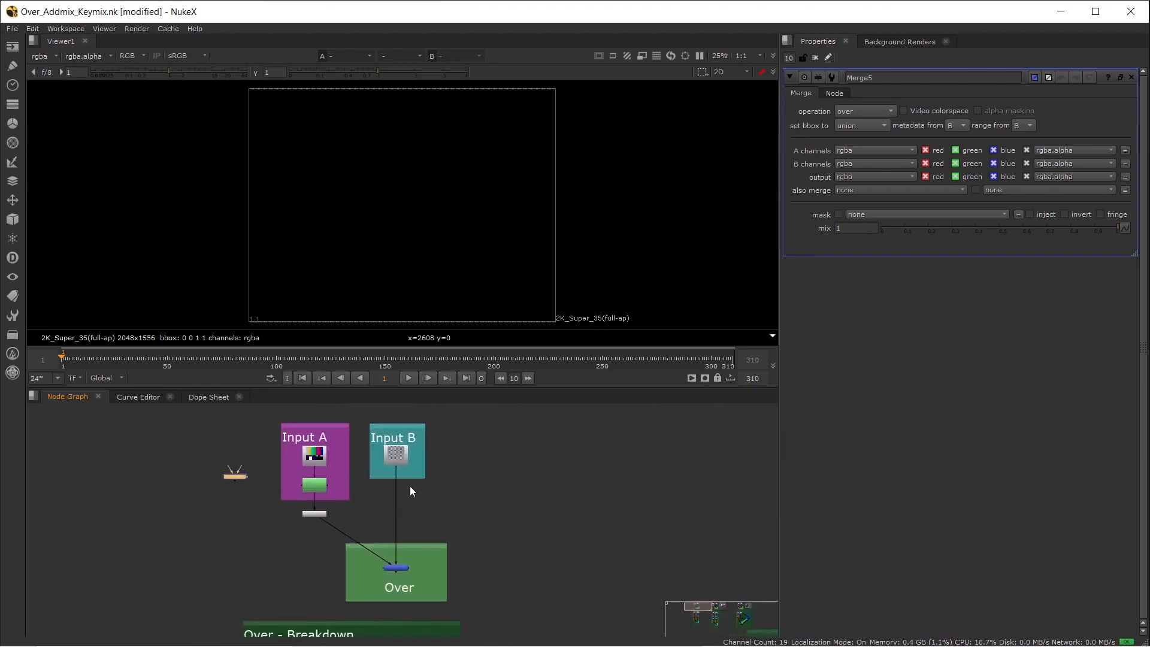
click(410, 450)
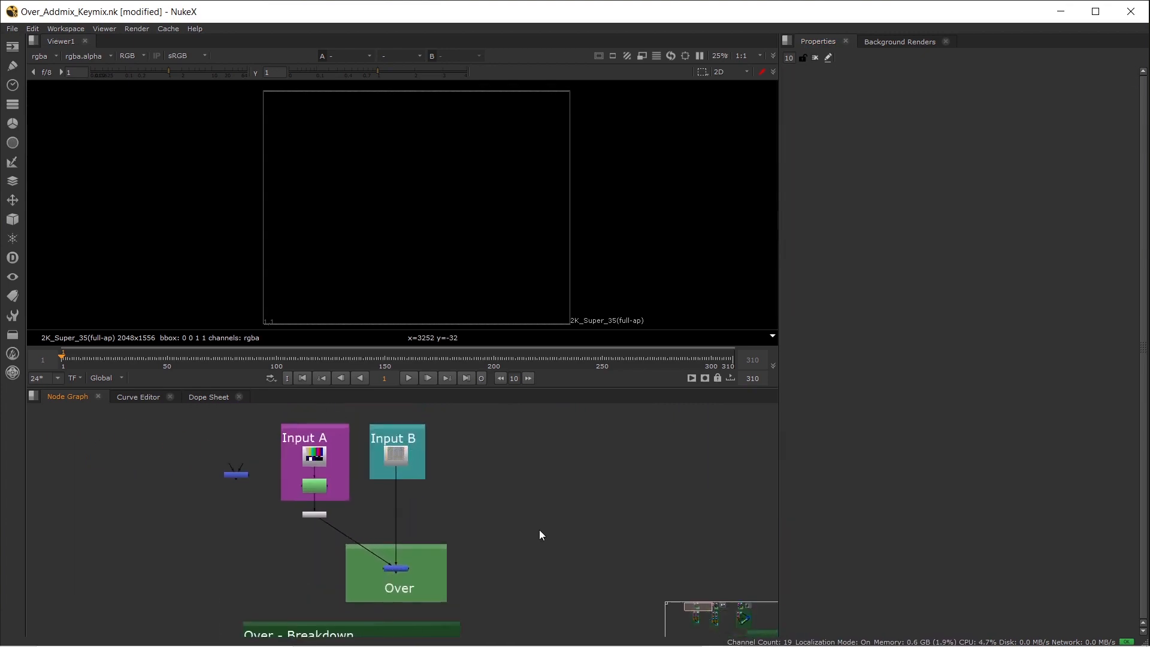
click(236, 476)
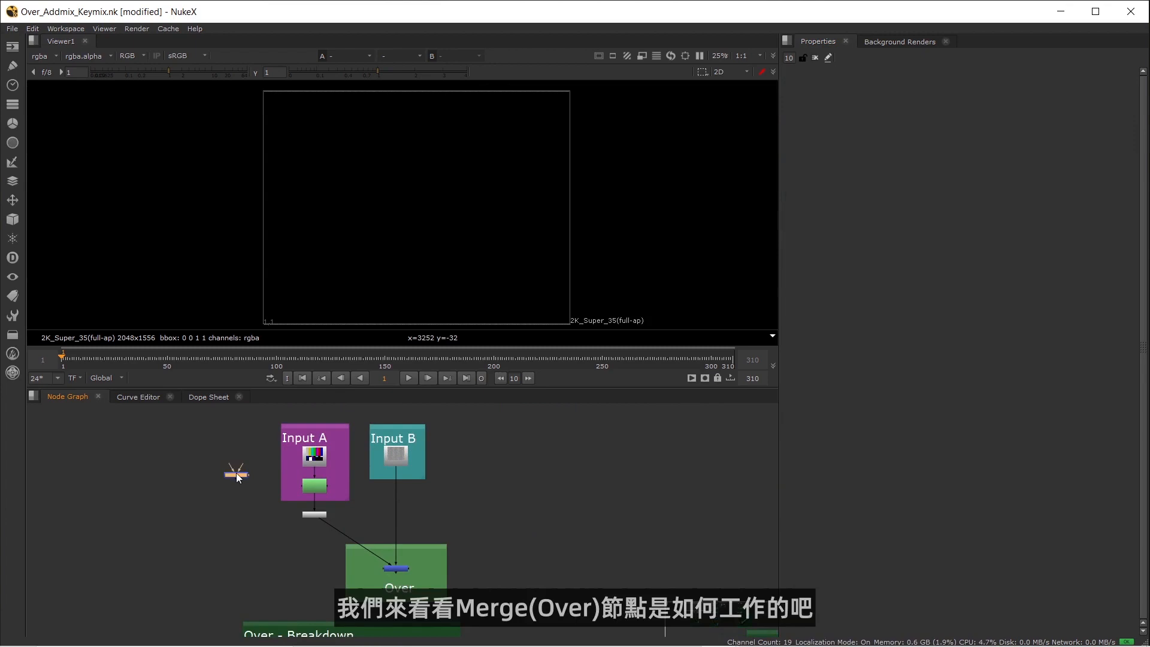
scroll(415, 490, up, 3)
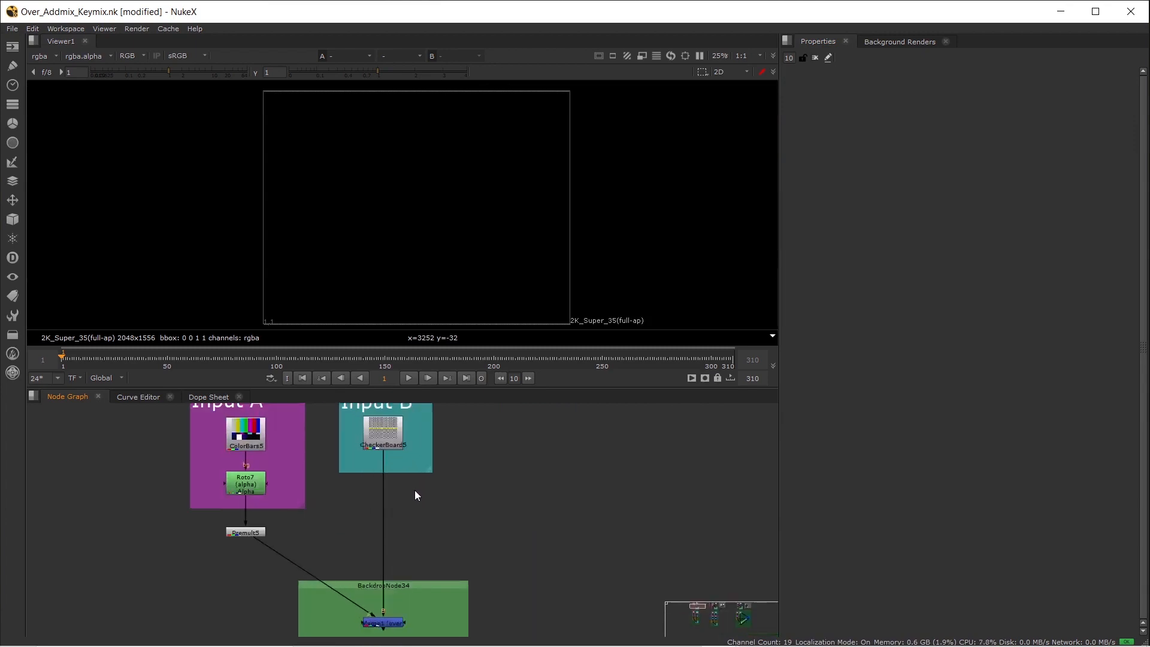
View the Input B CheckerBoard node of the Over example in the viewer
scroll(414, 490, down, 2)
scroll(429, 508, up, 1)
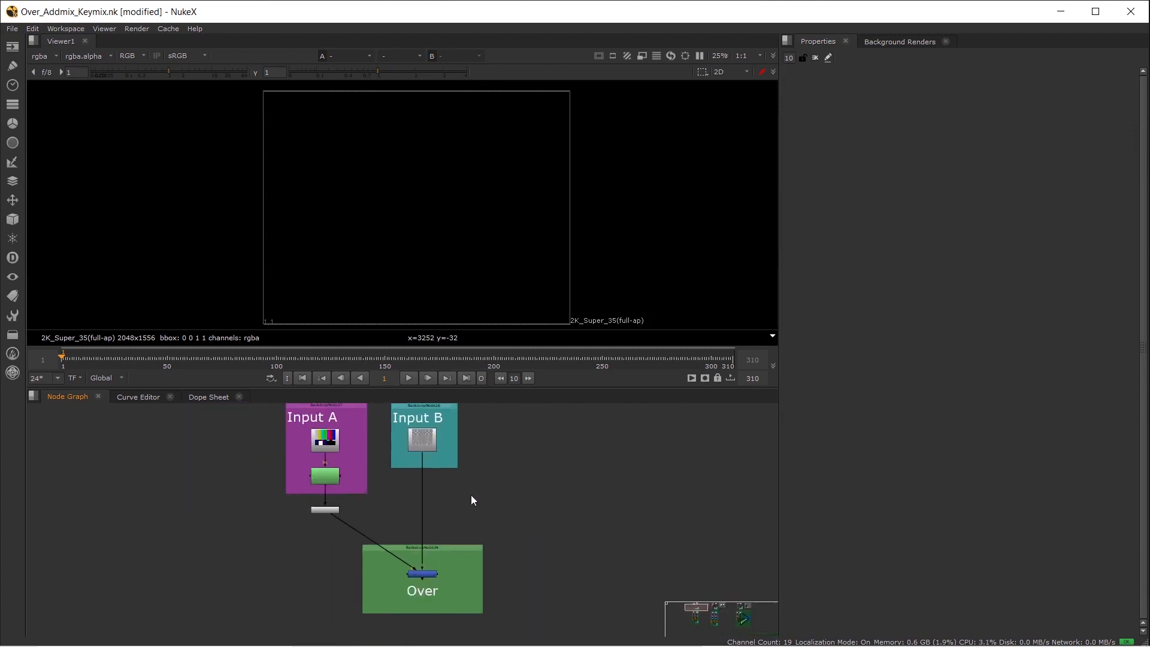
click(432, 447)
key(1)
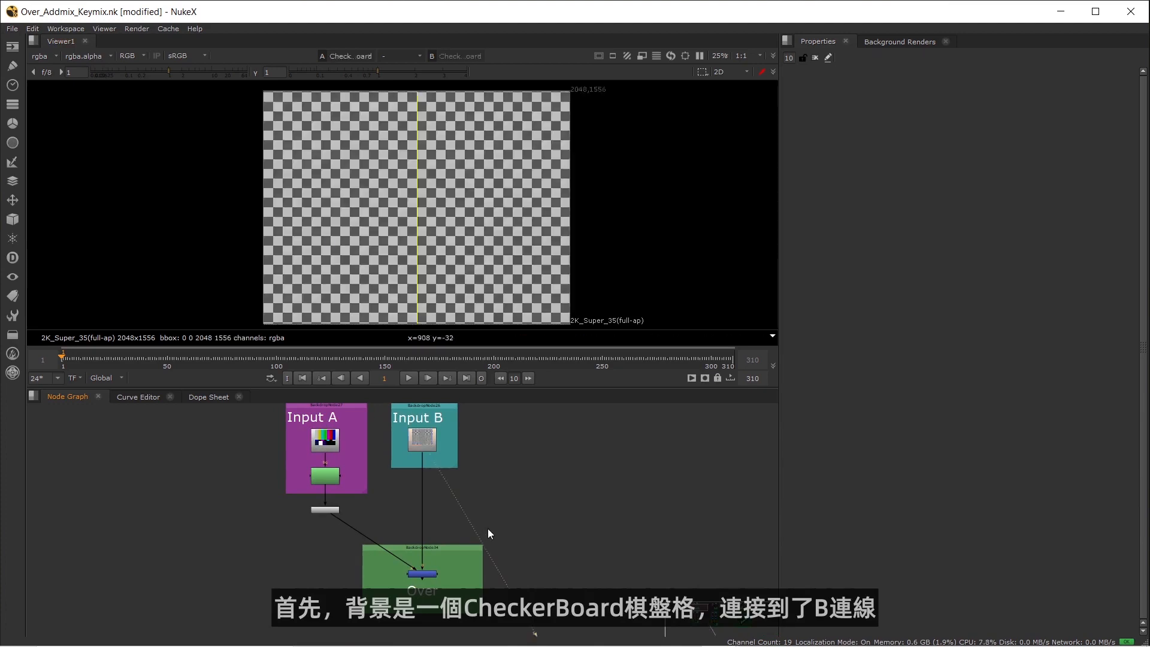
View the Input A ColorBars node of the Over example in the viewer
scroll(442, 558, up, 1)
scroll(430, 564, down, 1)
middle_drag(430, 552, 455, 560)
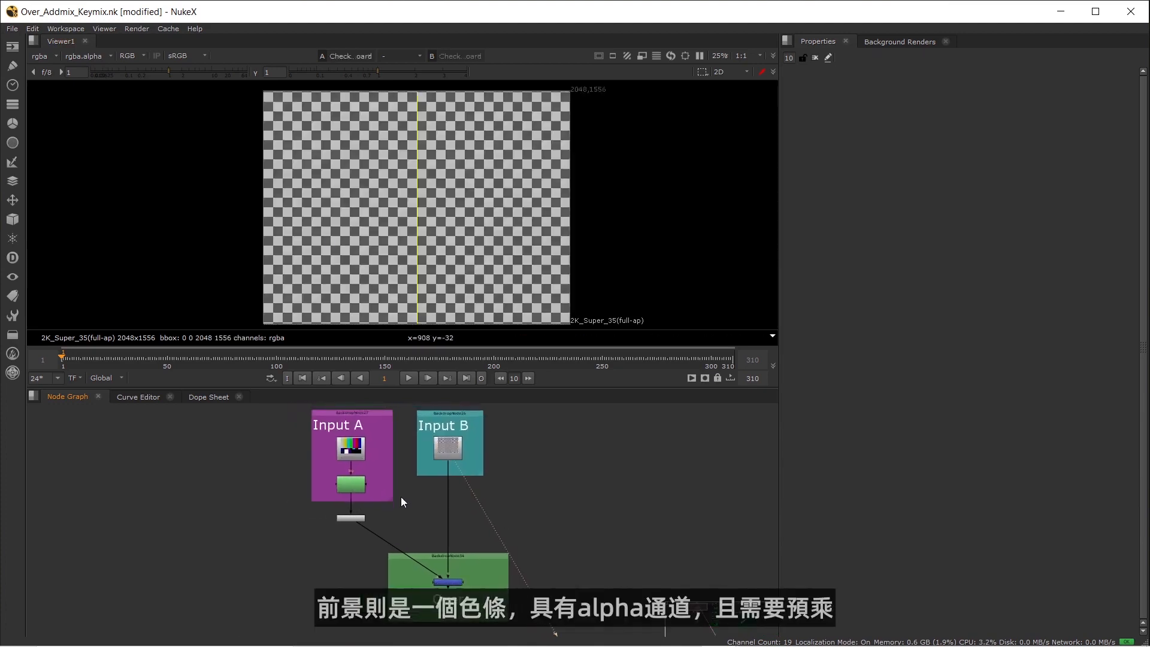
click(348, 454)
key(1)
View the alpha channel of Input A's Roto node and the Premult node's result in RGB
click(359, 482)
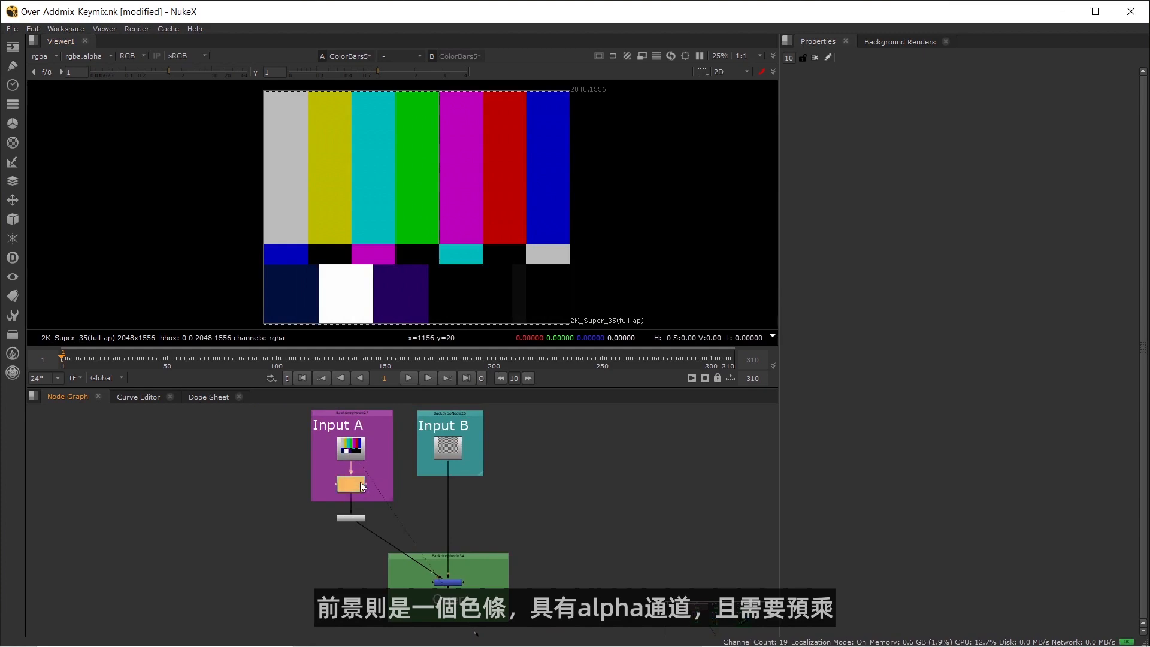
key(1)
key(a)
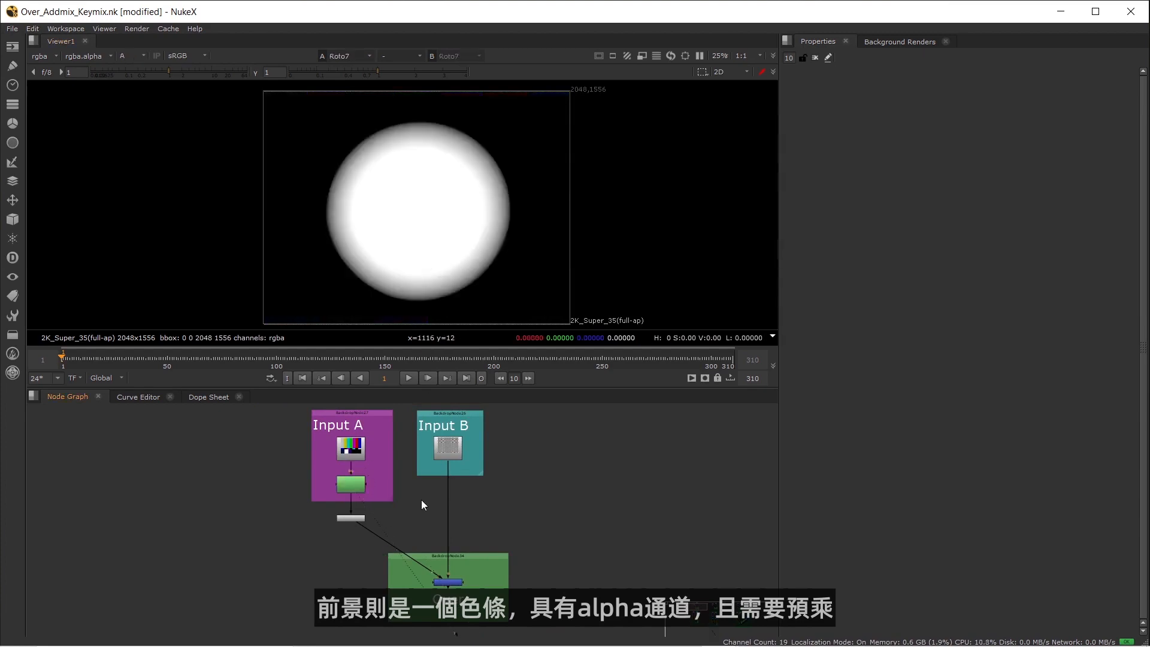
key(1)
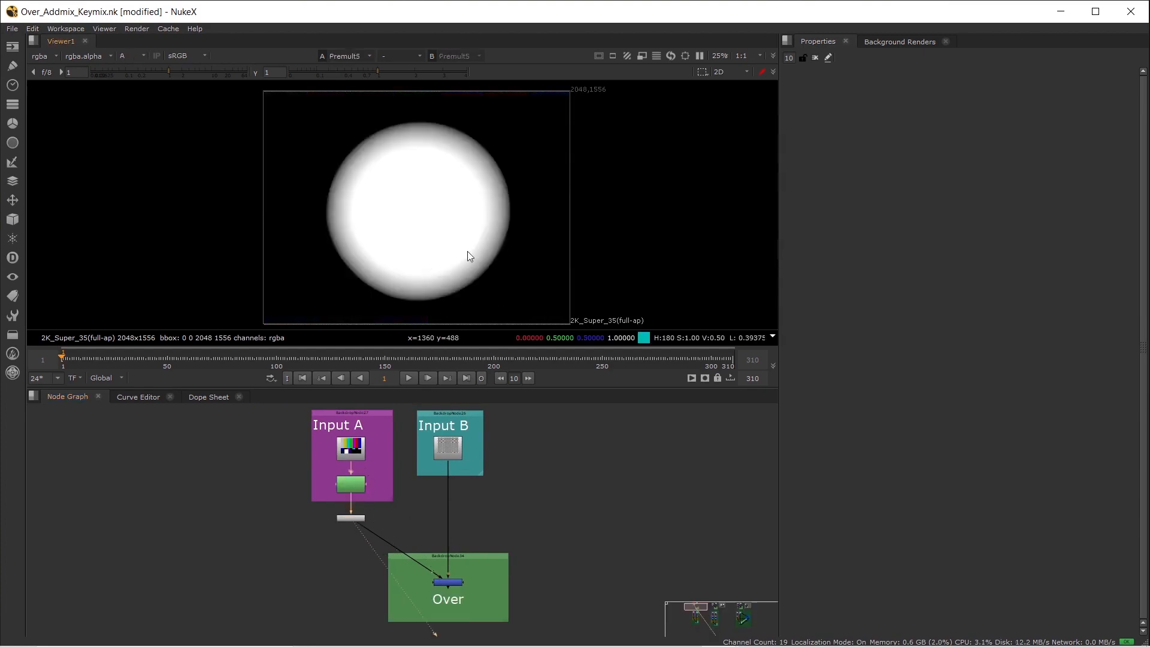
key(a)
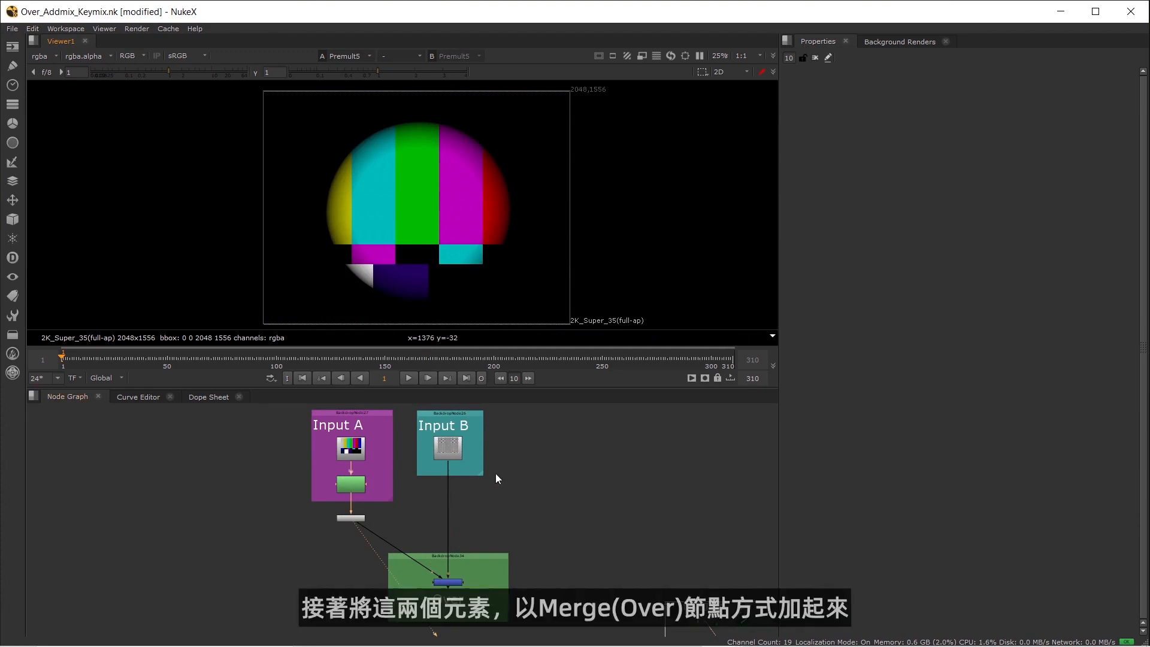
View the composite from the Merge (over) node in the Over group
scroll(437, 569, up, 3)
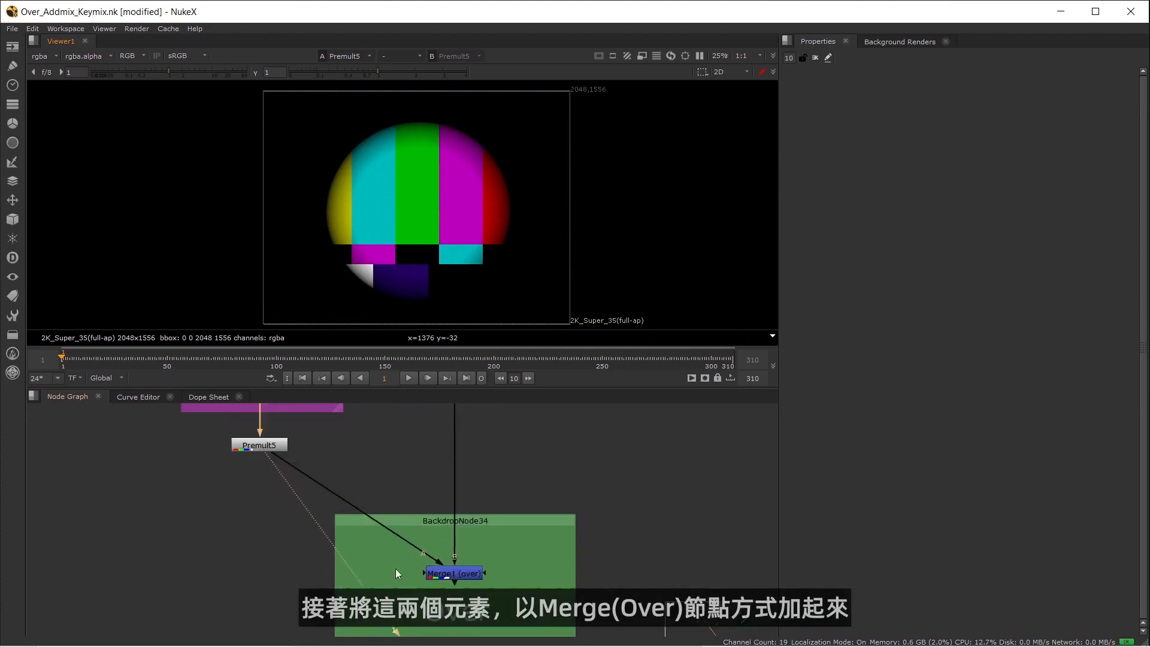
click(466, 570)
key(1)
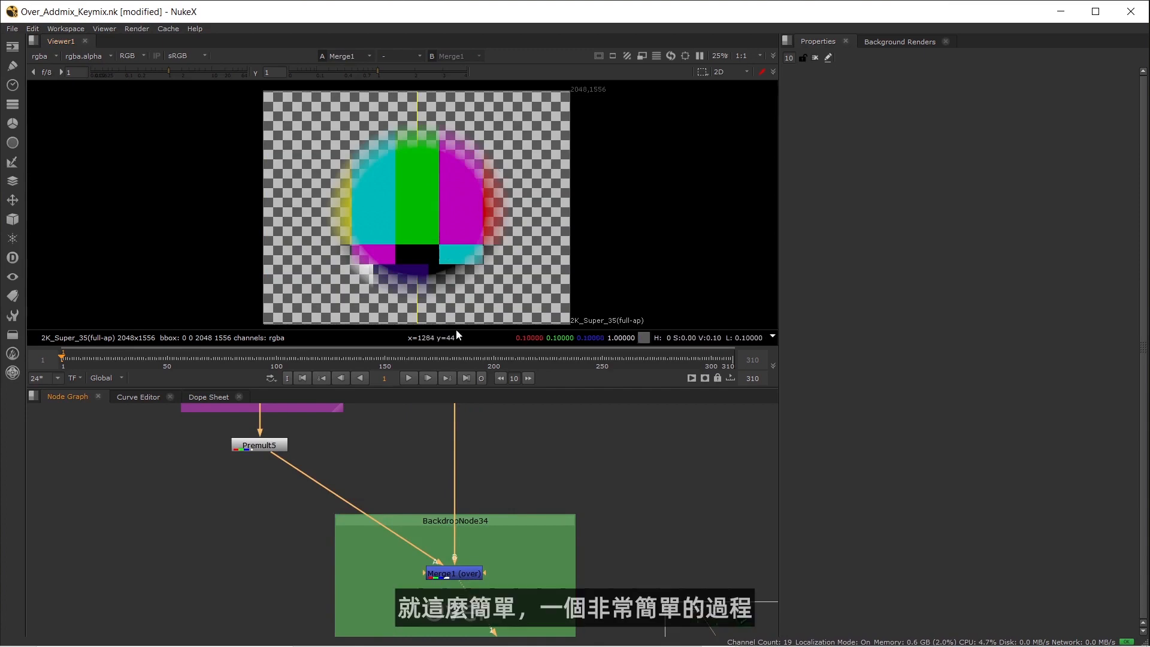
Pull out the mask input from each side of the Over group's Merge node and leave it unconnected
click(562, 459)
scroll(472, 563, up, 4)
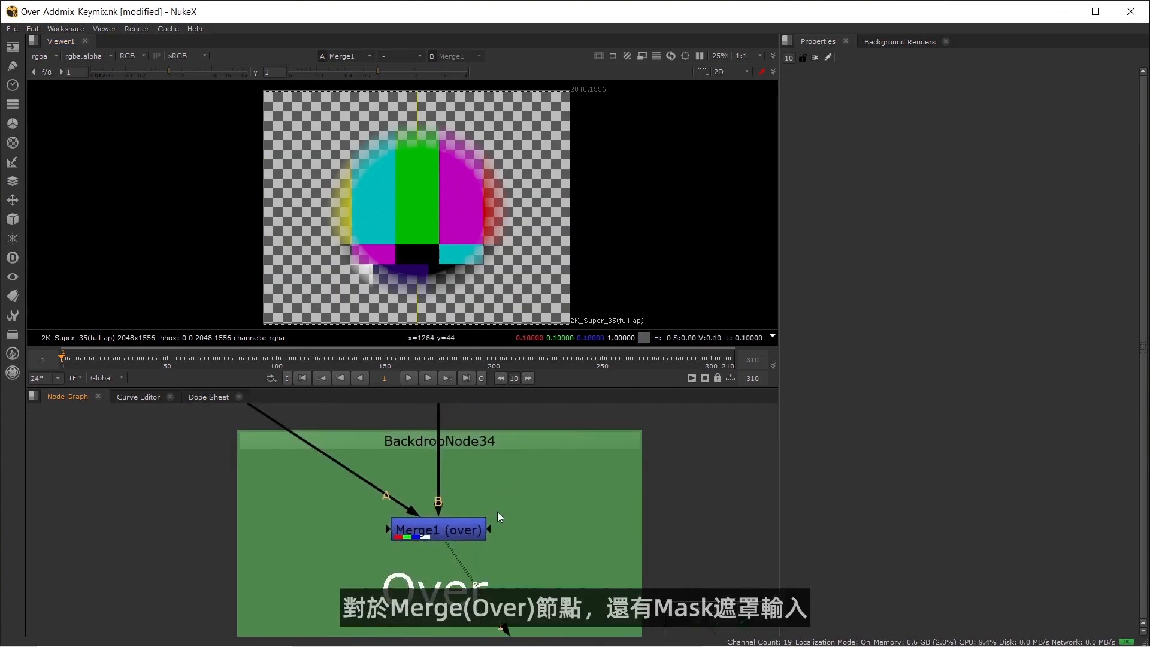
drag(493, 530, 710, 523)
drag(388, 530, 182, 472)
drag(182, 472, 182, 472)
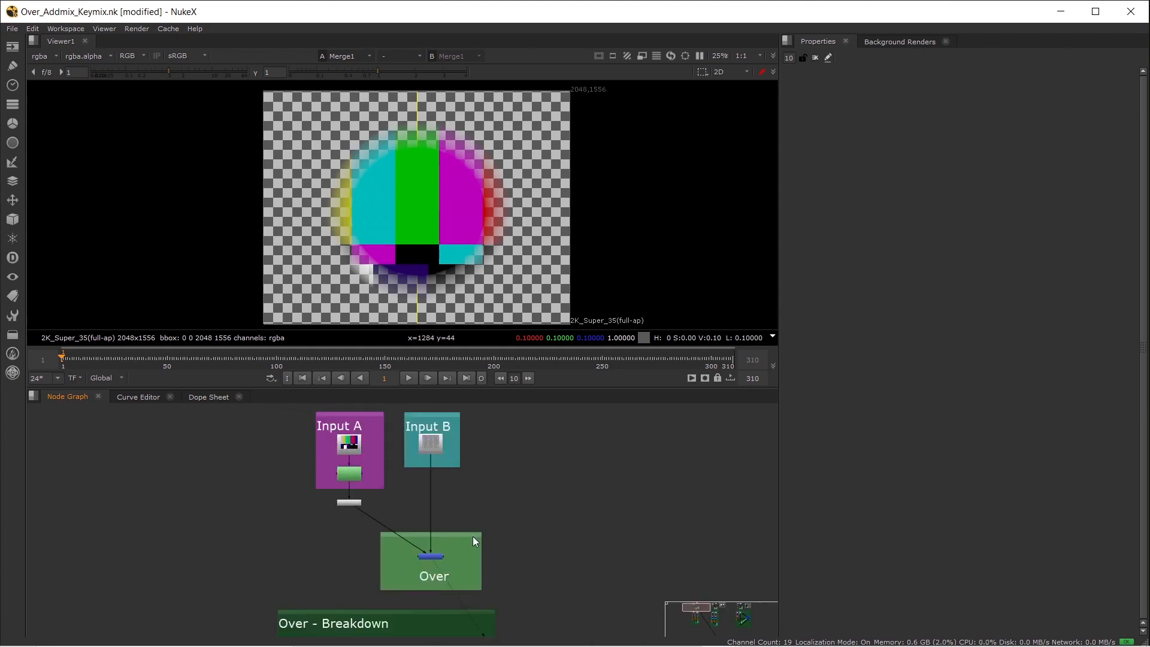
View the outputs of the Input A and Input B Remove nodes in the Over - Breakdown group
scroll(479, 539, up, 4)
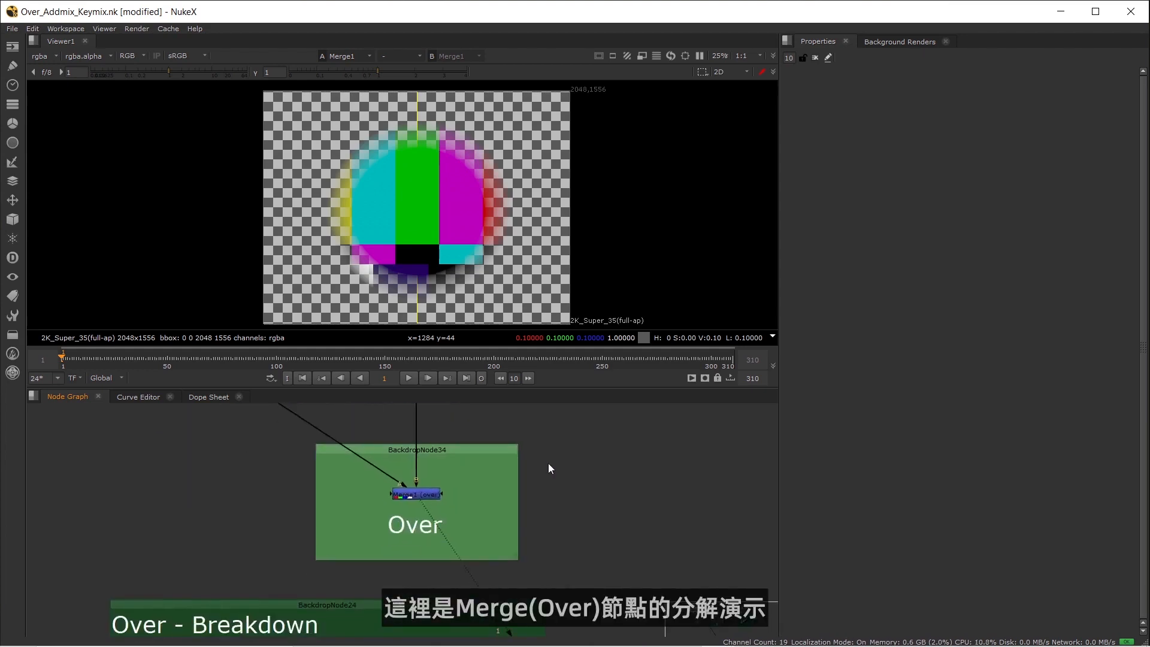
middle_drag(396, 613, 548, 430)
scroll(487, 487, down, 3)
middle_drag(484, 534, 418, 498)
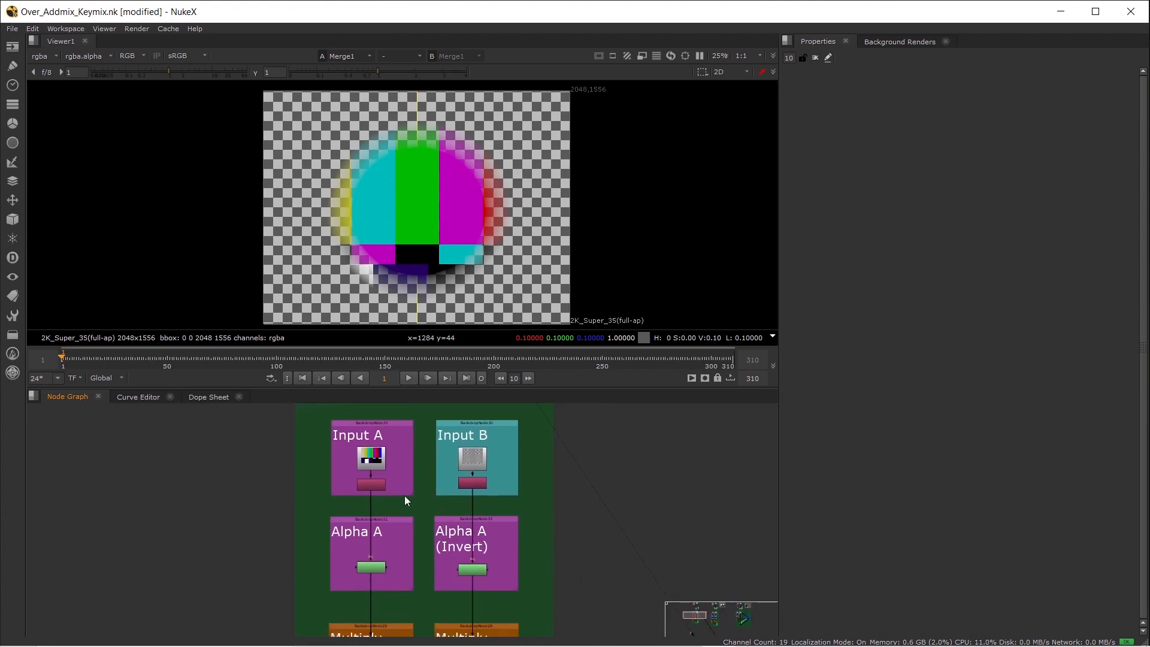
scroll(382, 491, up, 2)
click(379, 482)
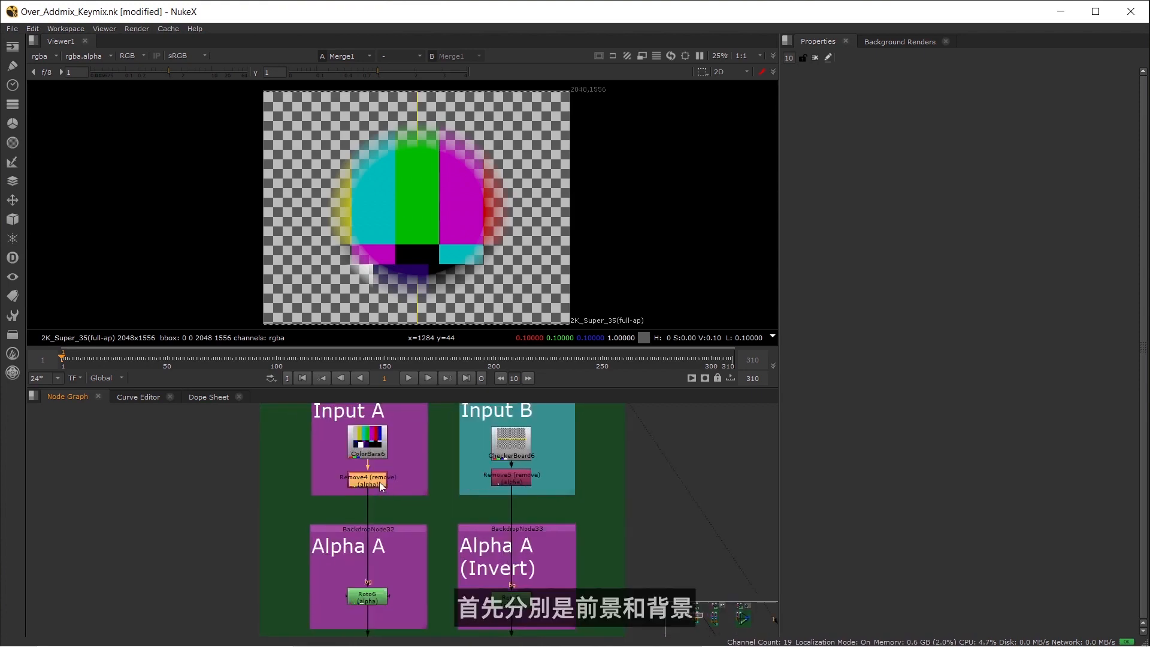
key(1)
click(529, 476)
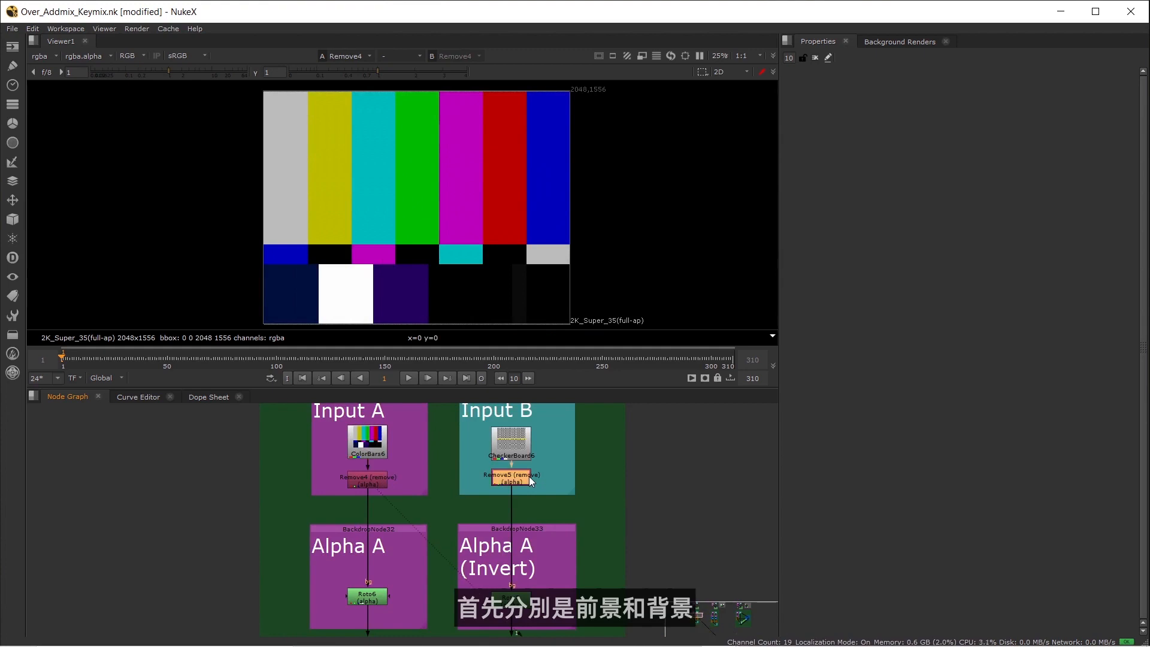
key(1)
View the alpha channels of the Alpha A and Alpha A (Invert) Roto nodes in the Over - Breakdown group
middle_drag(352, 593, 344, 486)
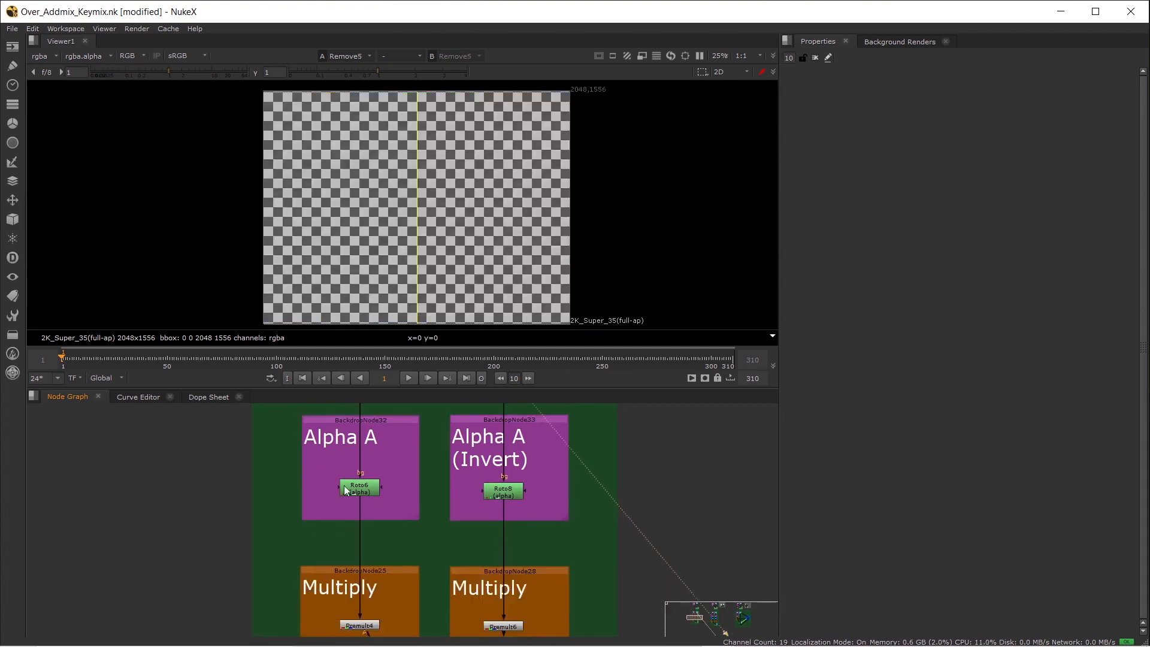
key(1)
key(a)
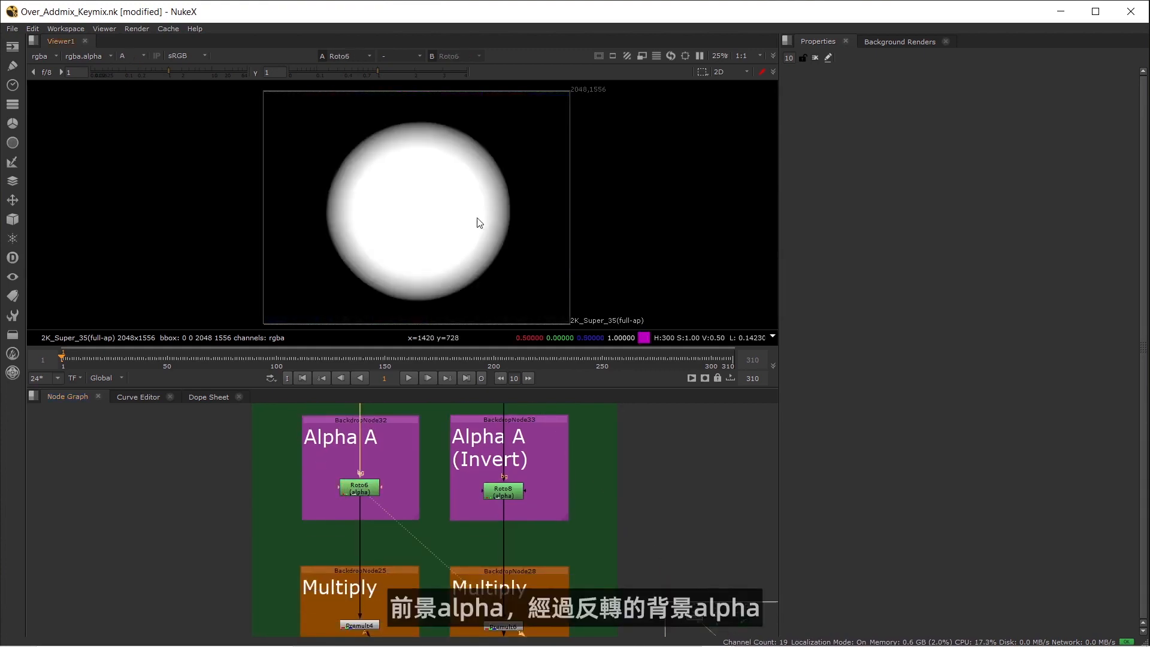
click(502, 489)
key(1)
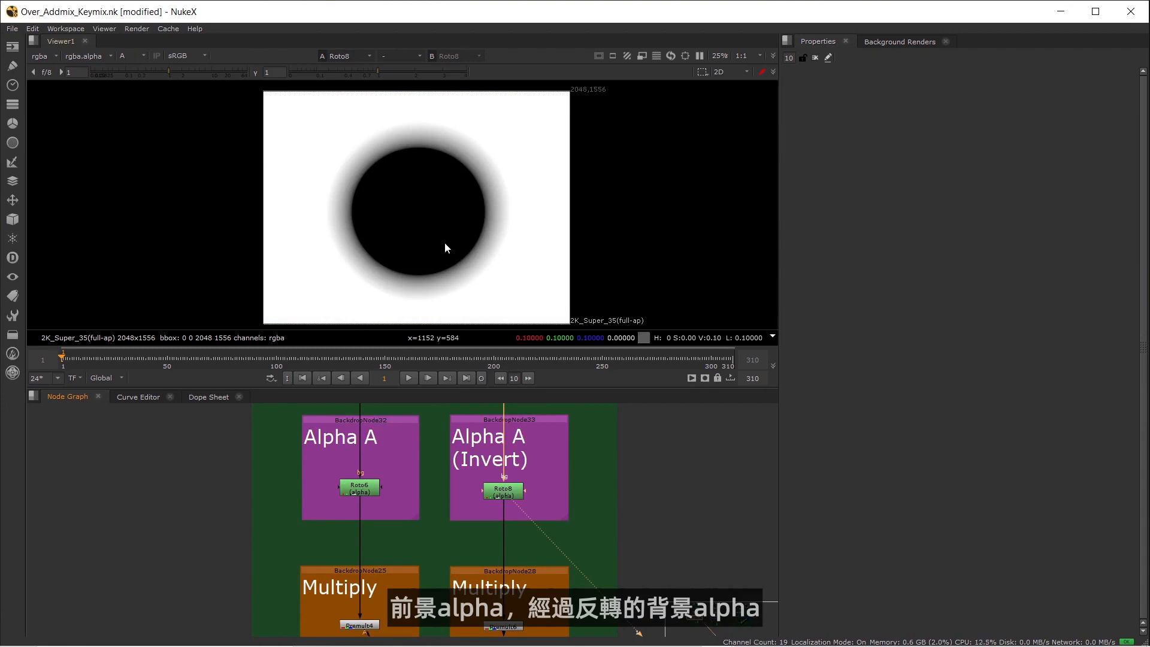
Compare the RGB results of the two Multiply Premult nodes in the Over - Breakdown group
middle_drag(450, 523, 421, 387)
click(336, 488)
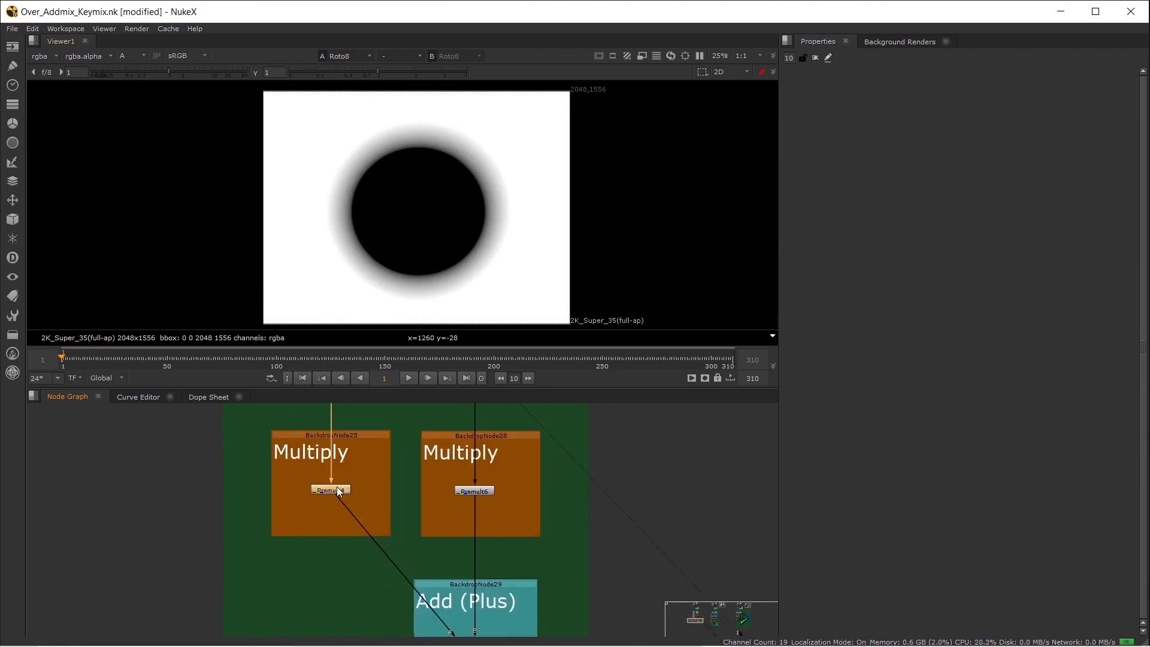
key(1)
click(474, 491)
key(1)
key(a)
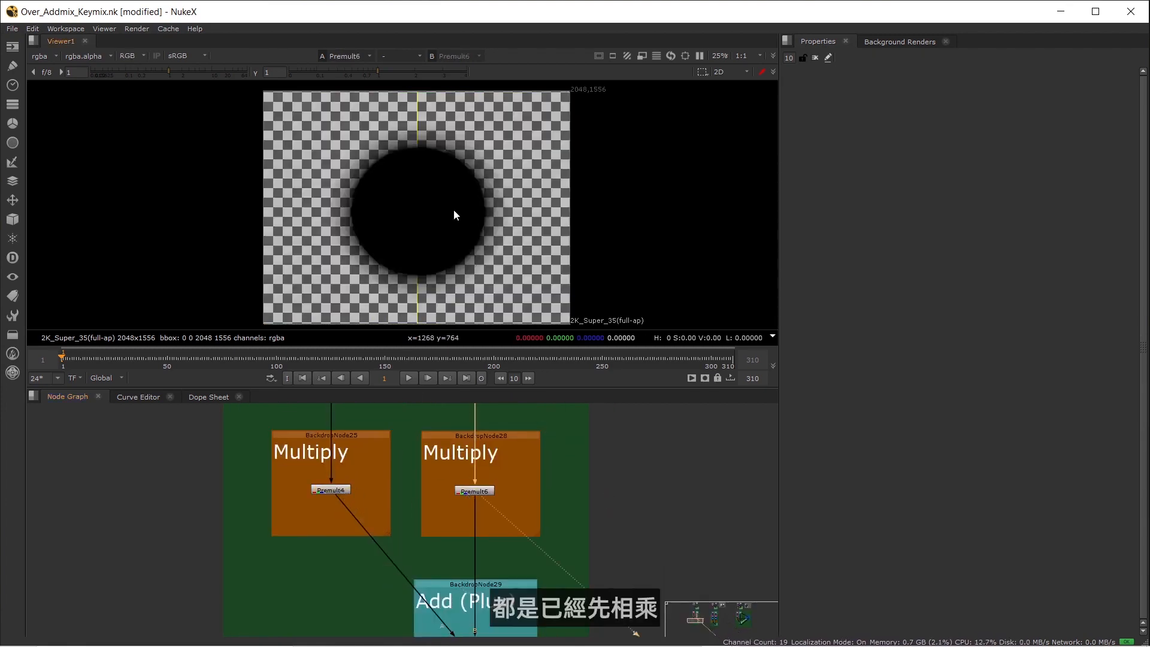
click(332, 490)
key(1)
click(476, 492)
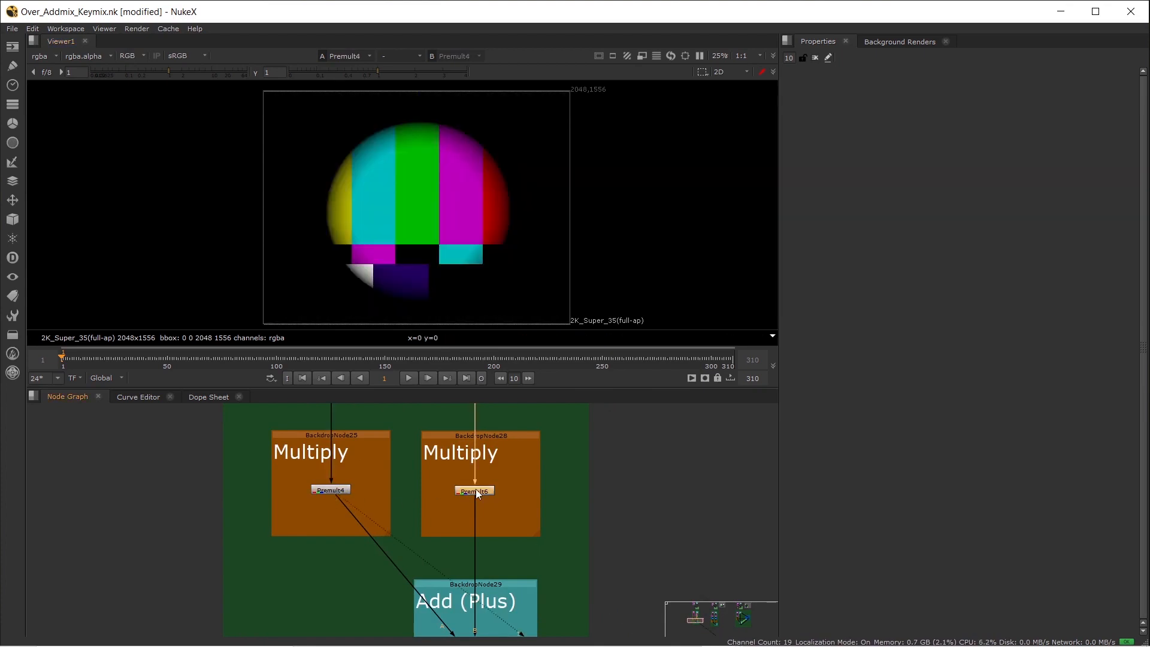
key(1)
click(335, 490)
key(1)
View the result of the Add (Plus) merge node in the Over - Breakdown group
middle_drag(405, 563, 422, 538)
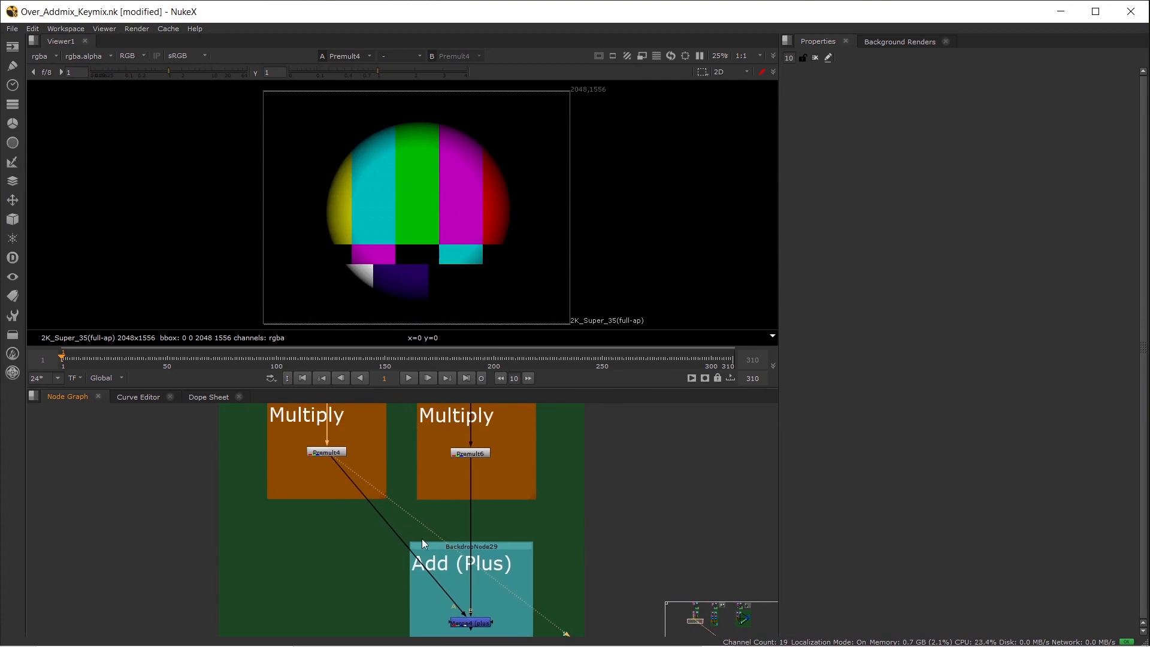
middle_drag(470, 635, 429, 543)
click(431, 532)
key(1)
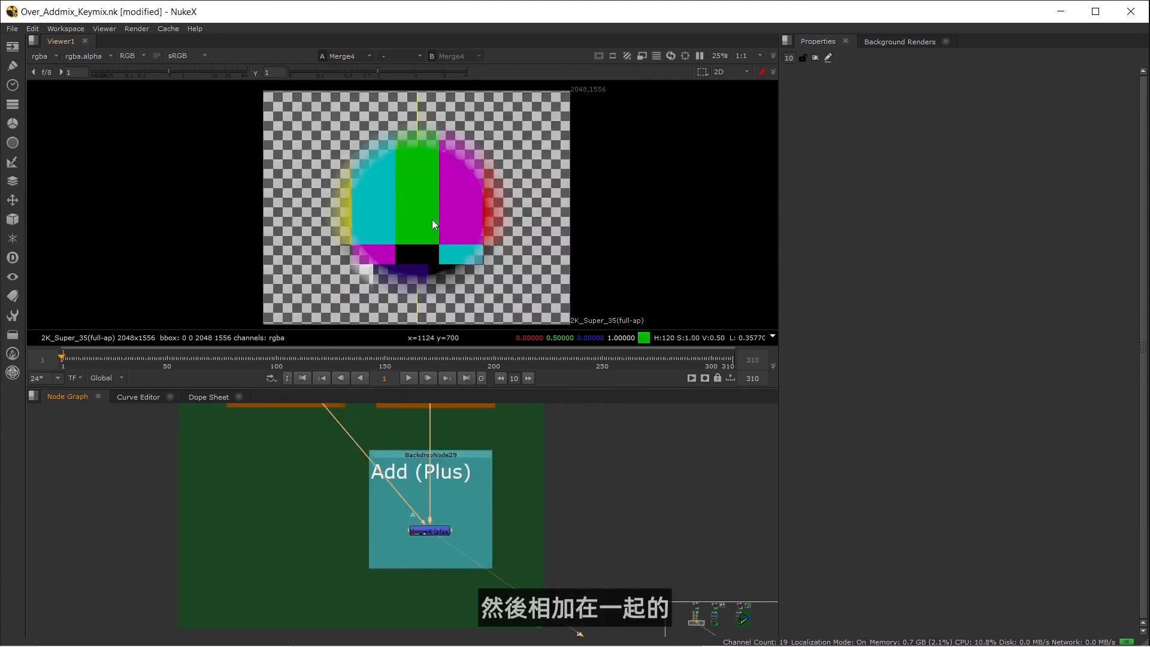
scroll(379, 513, down, 6)
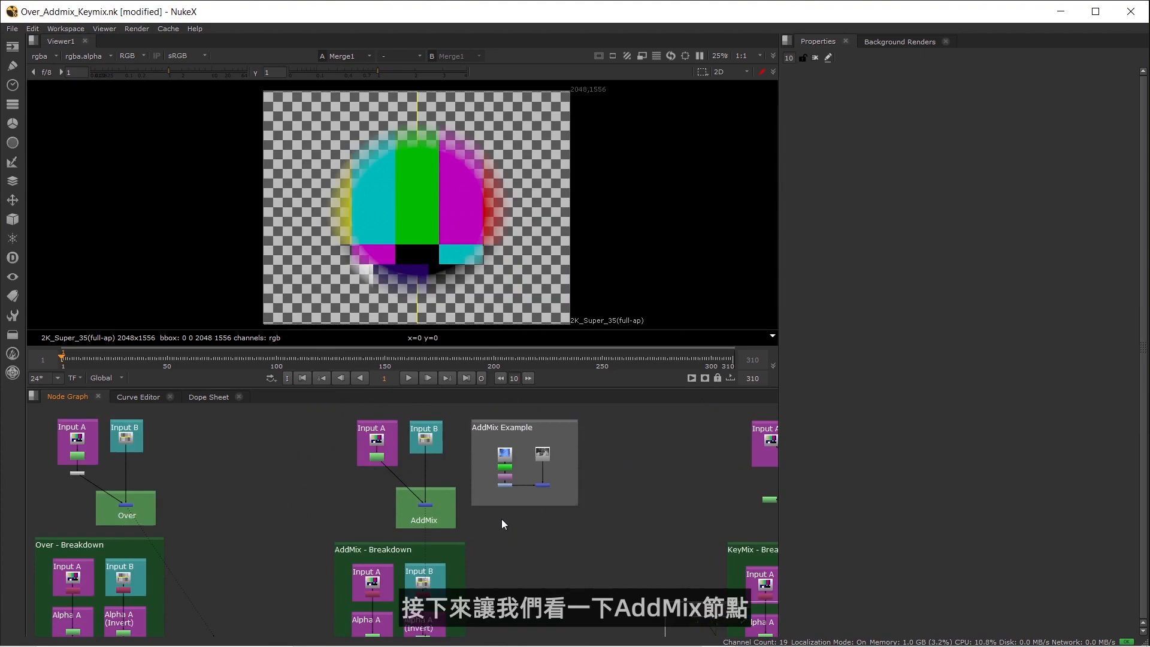
View the CheckerBoard background in the Input B group above the AddMix node
scroll(445, 462, up, 3)
middle_drag(437, 490, 481, 524)
middle_drag(472, 484, 455, 486)
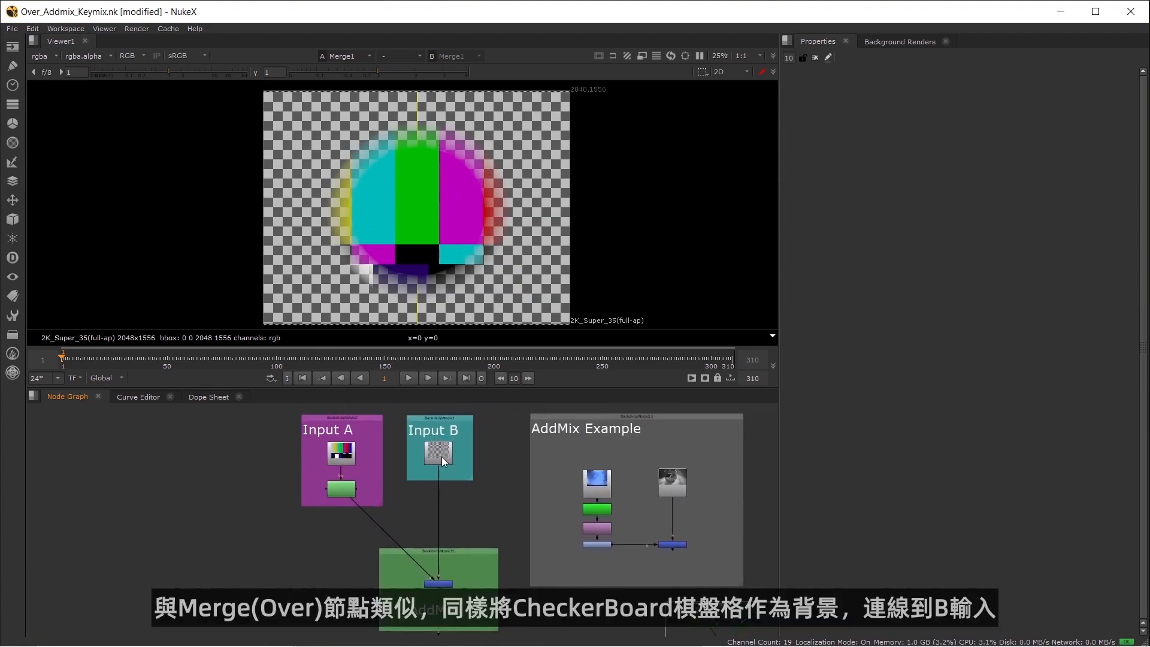
key(1)
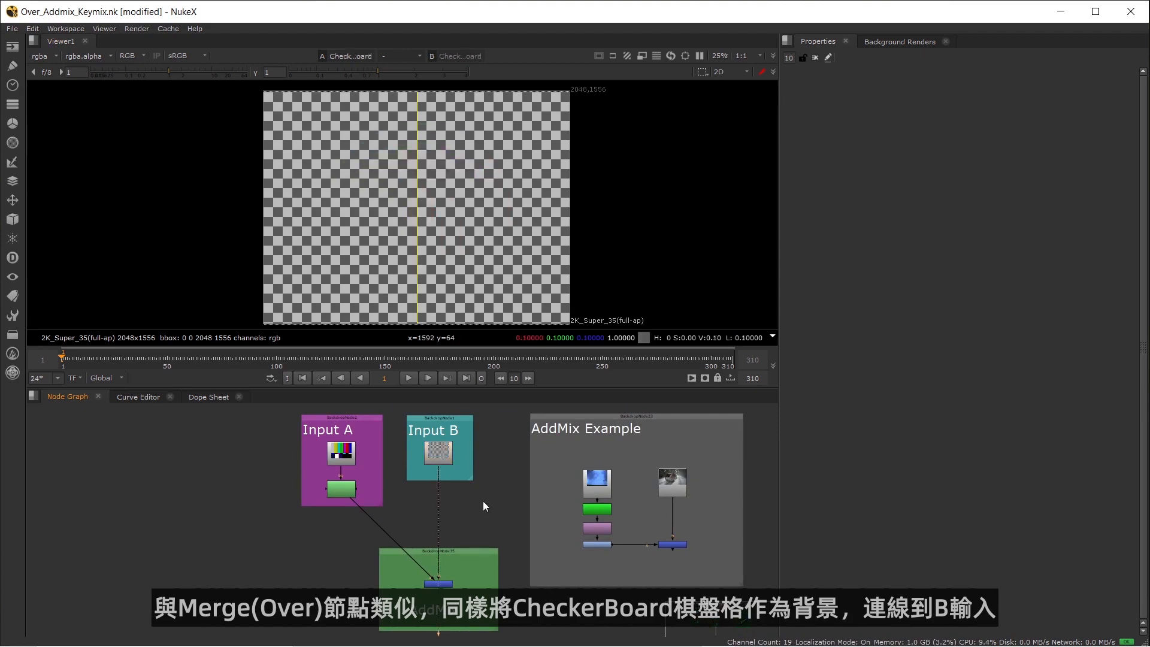
scroll(459, 492, up, 6)
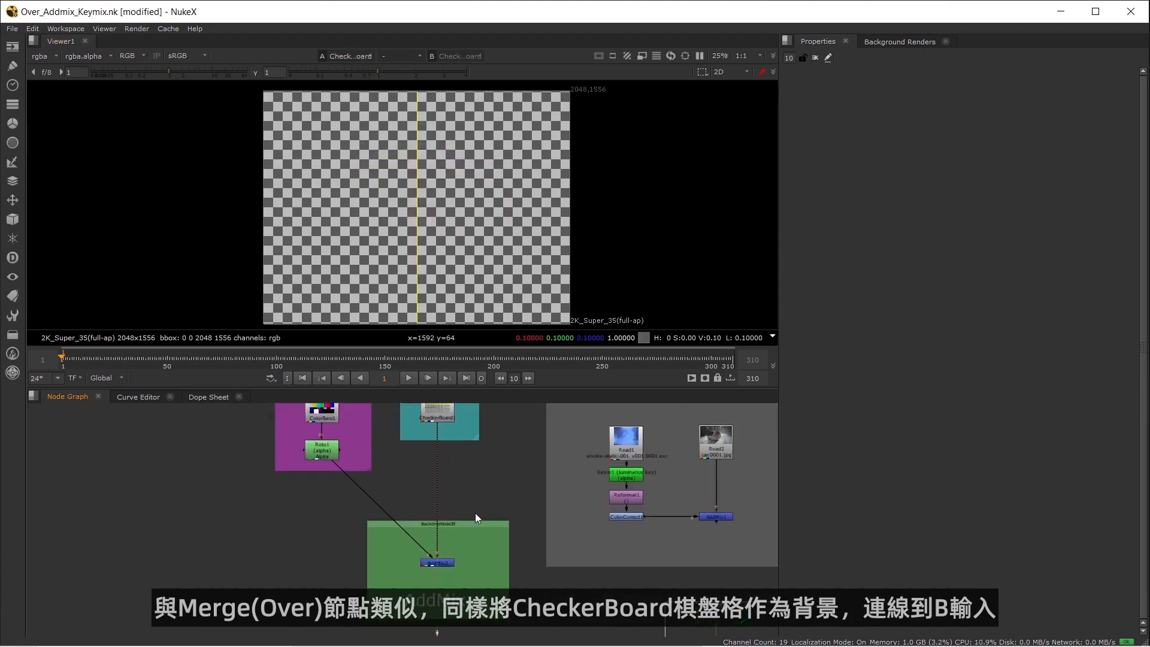
scroll(430, 552, down, 6)
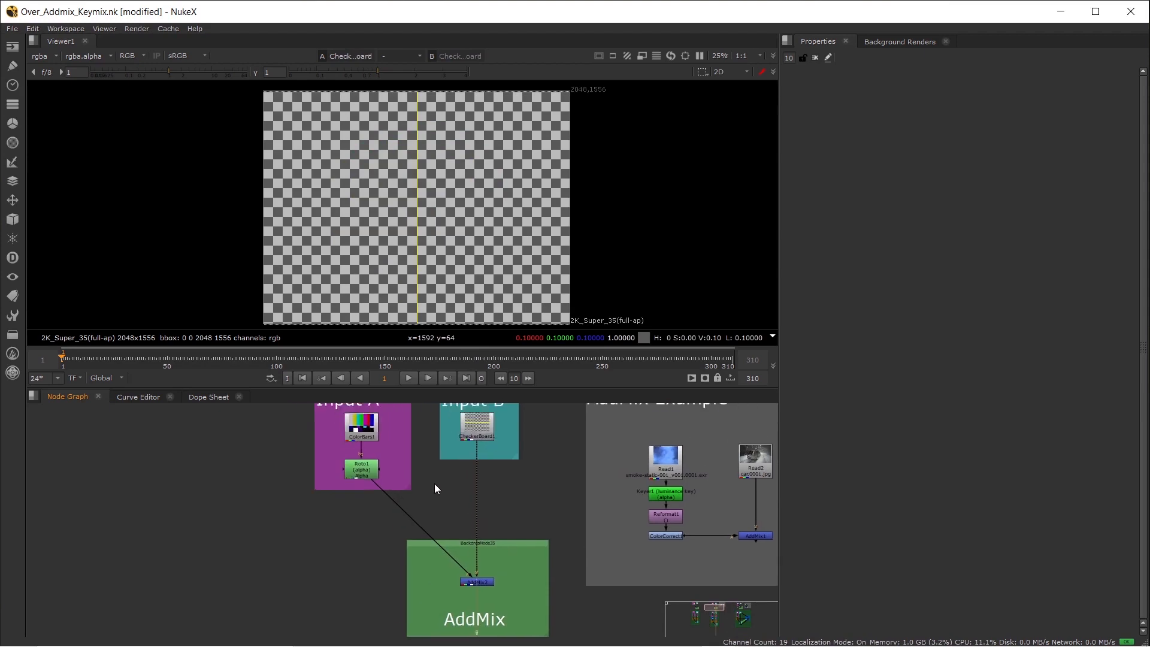
View the outputs of the ColorBars and Roto nodes in the Input A group of the AddMix setup
click(381, 444)
key(1)
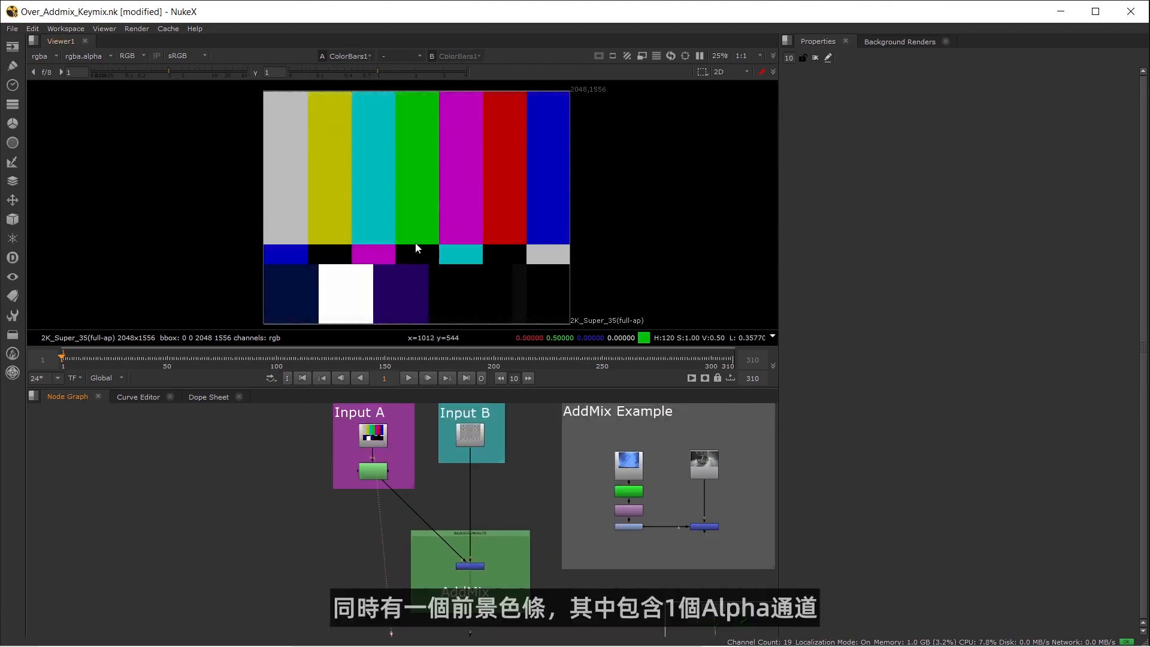
click(373, 472)
key(1)
View the composite produced by the AddMix2 node
scroll(484, 571, up, 3)
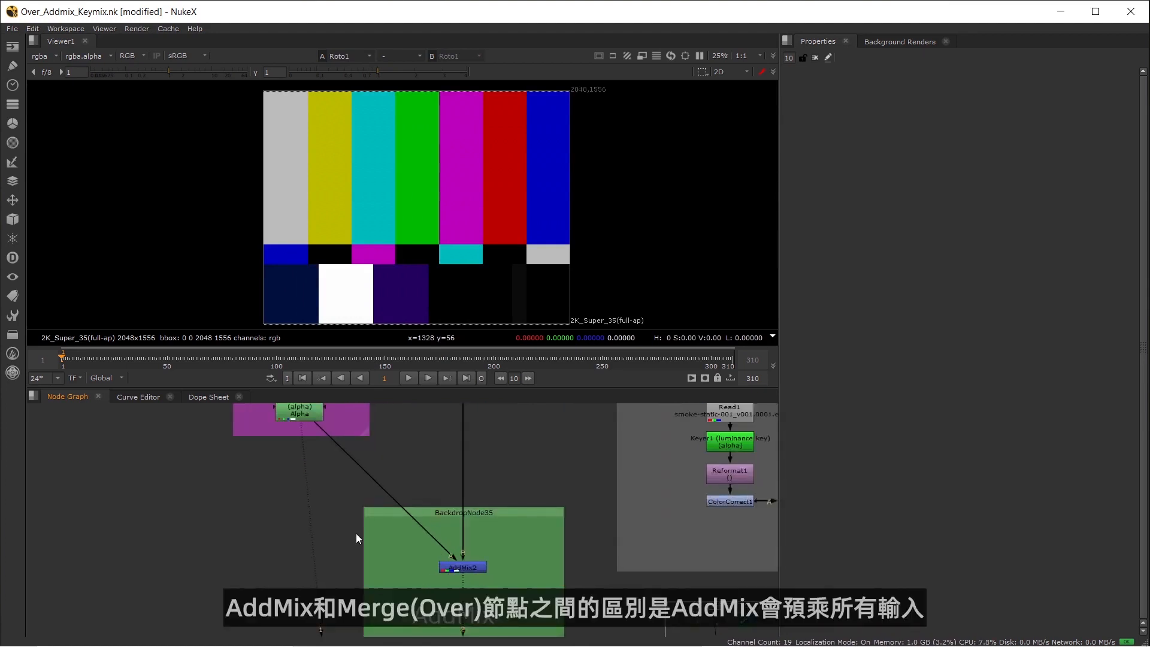
middle_drag(356, 533, 348, 549)
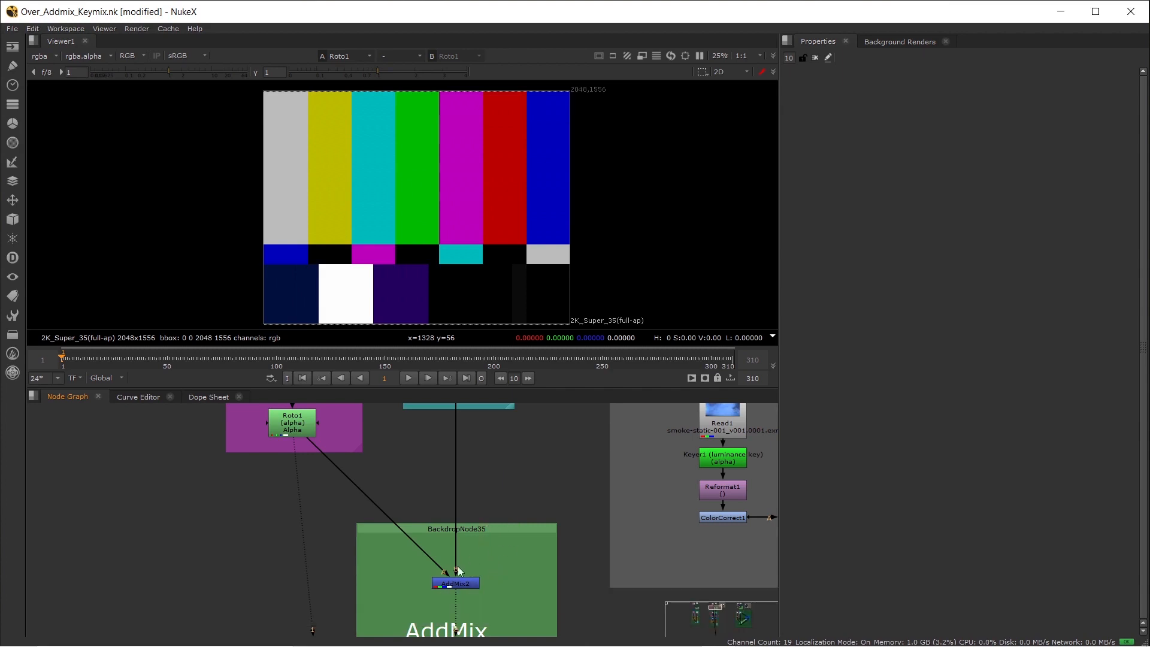
middle_drag(460, 601, 454, 559)
click(460, 542)
key(1)
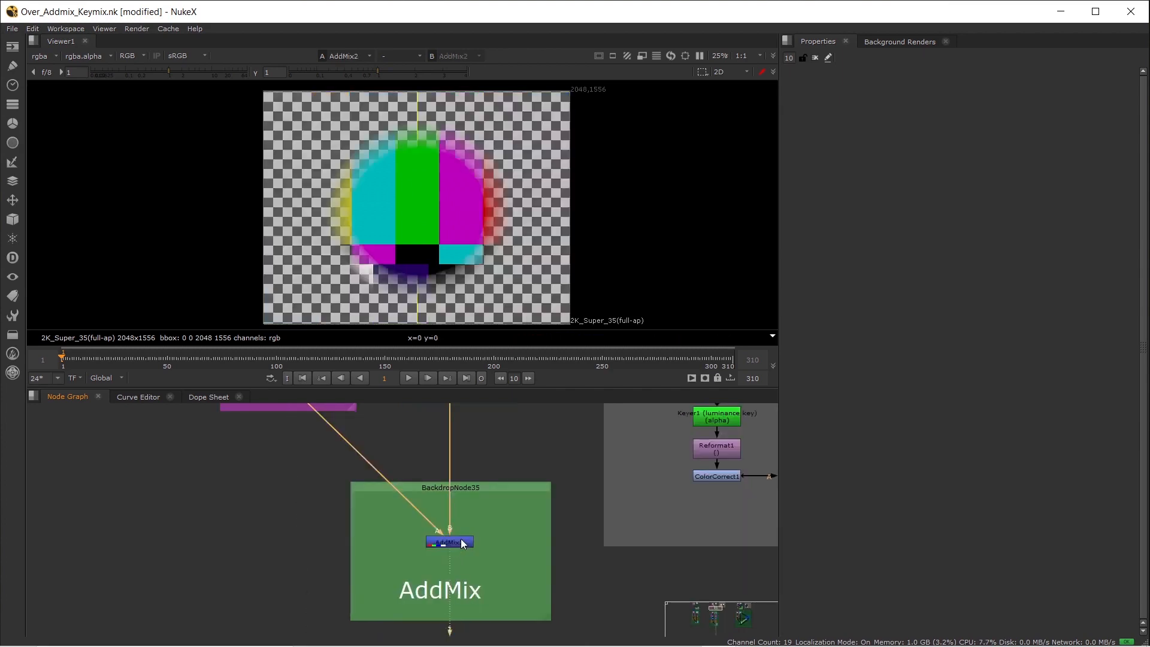
Compare the Merge1 result in the Over group with the AddMix2 result
scroll(445, 542, down, 5)
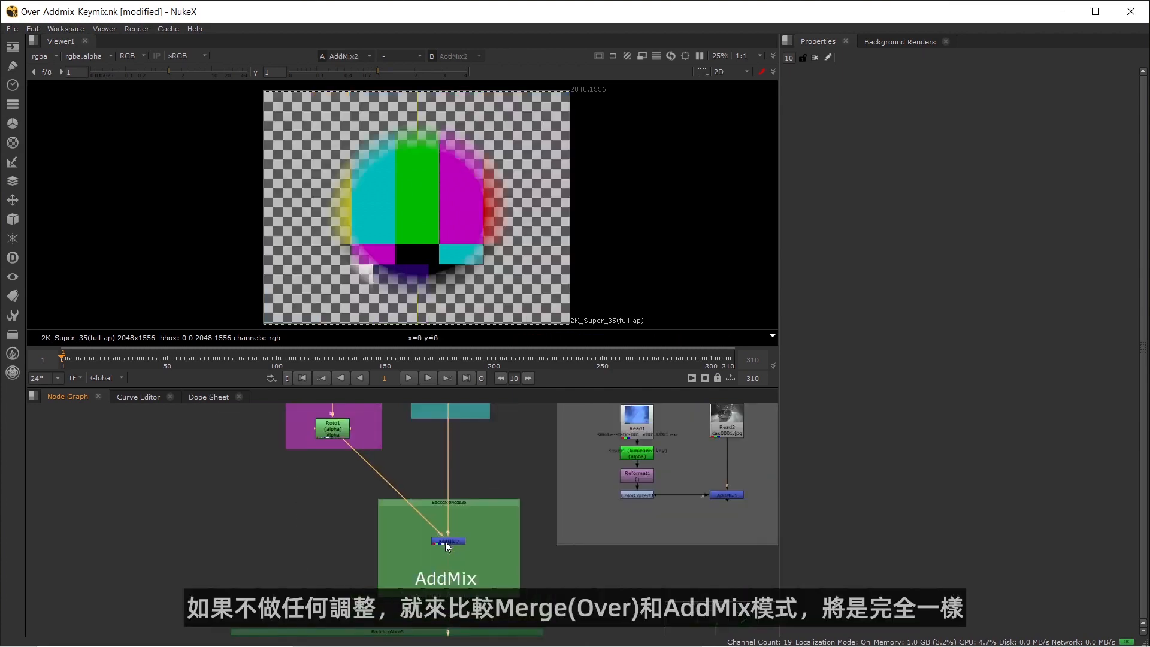
middle_drag(47, 546, 235, 530)
click(209, 527)
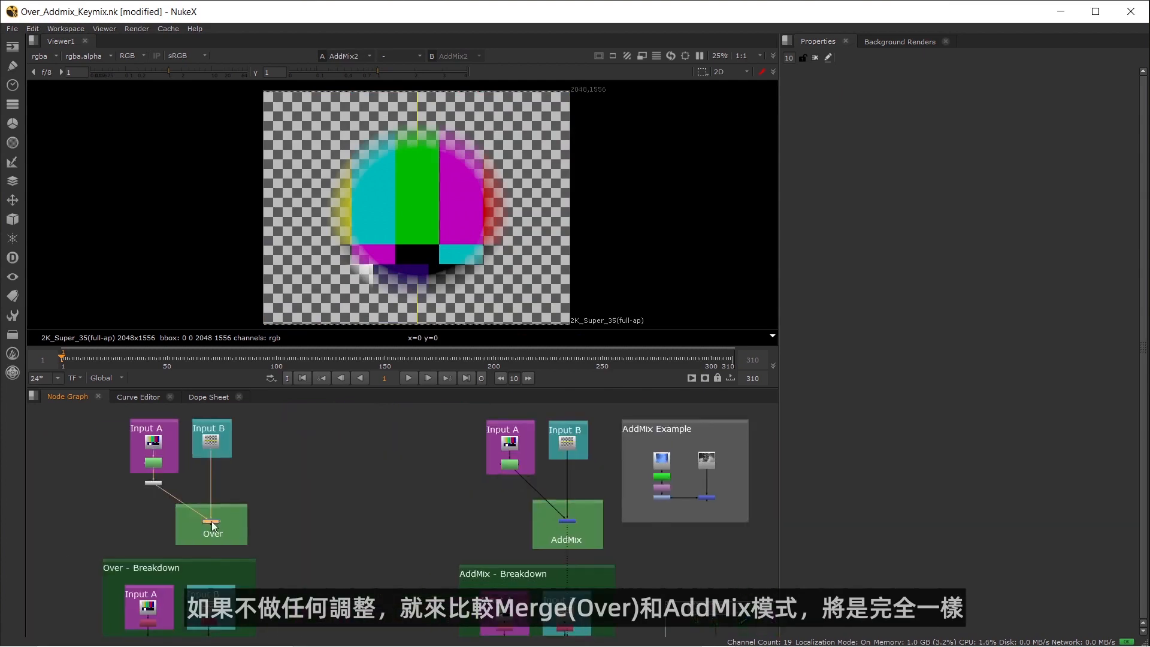
key(1)
click(566, 522)
key(1)
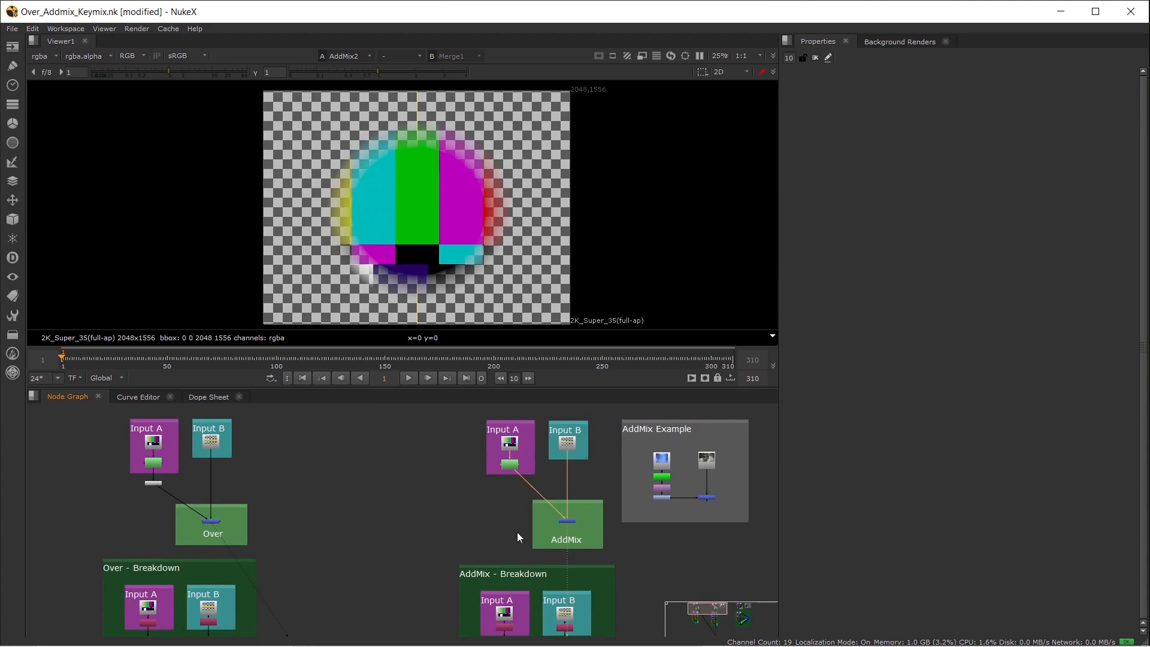
Open the AddMix2 properties, add a middle point to the A curve and raise it to about x 0.44, y 0.68
middle_drag(589, 515, 419, 509)
scroll(419, 509, up, 9)
double_click(377, 552)
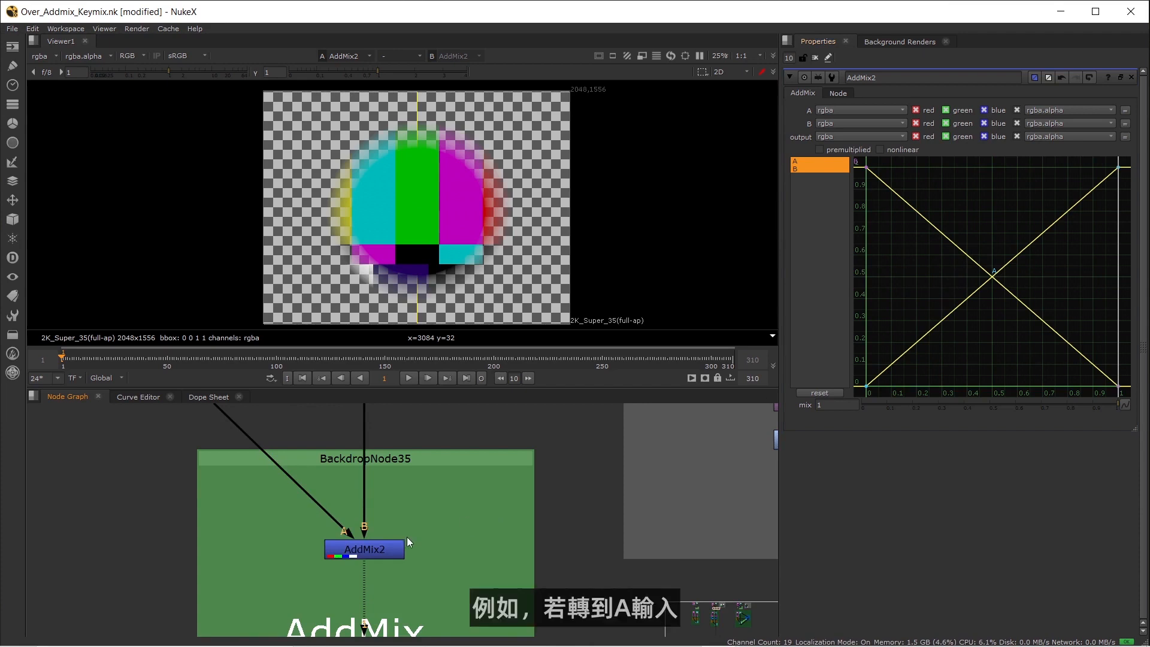
click(816, 163)
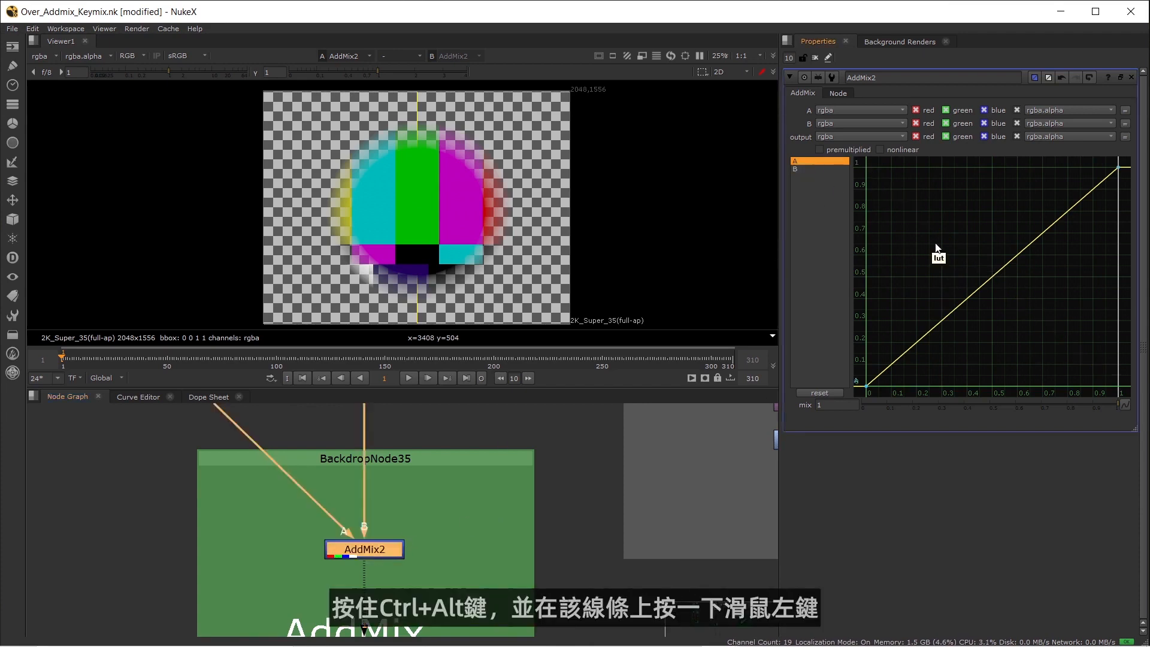
ctrl+alt+click(994, 274)
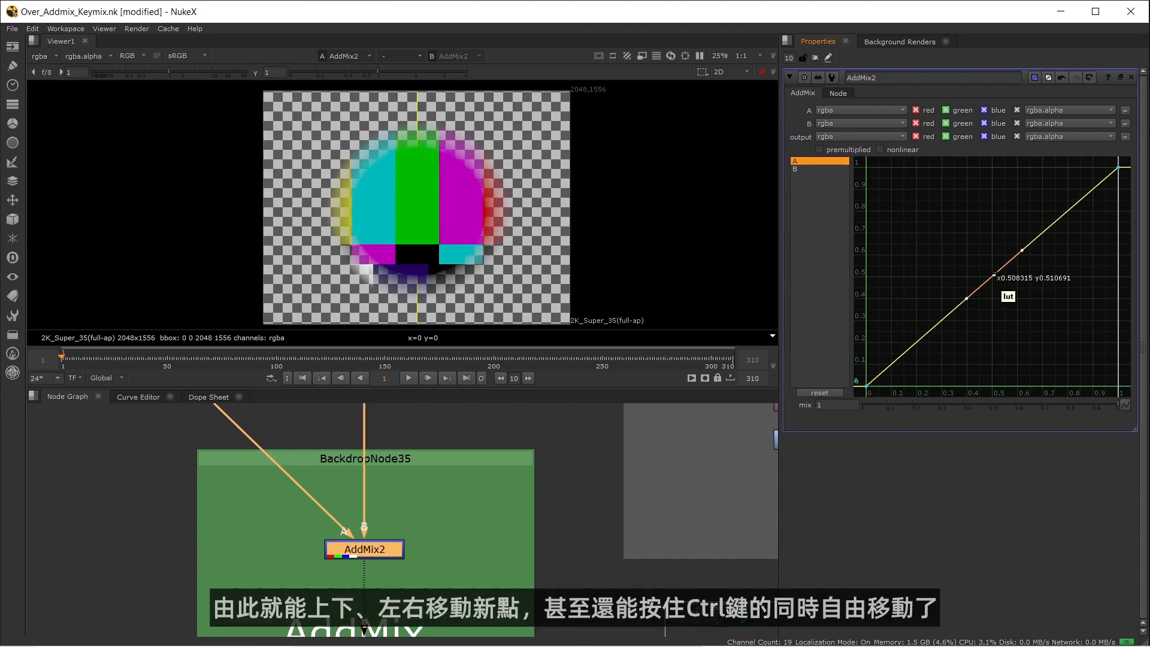
drag(994, 274, 980, 239)
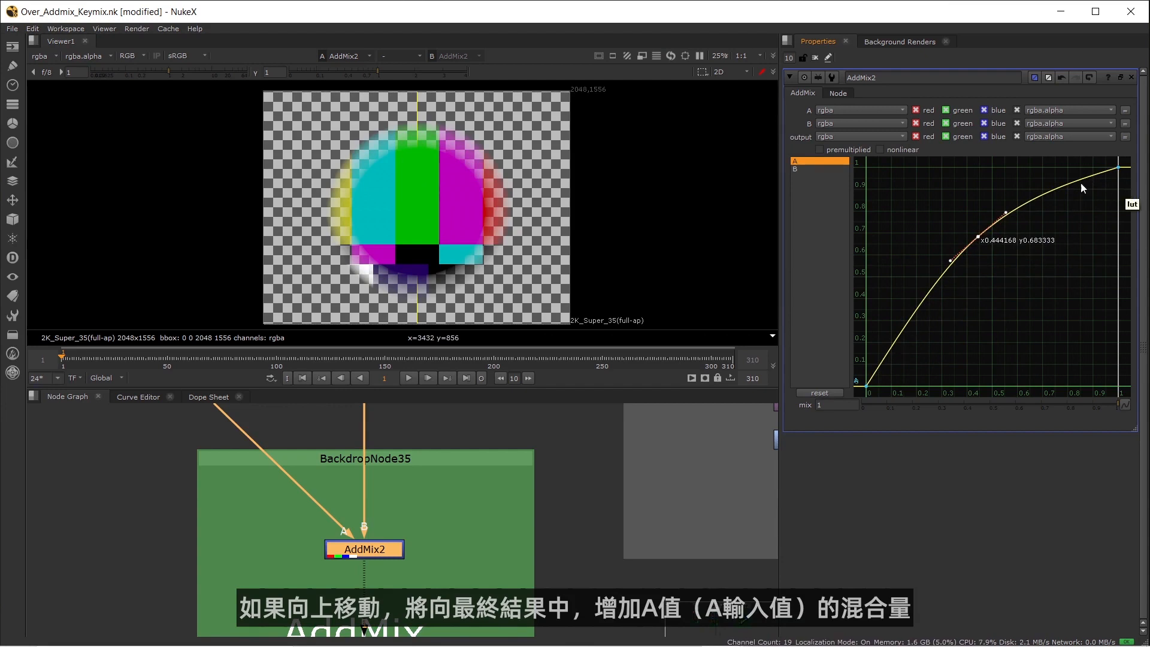
Examine the circle's soft edge up close and move the A curve's middle point to about x 0.43, y 0.65
scroll(368, 150, up, 5)
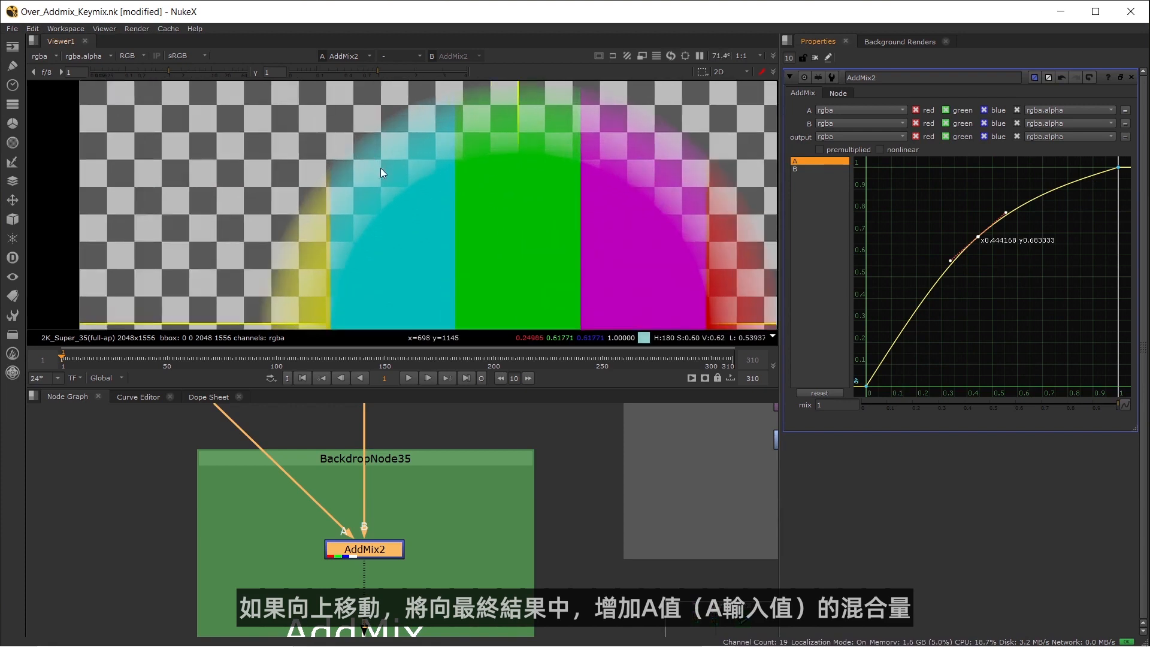
drag(978, 237, 955, 231)
mouse_move(988, 256)
mouse_down()
mouse_move(932, 246)
mouse_move(965, 259)
mouse_move(946, 250)
mouse_move(975, 247)
mouse_move(960, 234)
mouse_move(949, 302)
mouse_move(991, 270)
mouse_move(1026, 305)
mouse_move(1007, 272)
mouse_move(1020, 301)
mouse_move(935, 288)
mouse_move(932, 319)
mouse_move(904, 240)
mouse_move(973, 245)
mouse_up()
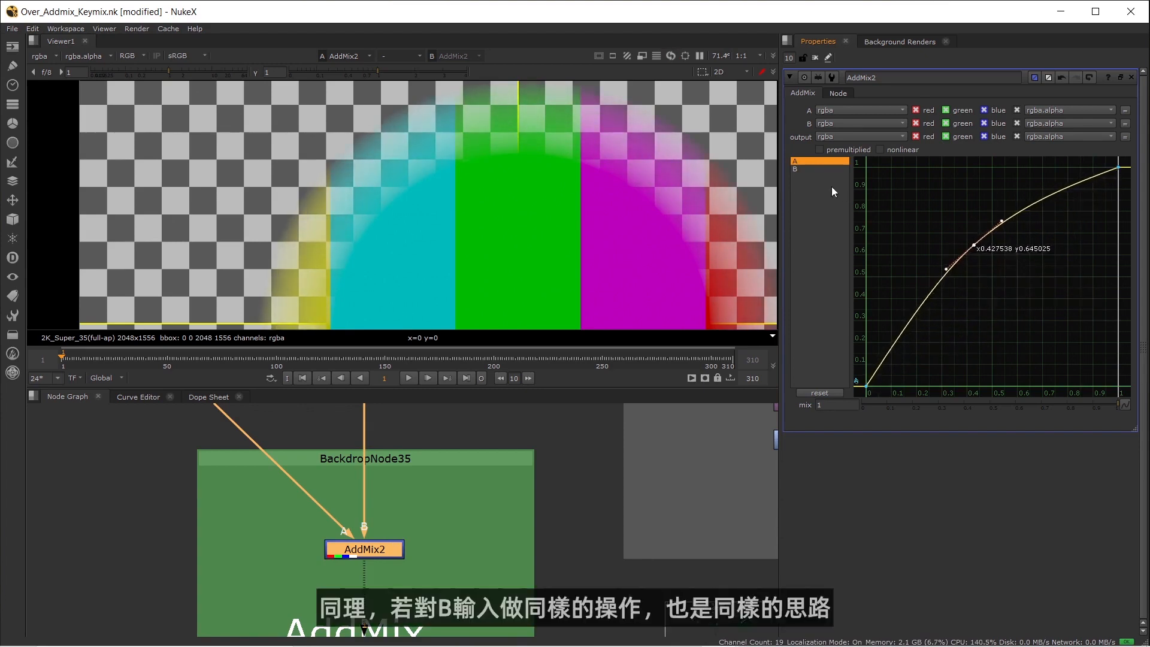
Add a middle point to AddMix2's B curve and lower it to about x 0.45, y 0.43
click(812, 169)
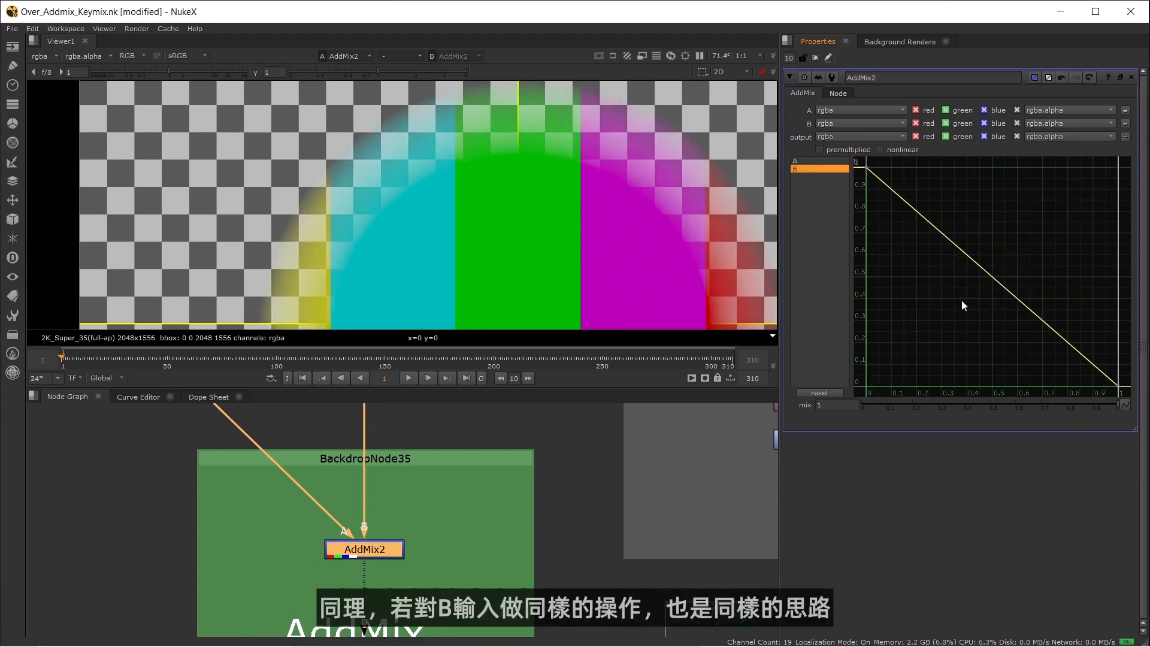
ctrl+alt+click(982, 270)
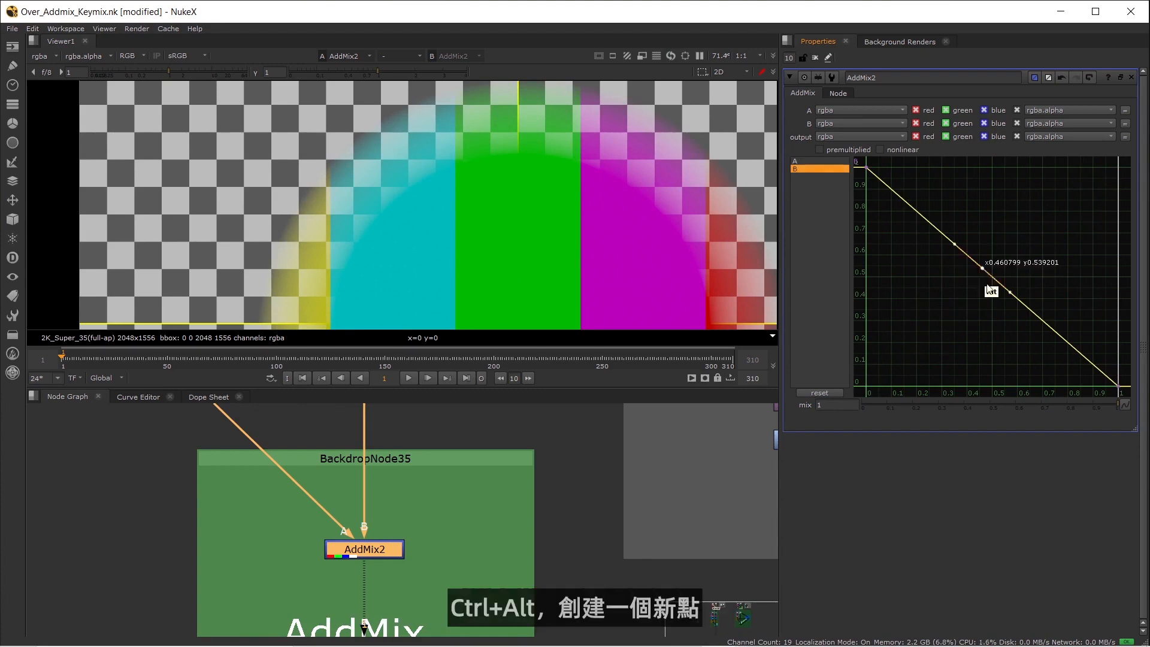
mouse_move(983, 270)
ctrl+mouse_down()
mouse_move(919, 272)
mouse_move(935, 305)
mouse_move(978, 286)
mouse_move(1061, 302)
mouse_move(1049, 258)
mouse_move(1016, 272)
mouse_move(1037, 233)
mouse_move(951, 288)
mouse_move(941, 247)
mouse_move(956, 237)
mouse_move(995, 273)
mouse_move(952, 249)
mouse_move(995, 276)
mouse_move(978, 289)
ctrl+mouse_up()
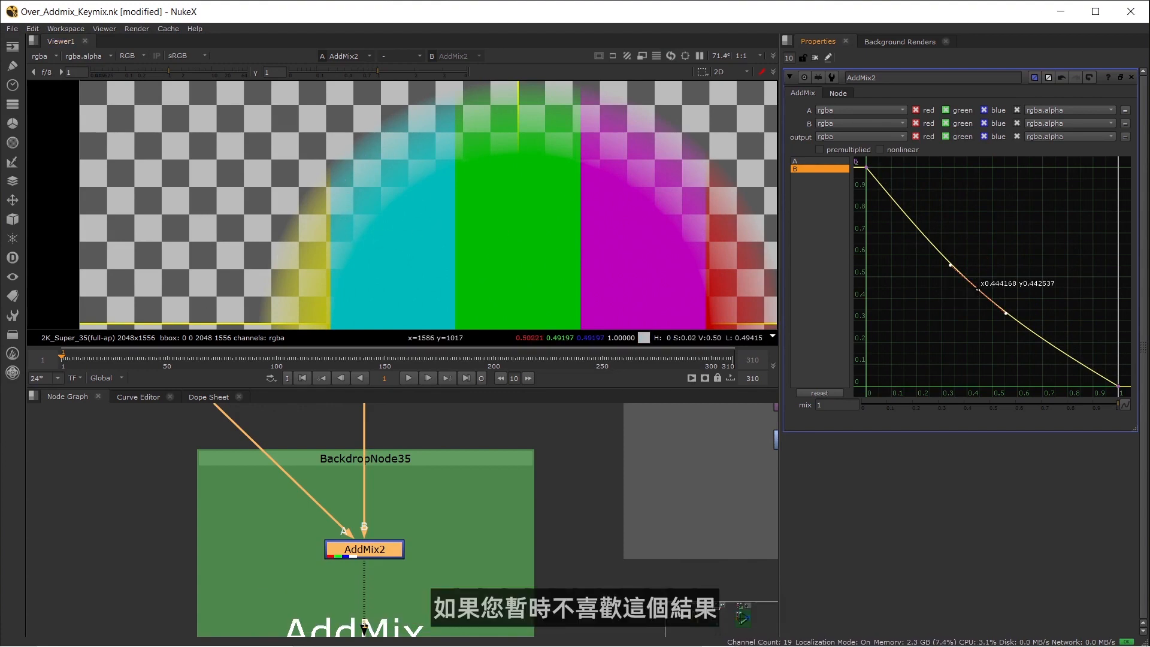
drag(978, 290, 981, 292)
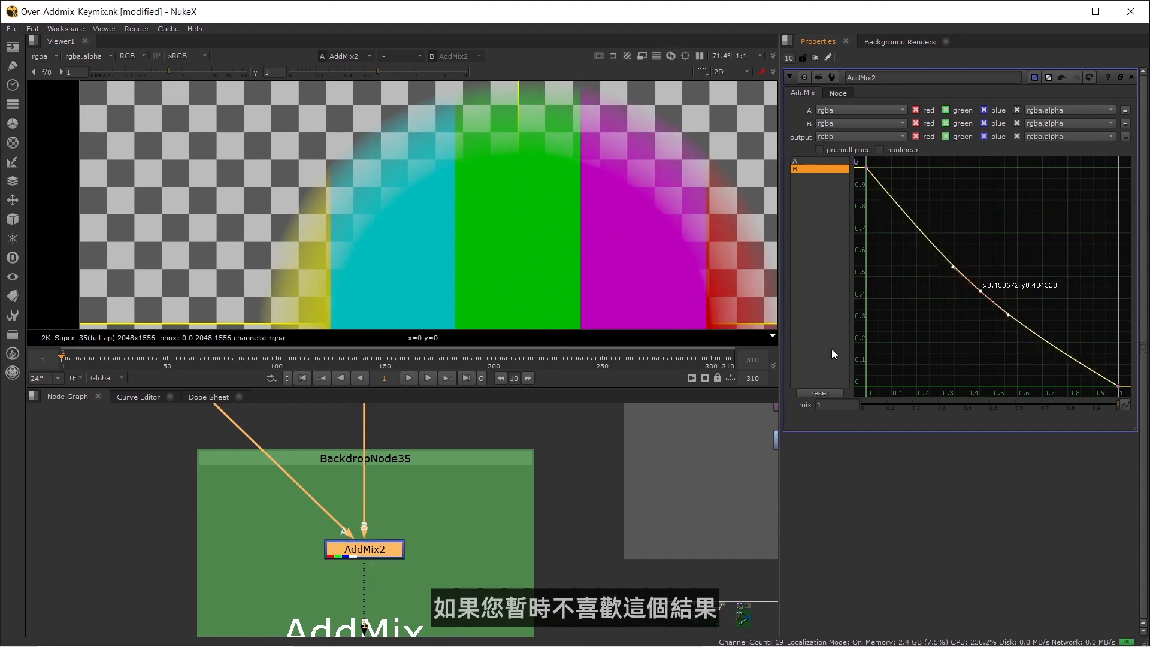
Reset the B curve of AddMix2 and show the A curve
click(821, 393)
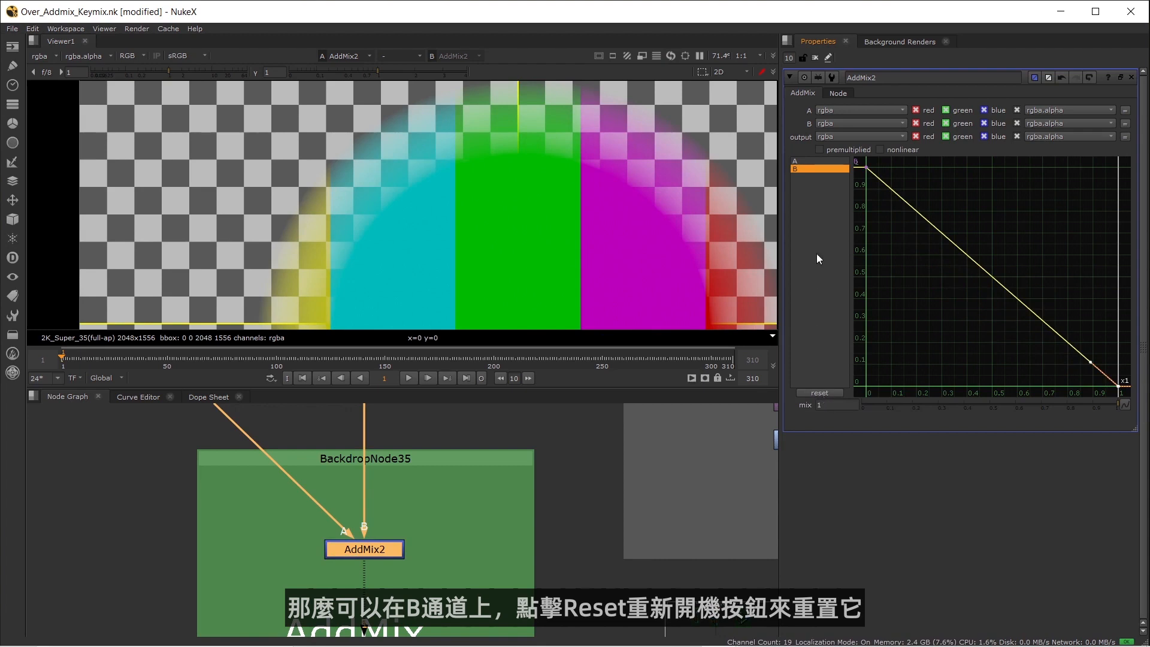
click(821, 161)
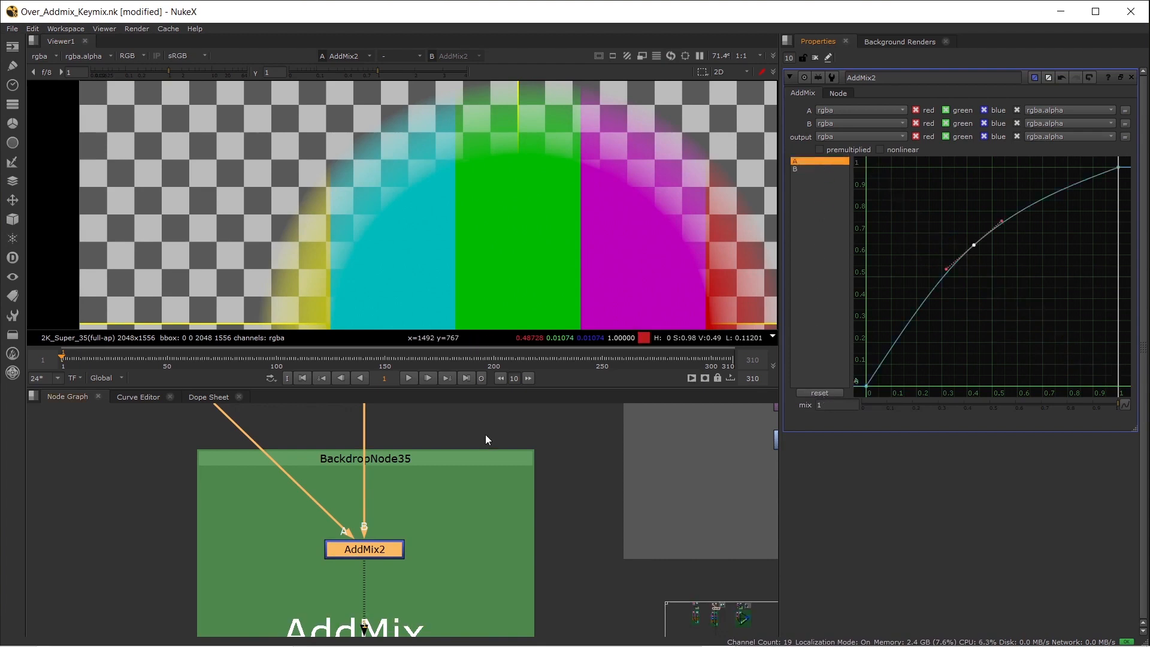
View the outputs of the Input A and Input B Remove nodes in the AddMix - Breakdown group
scroll(473, 468, down, 9)
middle_drag(462, 548, 470, 454)
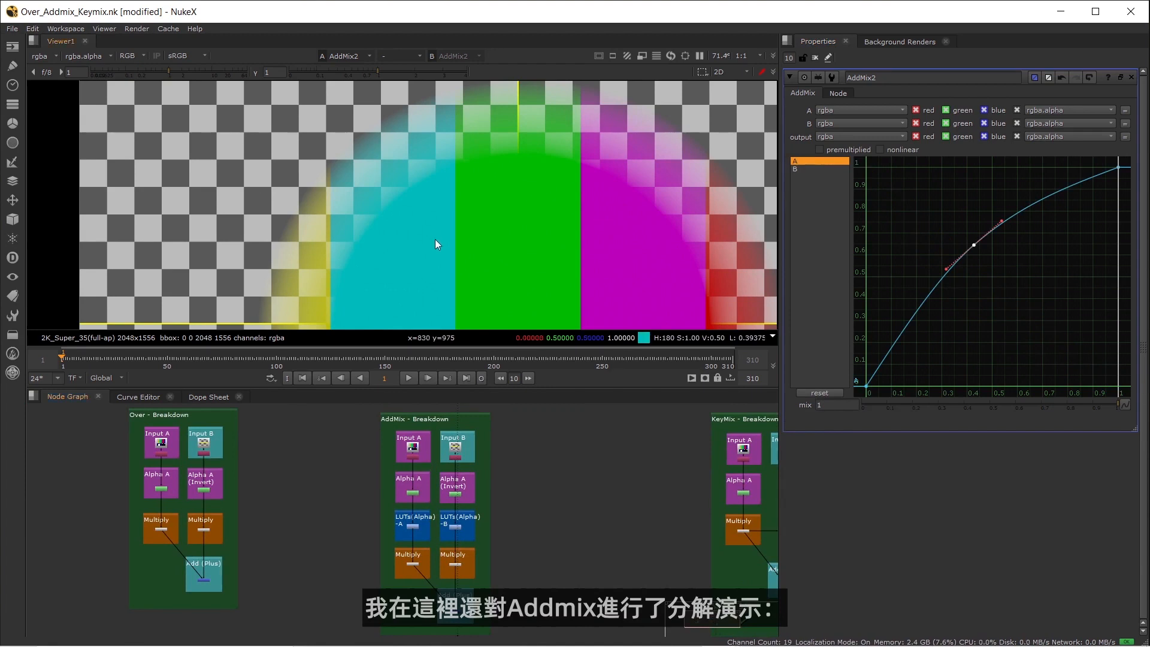
key(f)
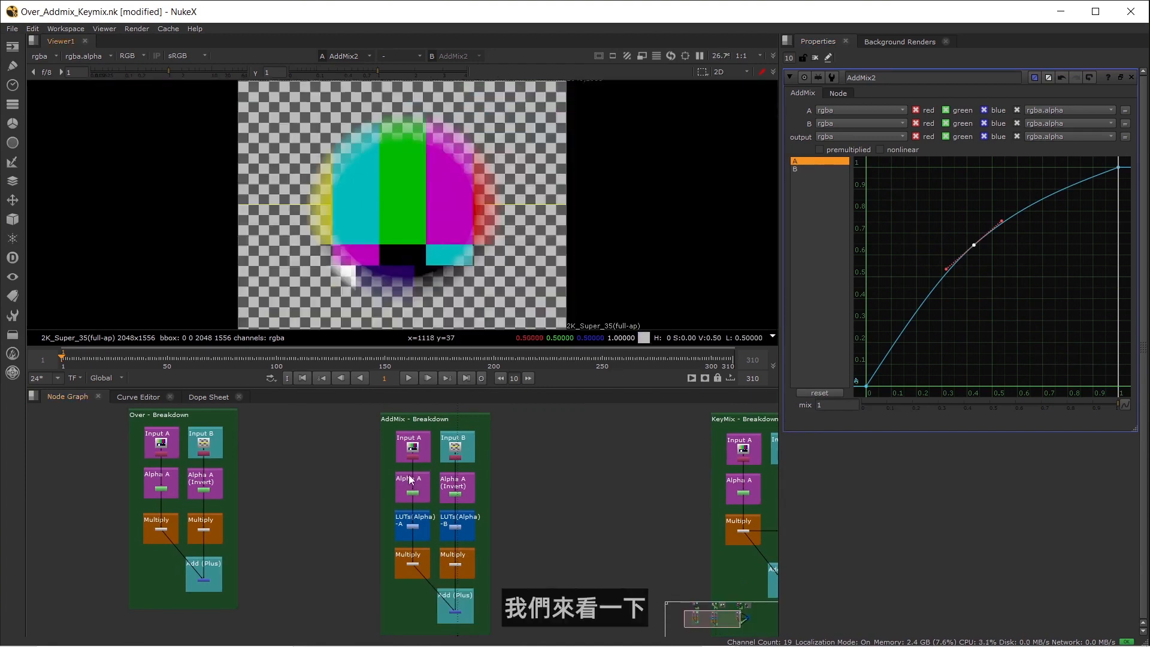
scroll(408, 474, up, 5)
scroll(397, 466, down, 2)
scroll(396, 466, up, 2)
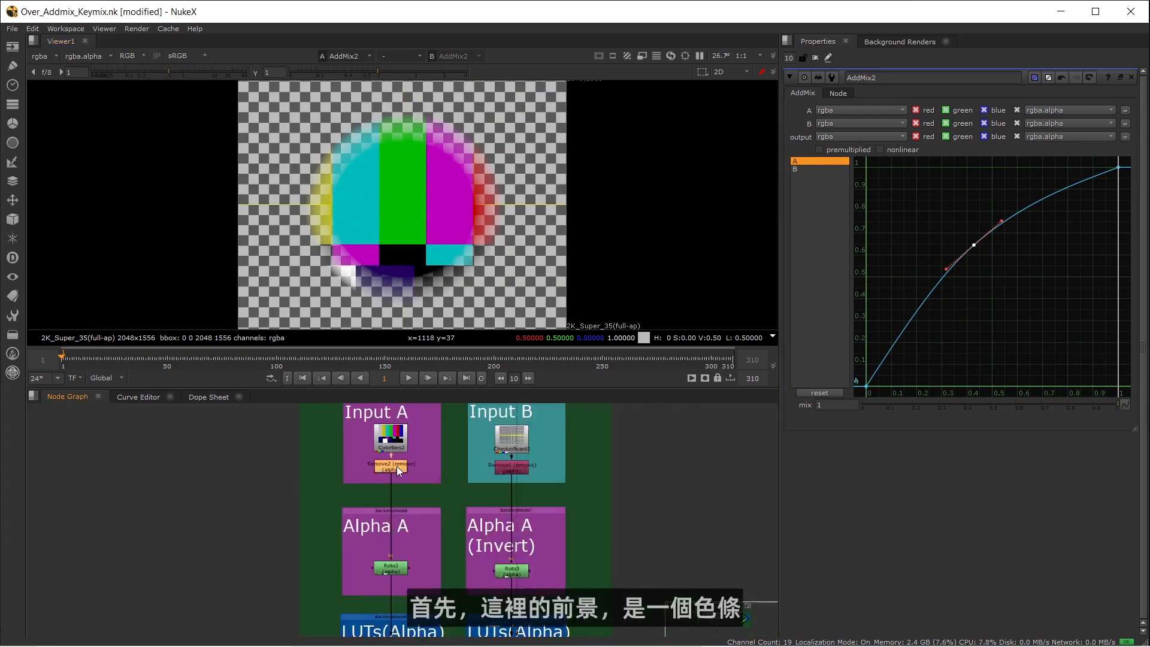
key(1)
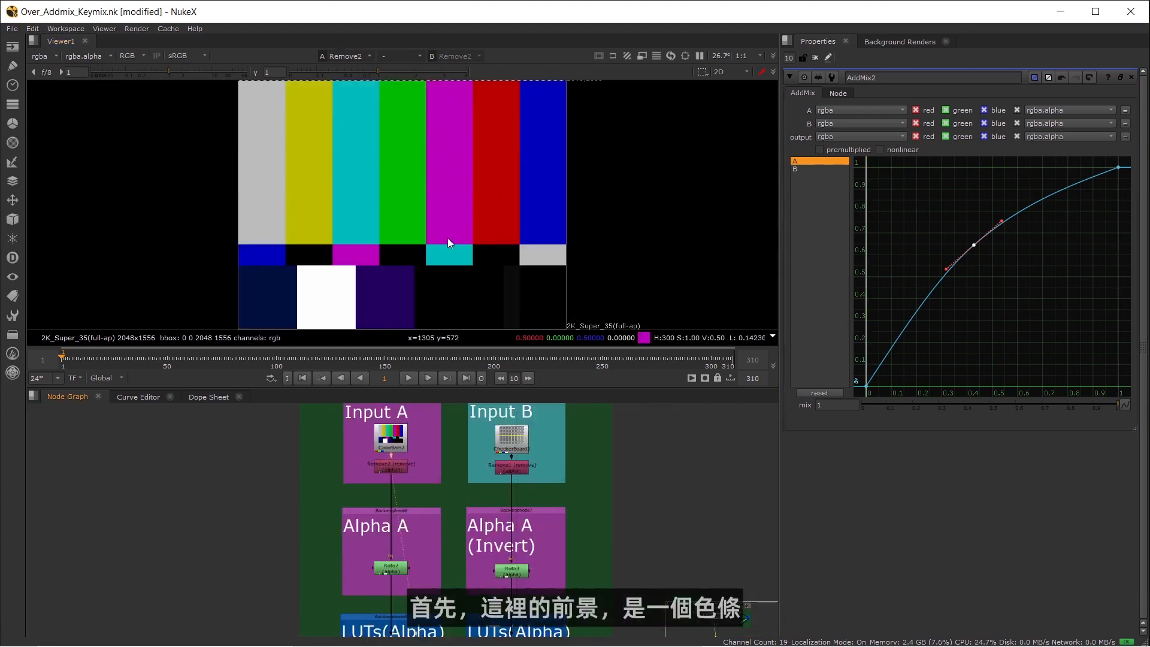
click(509, 471)
key(1)
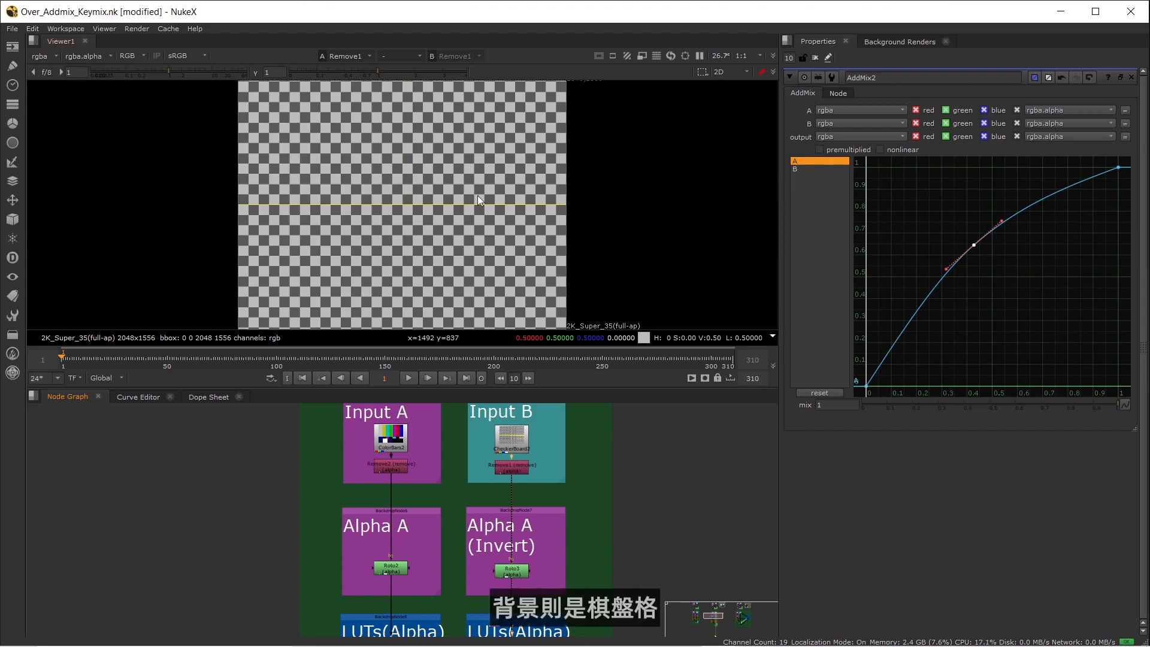
View the alpha channels of the Alpha A and Alpha A (Invert) Roto nodes in the AddMix - Breakdown group
middle_drag(454, 487, 447, 467)
middle_drag(408, 527, 373, 471)
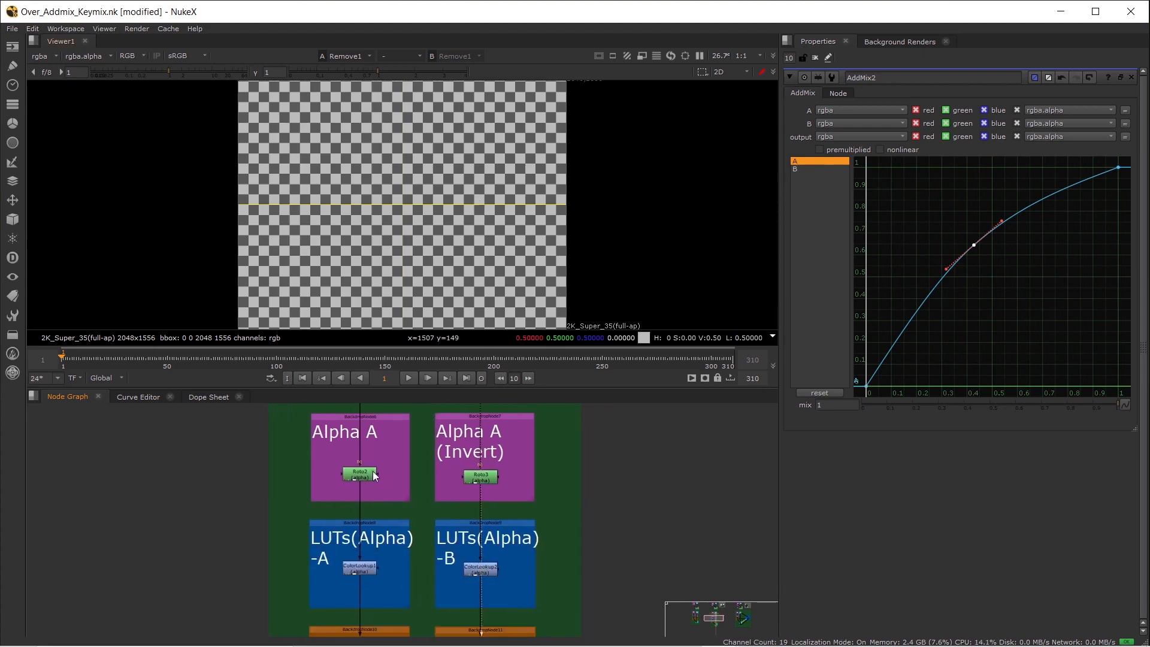
click(373, 471)
key(1)
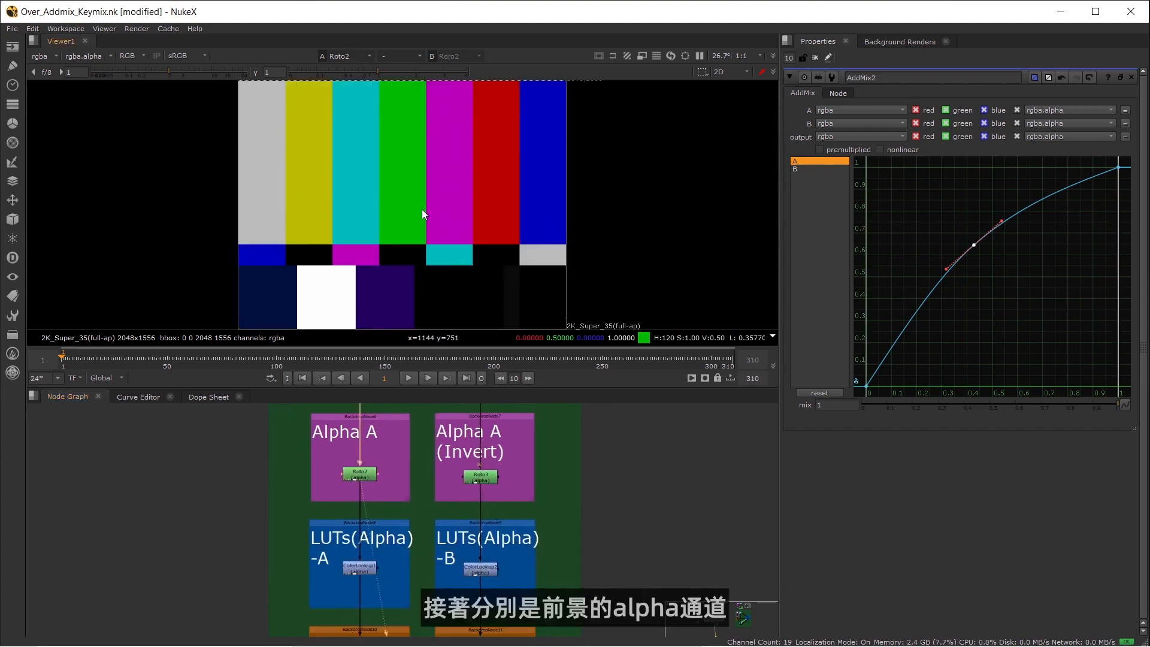
key(a)
click(483, 478)
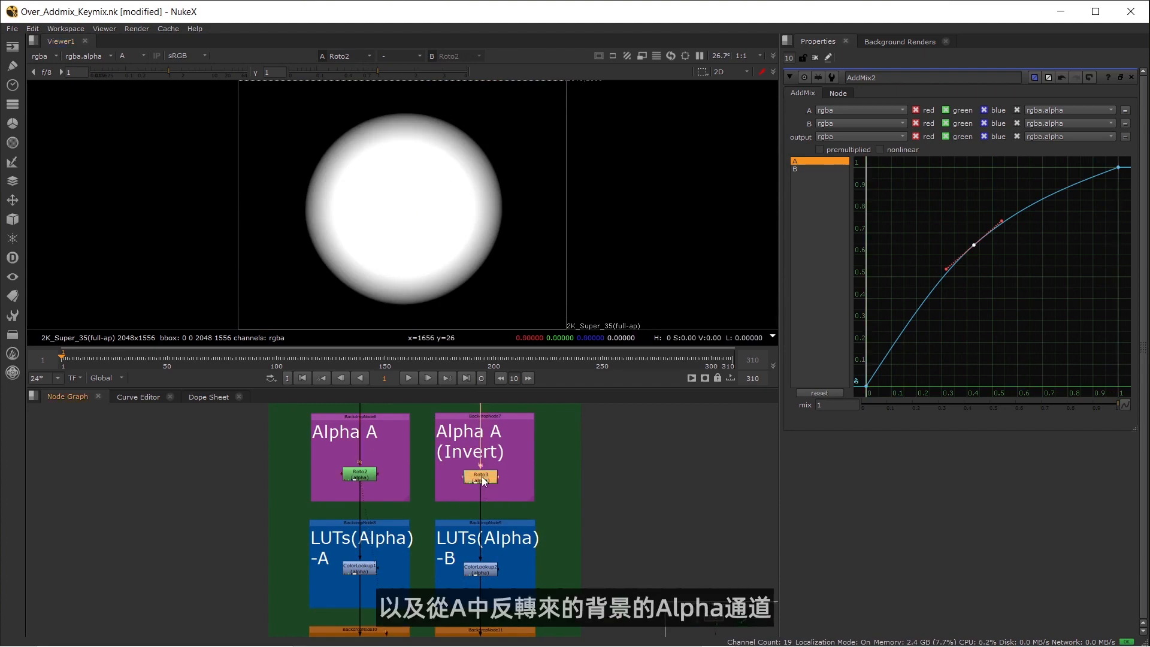
key(1)
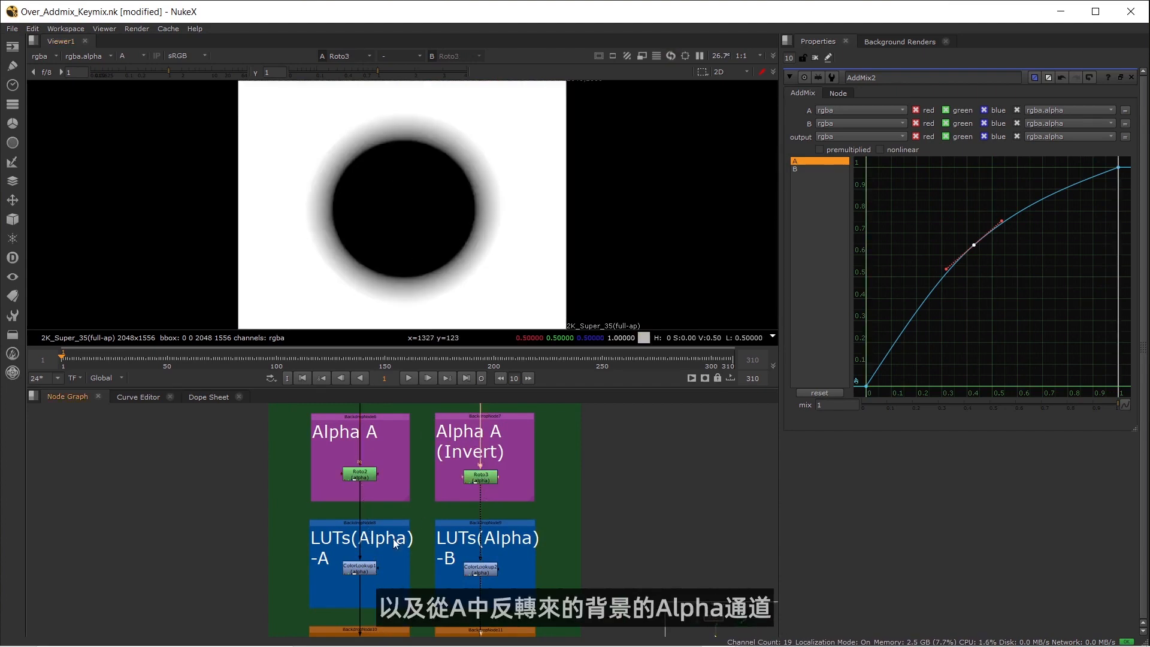
View the alpha outputs of ColorLookup1 and ColorLookup2 in the LUTs(Alpha) groups, ending on ColorLookup1
middle_drag(393, 538, 389, 453)
click(351, 488)
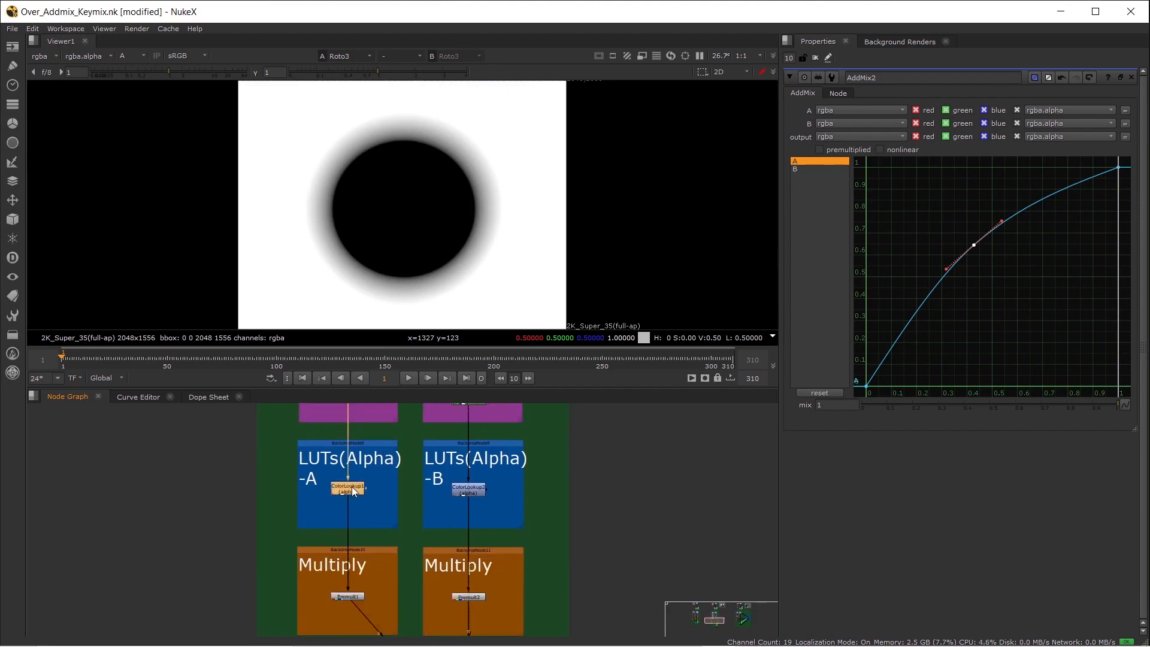
key(1)
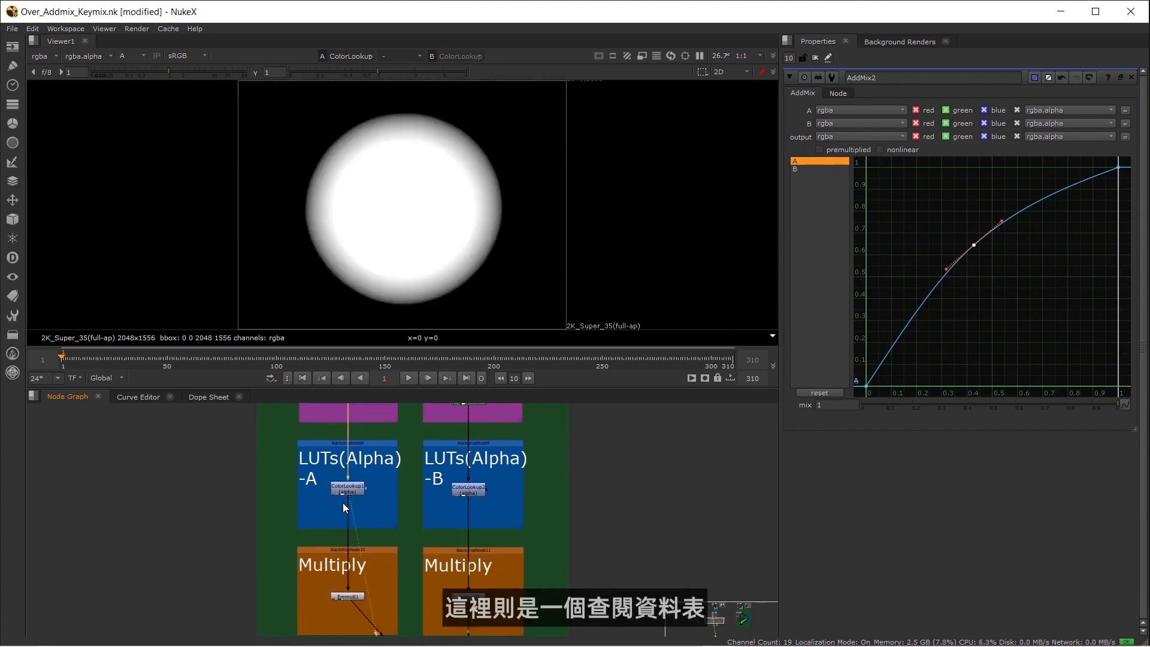
click(344, 488)
click(469, 489)
scroll(468, 493, up, 3)
click(241, 483)
click(468, 487)
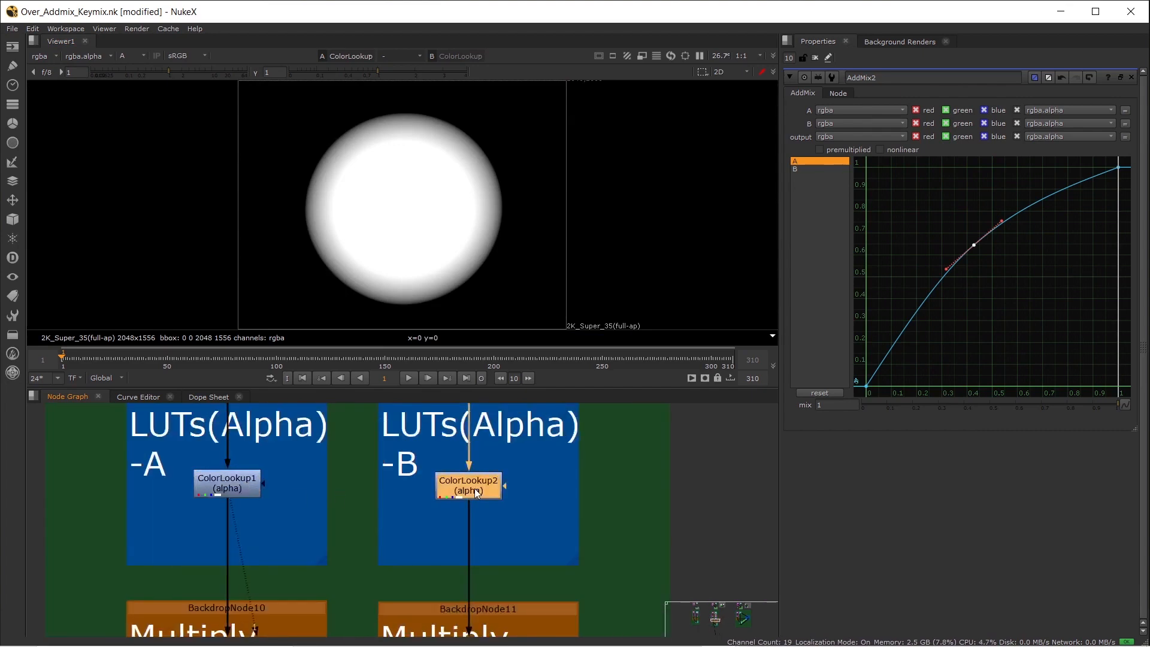
key(1)
scroll(320, 514, down, 5)
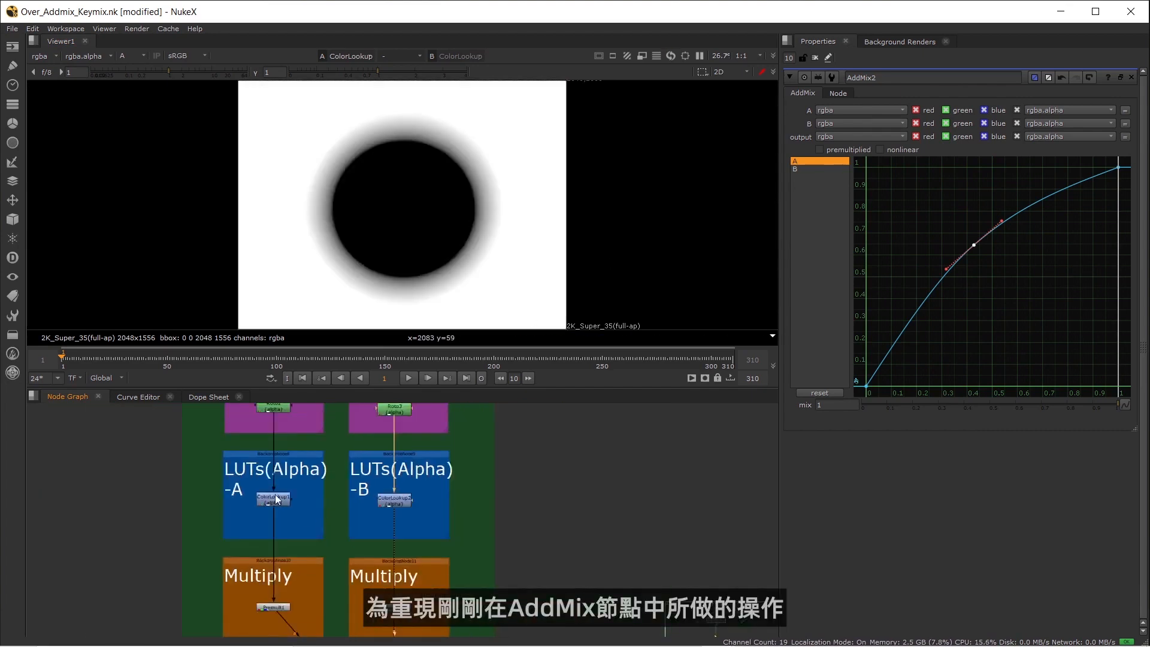
click(307, 504)
key(1)
Copy the A curve of AddMix2 with the Copy Curves option
middle_drag(326, 408, 428, 569)
scroll(475, 463, up, 7)
click(426, 520)
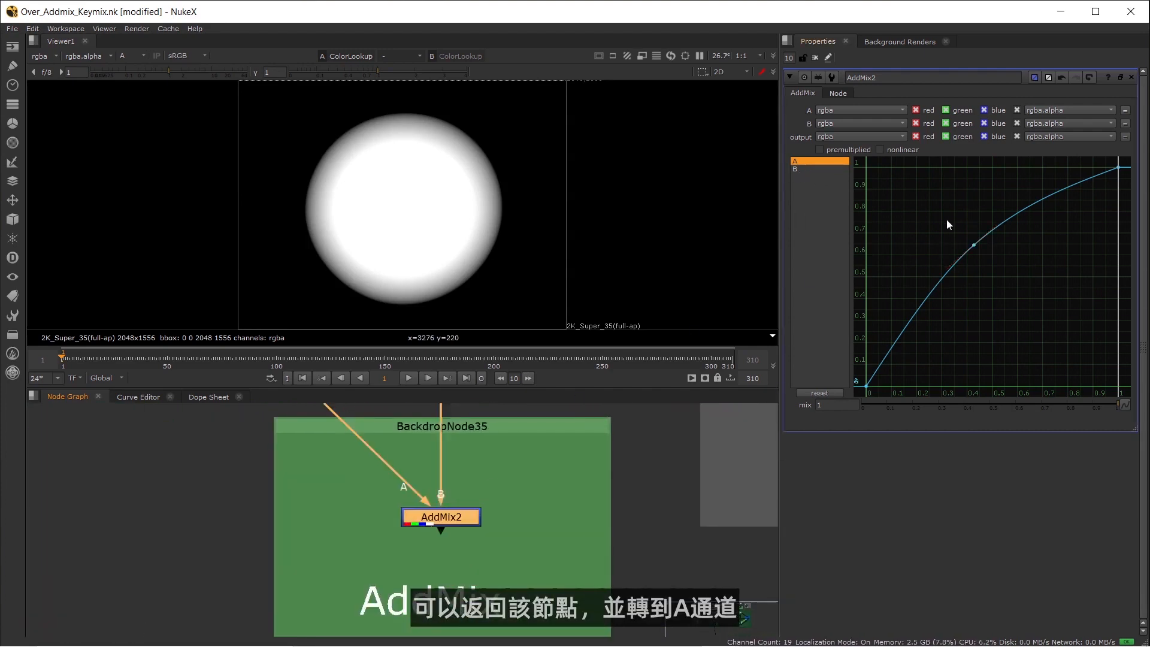
click(974, 245)
right_click(975, 245)
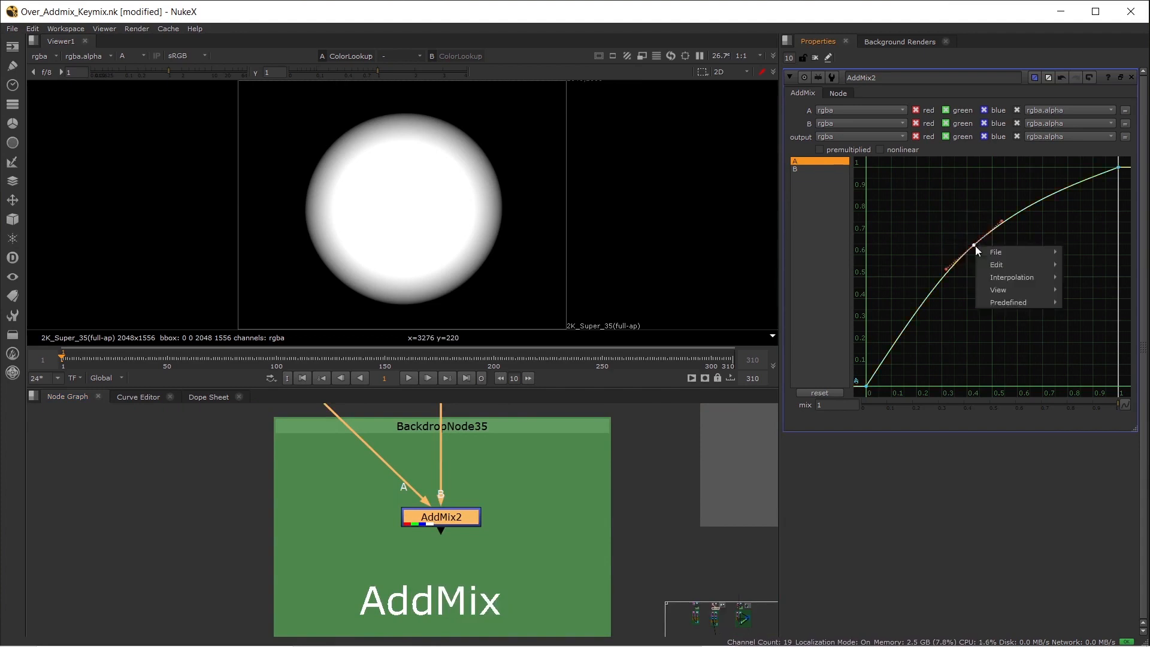
mouse_move(1028, 279)
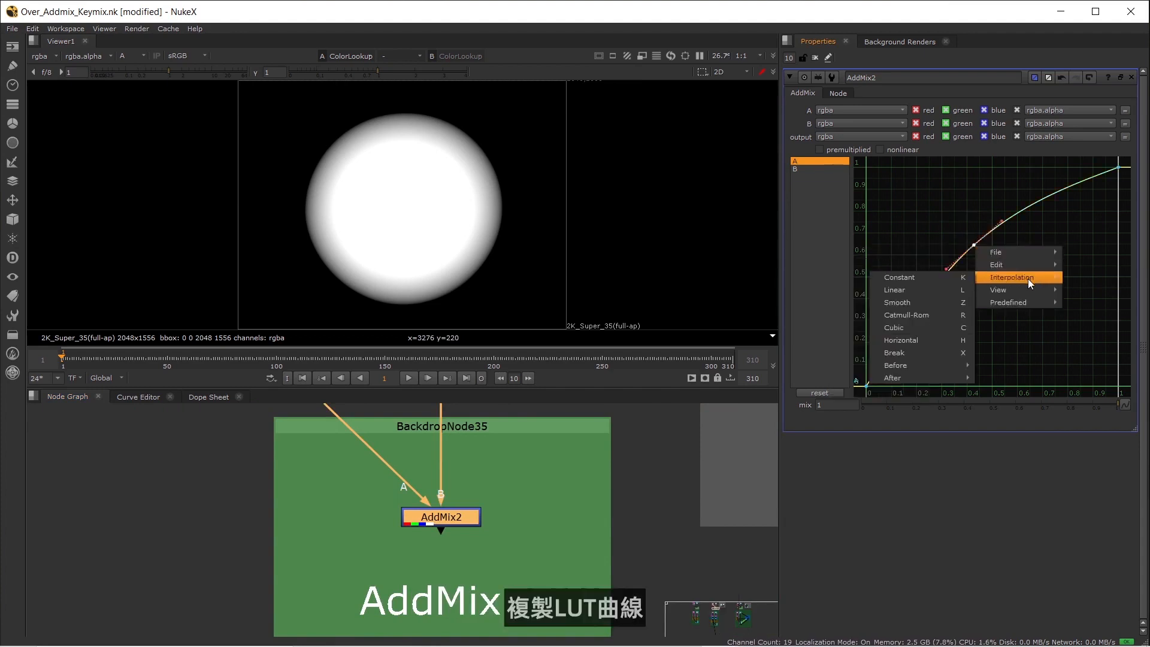
mouse_move(908, 290)
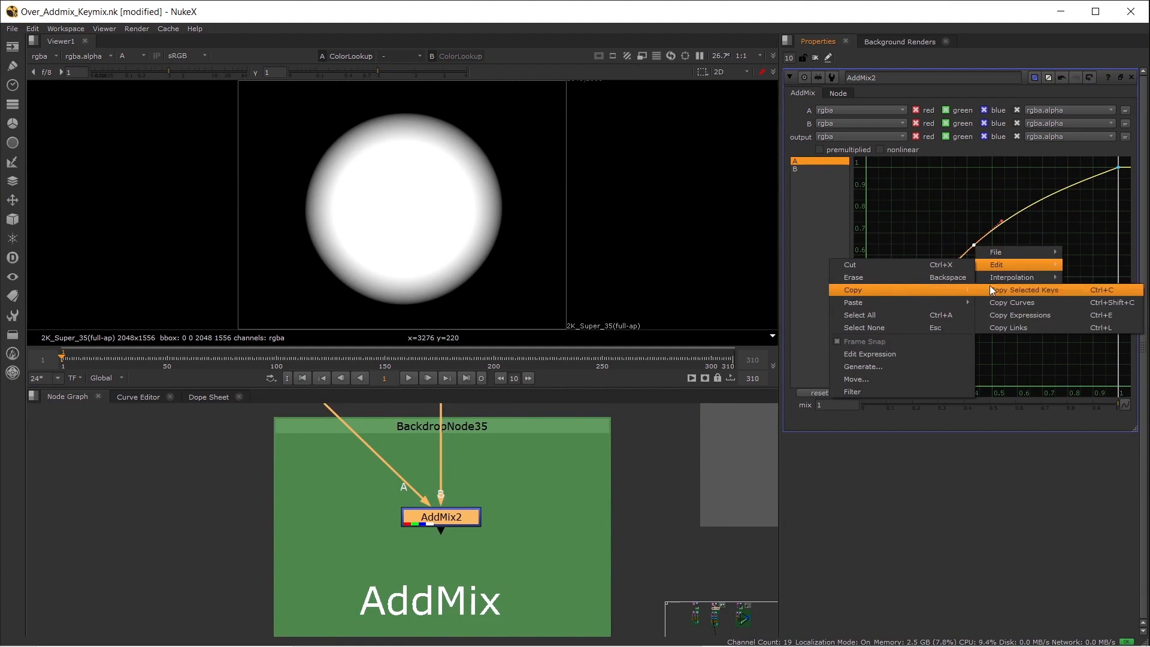
click(1037, 303)
Paste the copied curve into the alpha curve of ColorLookup1 in the LUTs(Alpha)-A group
scroll(296, 521, down, 4)
middle_drag(359, 611, 466, 465)
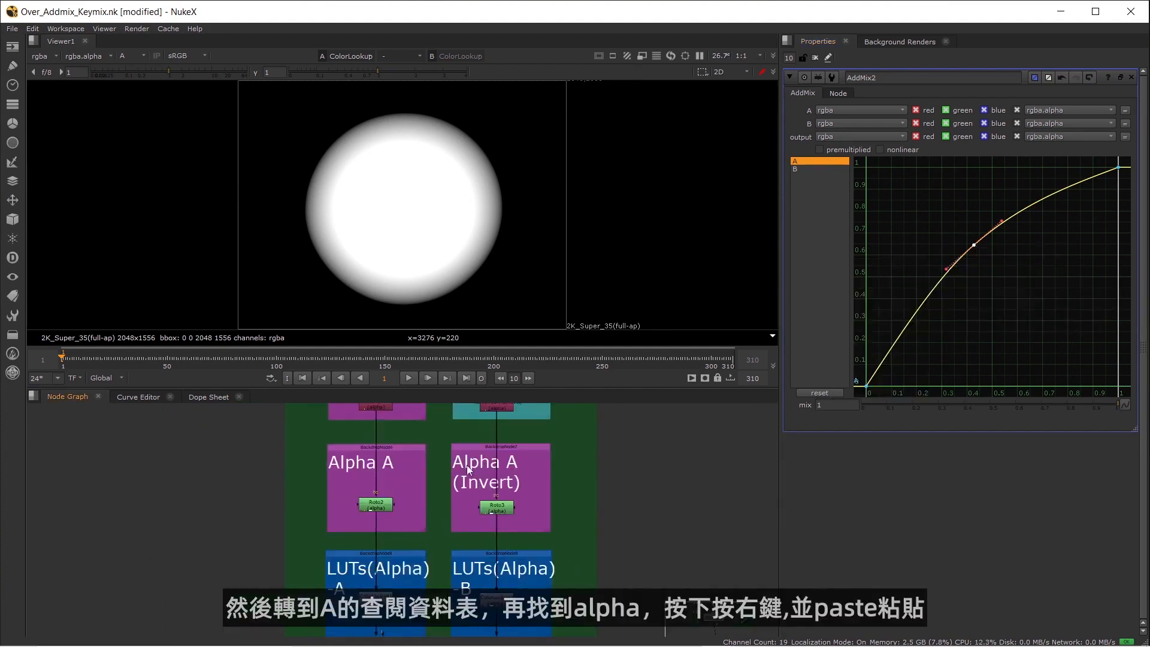
middle_drag(418, 587, 437, 497)
scroll(391, 508, up, 4)
double_click(399, 499)
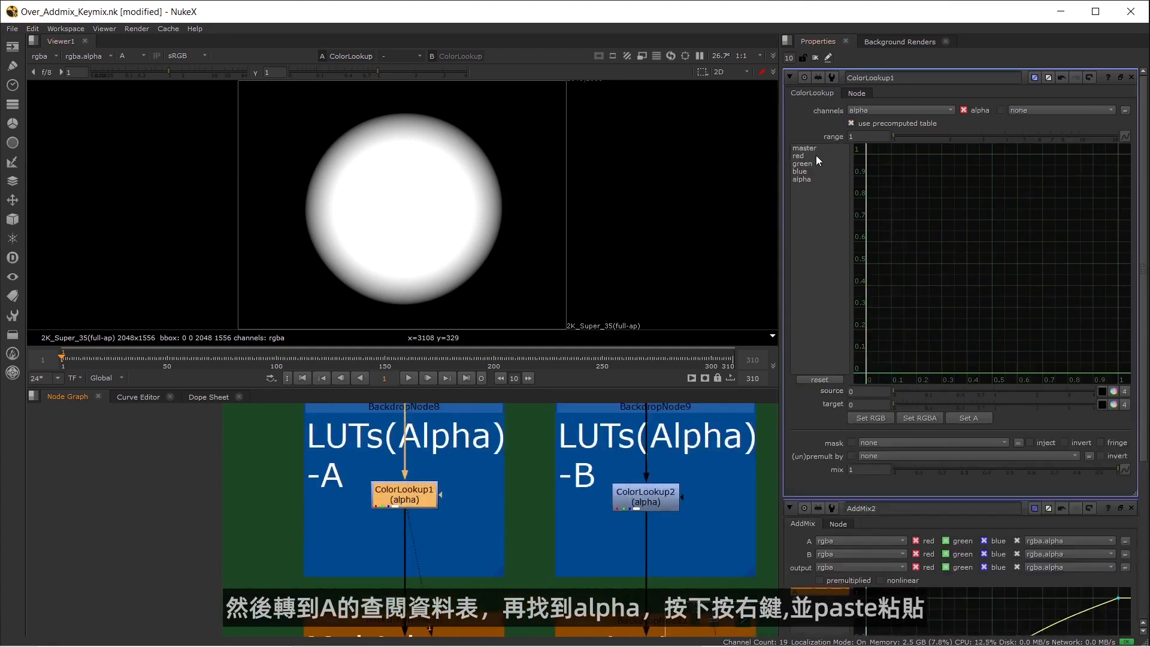
click(809, 179)
right_click(1017, 249)
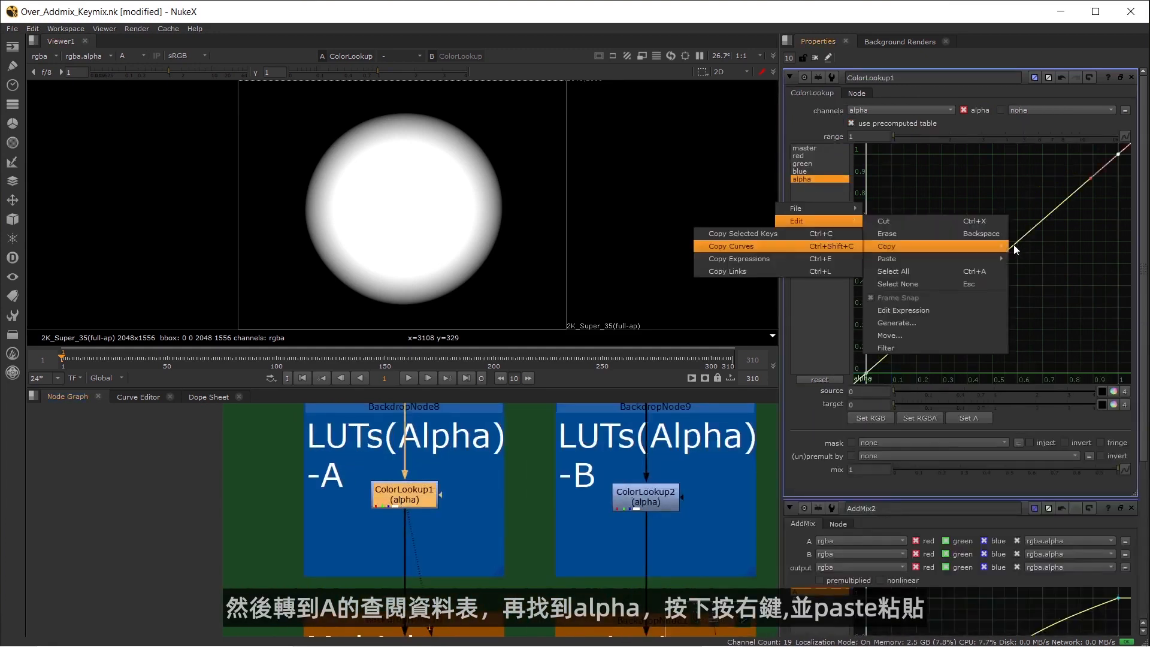
mouse_move(989, 258)
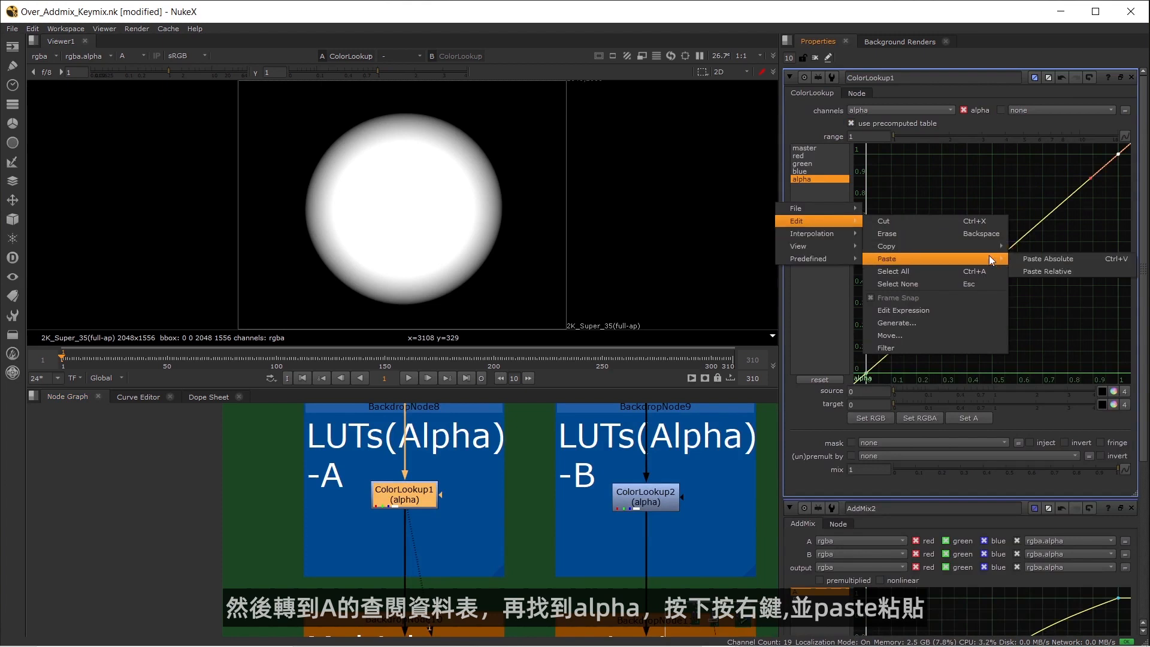
click(1062, 270)
click(317, 524)
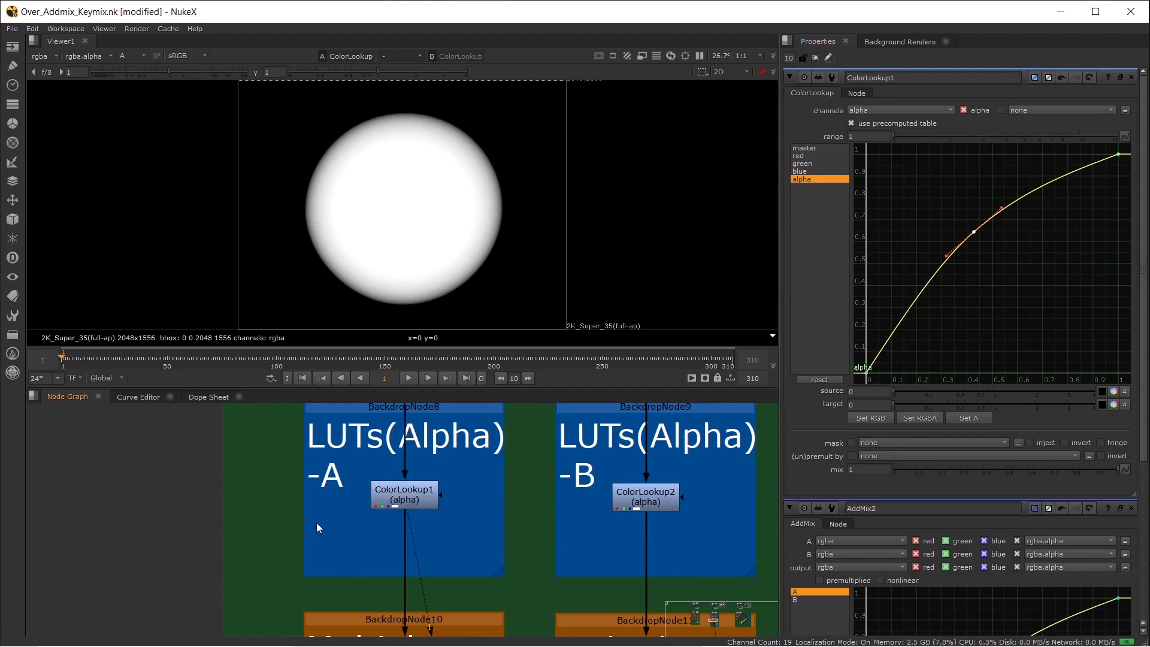
View the output of Merge2 (plus) in the Add (Plus) group with its RGB channels
scroll(316, 524, down, 7)
middle_drag(357, 562, 401, 520)
scroll(393, 482, up, 4)
scroll(386, 527, down, 3)
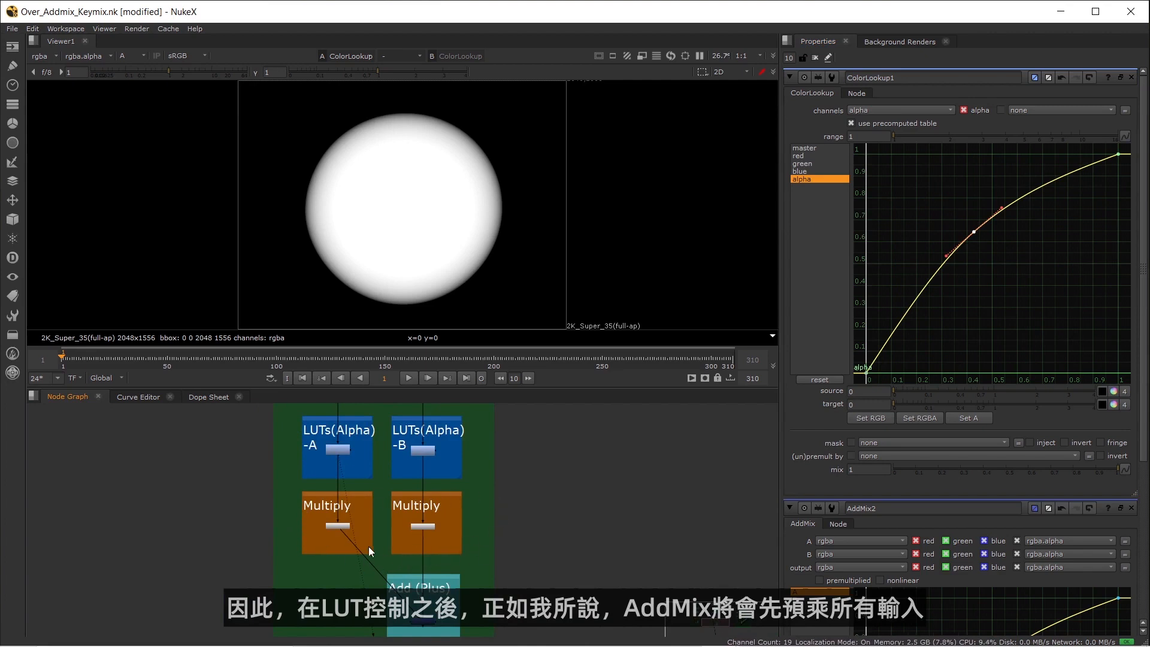
middle_drag(439, 541, 429, 471)
scroll(438, 560, up, 3)
click(400, 556)
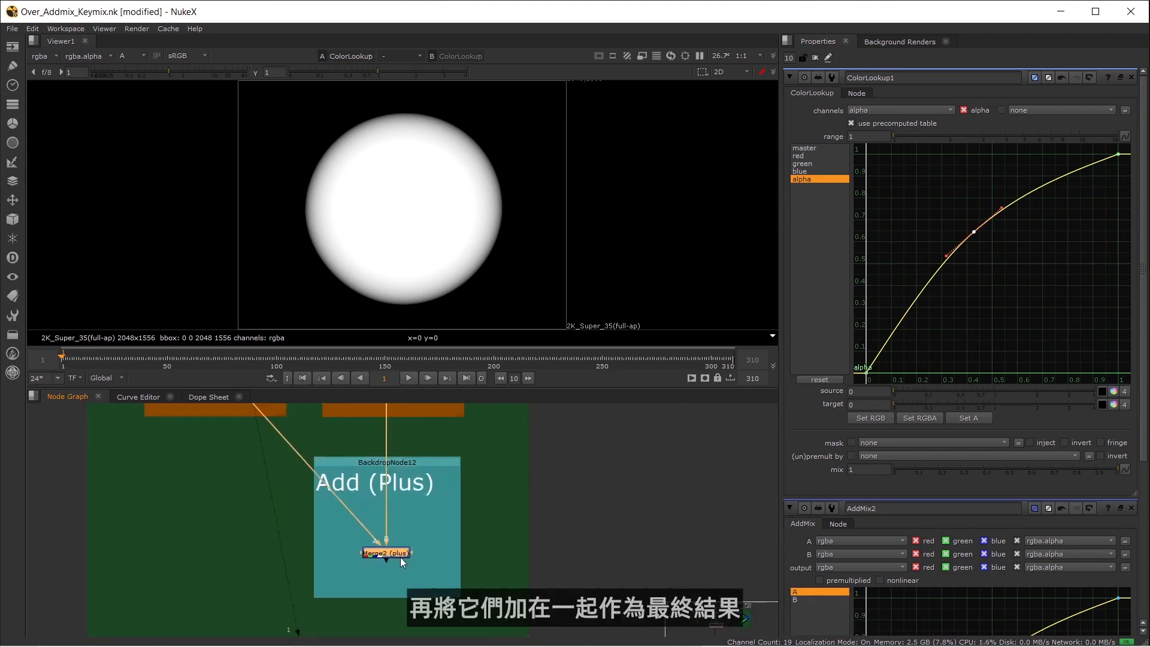
key(1)
key(a)
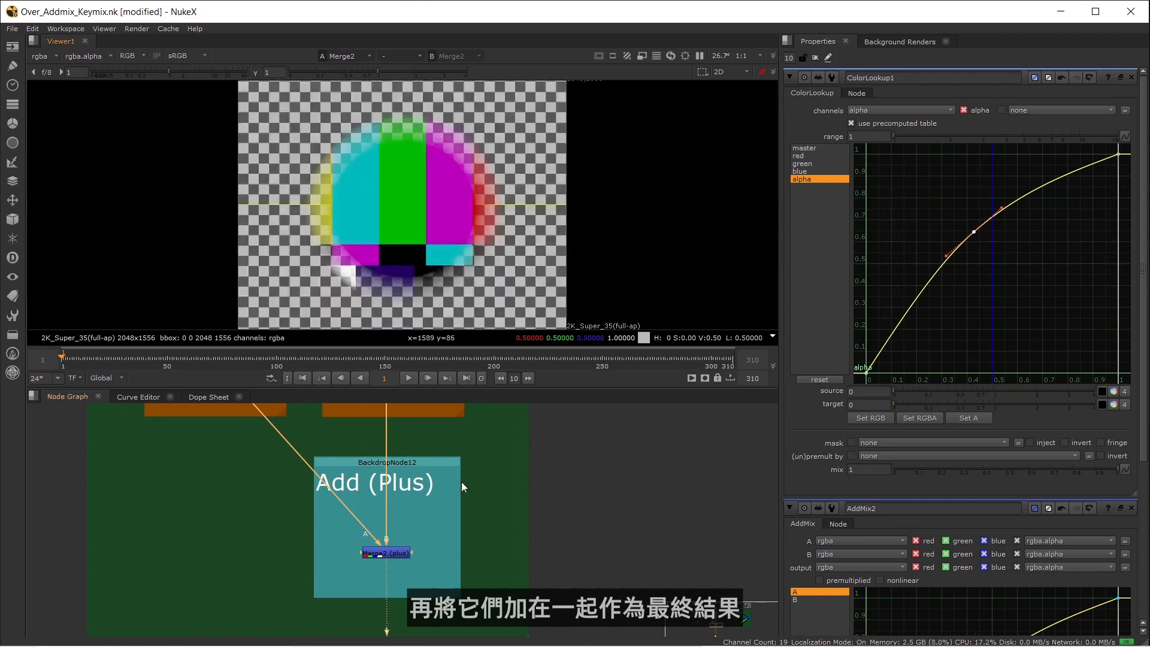
View the output of AddMix2 in the AddMix group
scroll(445, 501, down, 3)
middle_drag(477, 493, 472, 623)
middle_drag(473, 413, 417, 412)
scroll(431, 512, up, 4)
click(444, 511)
key(1)
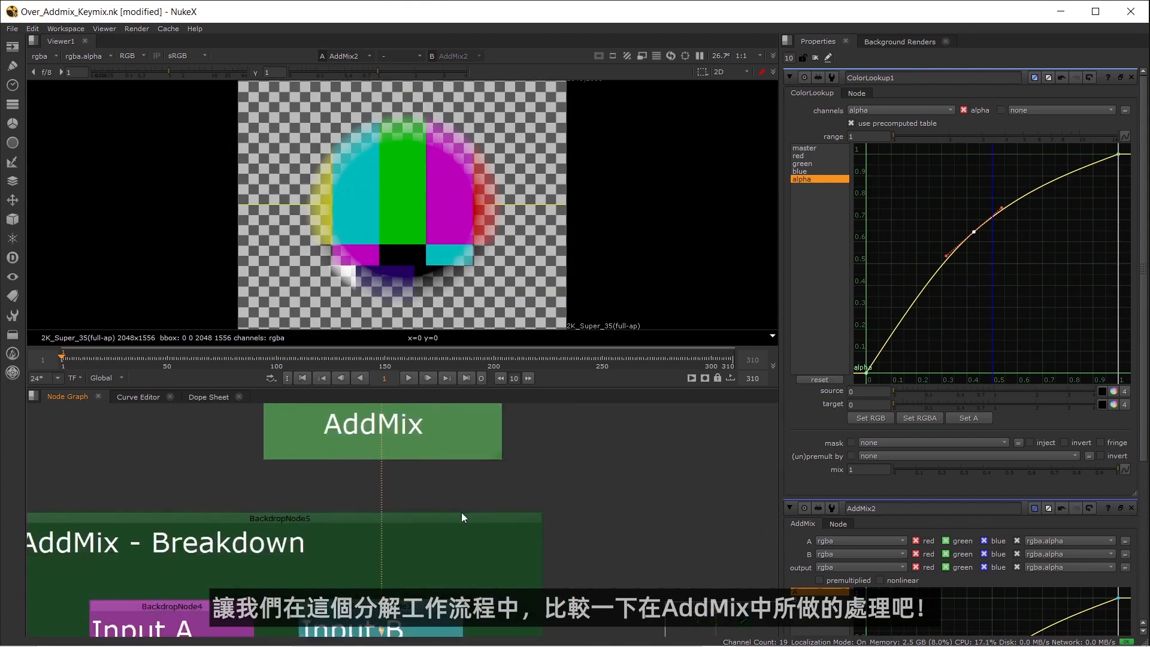
Compare the breakdown's Merge2 (plus) output with AddMix2's output by switching between the two viewer inputs
middle_drag(477, 563, 527, 416)
middle_drag(519, 569, 534, 465)
click(451, 469)
key(1)
scroll(386, 187, up, 2)
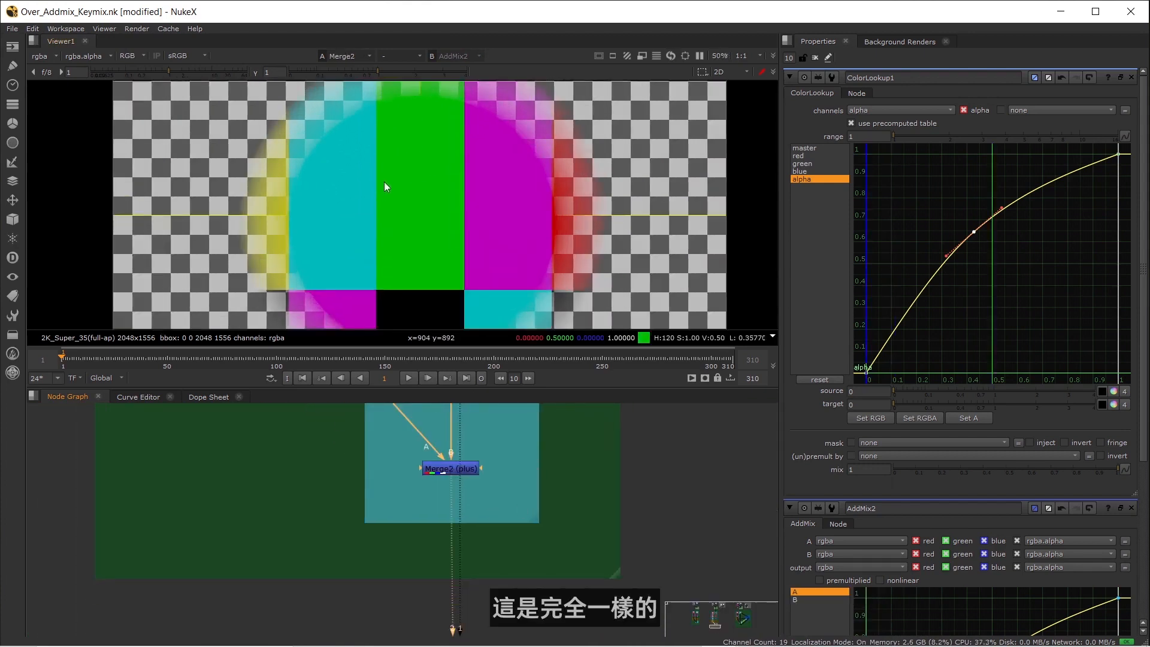
key(2)
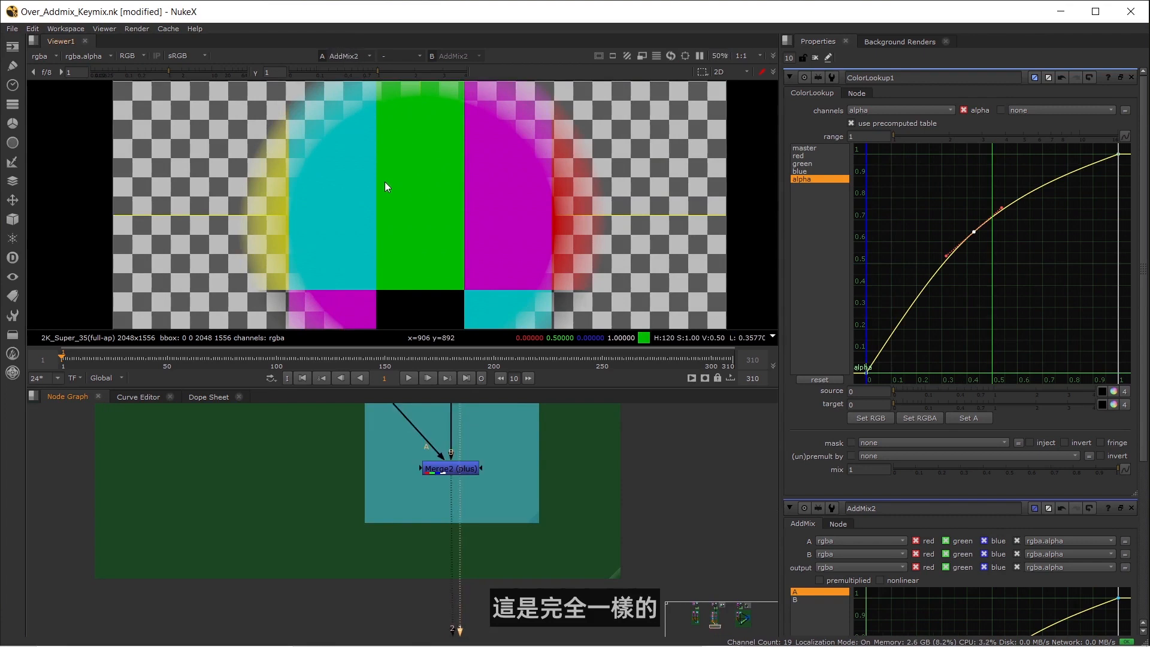
key(1)
Move the Read1 and Read2 nodes slightly higher in the AddMix Example group
scroll(478, 537, down, 5)
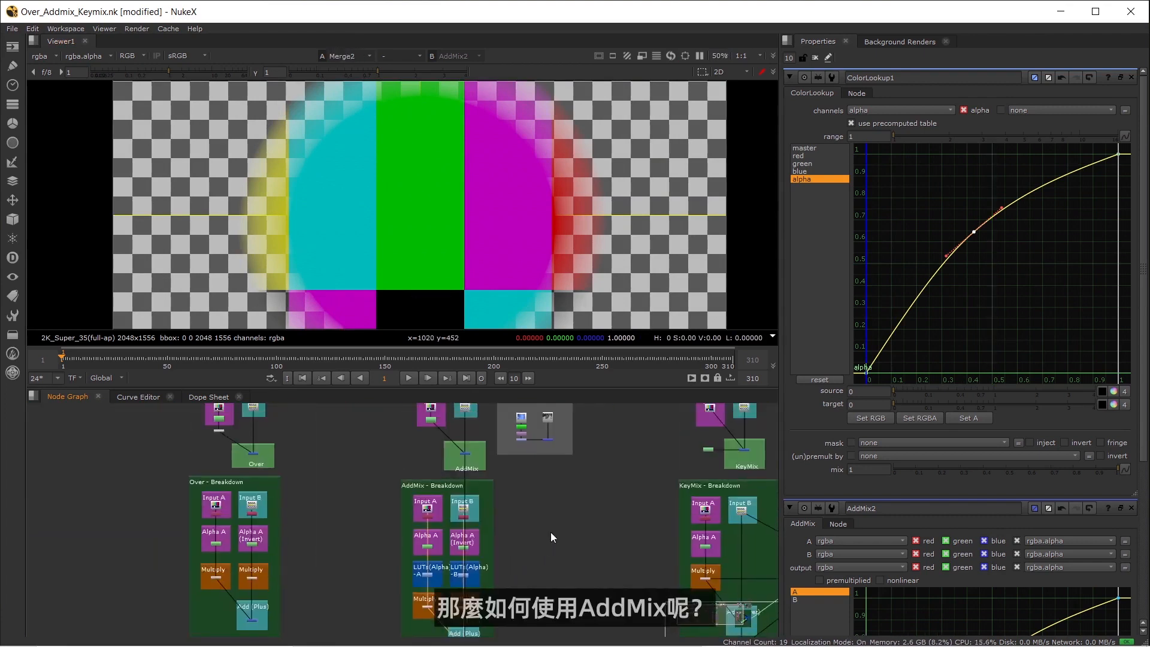
middle_drag(551, 532, 473, 537)
scroll(429, 498, up, 5)
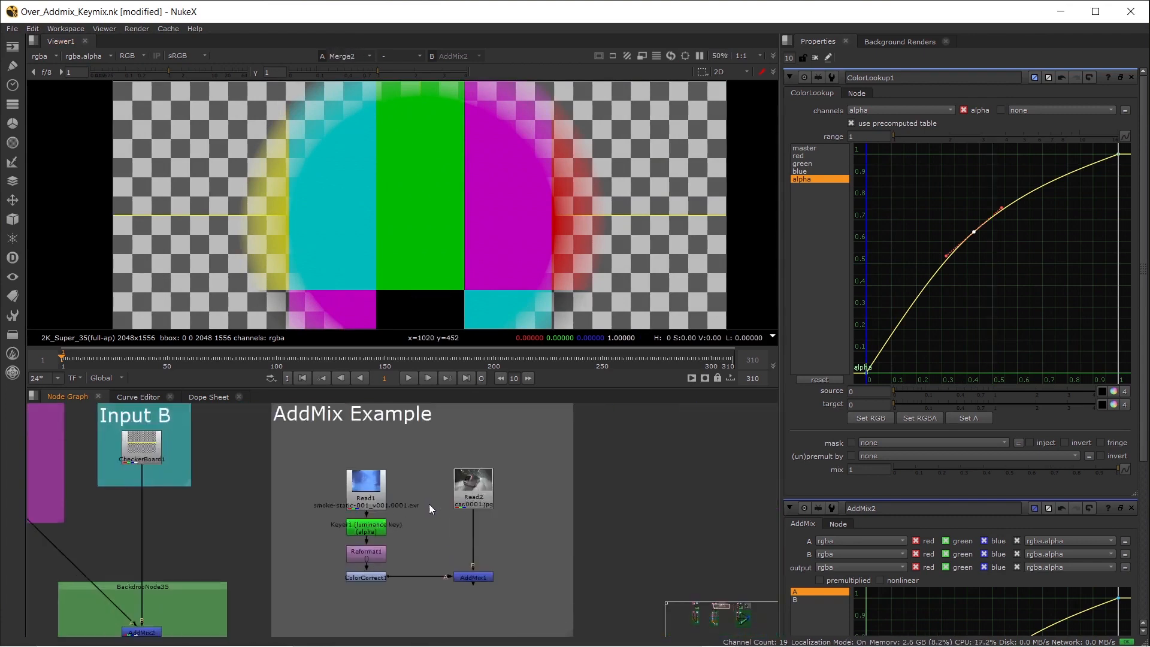
drag(316, 456, 538, 523)
drag(482, 495, 482, 477)
click(503, 520)
Close all open node properties and view the Read2 car image followed by the AddMix1 output
click(478, 483)
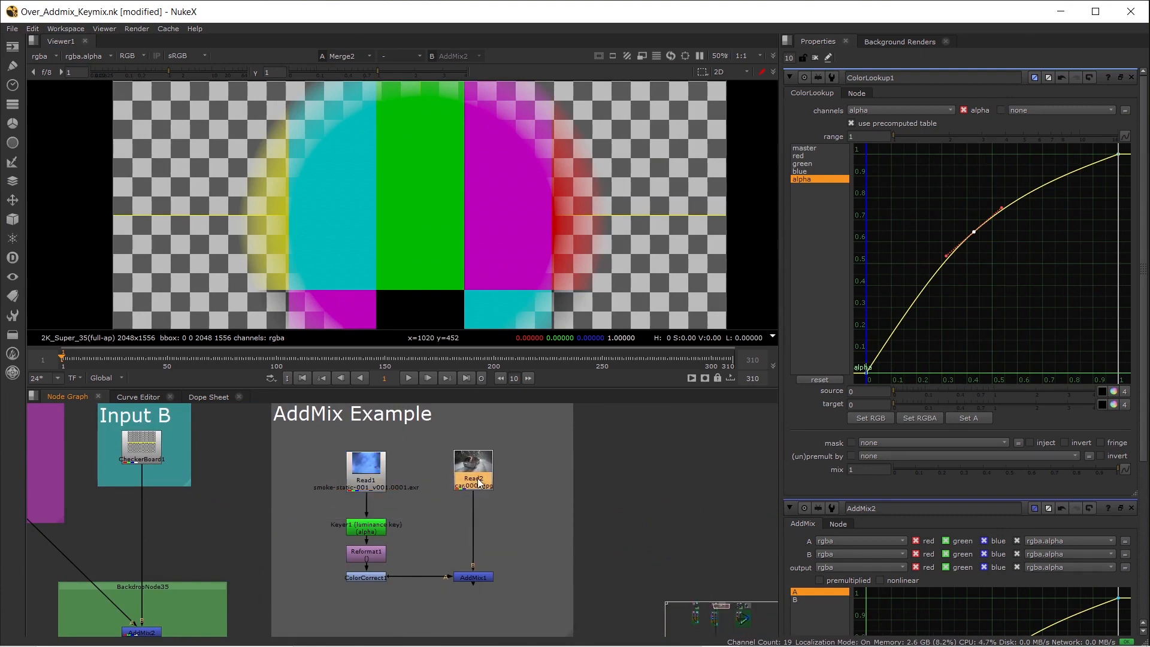
click(815, 57)
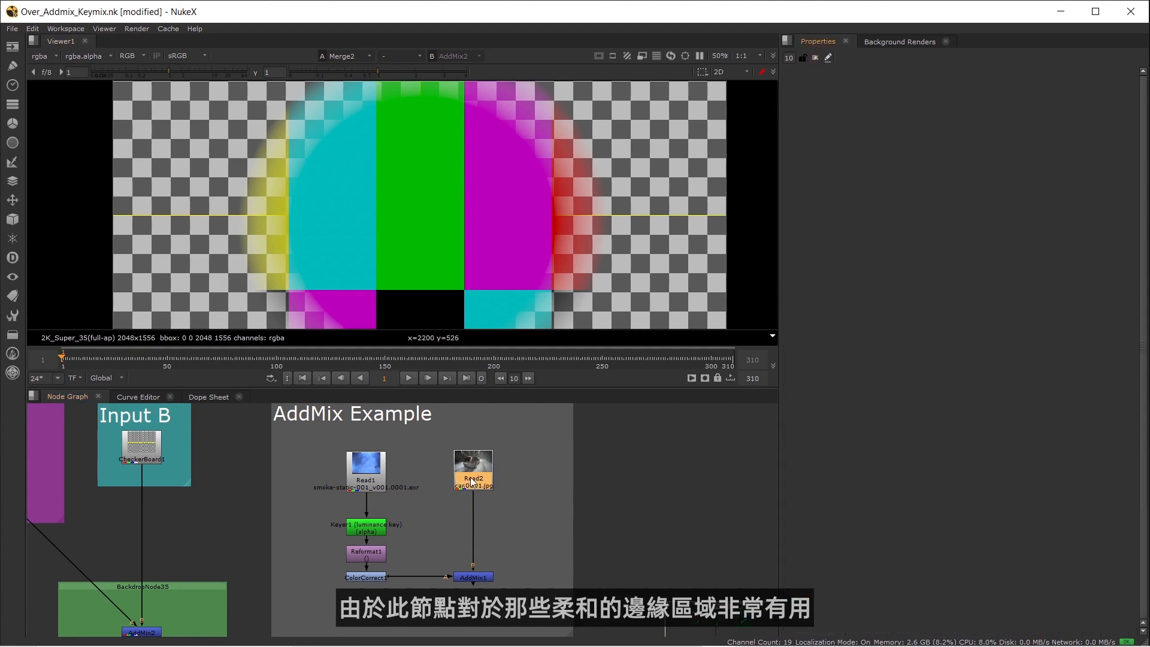
key(1)
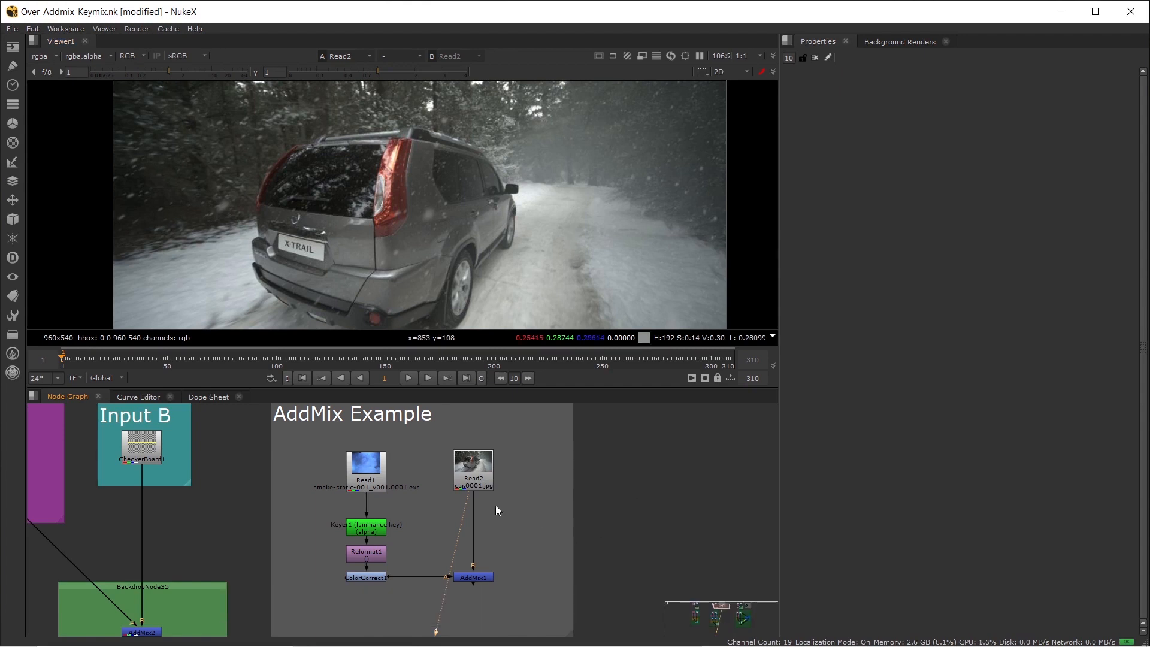
scroll(498, 491, up, 4)
scroll(506, 487, down, 3)
middle_drag(548, 472, 510, 472)
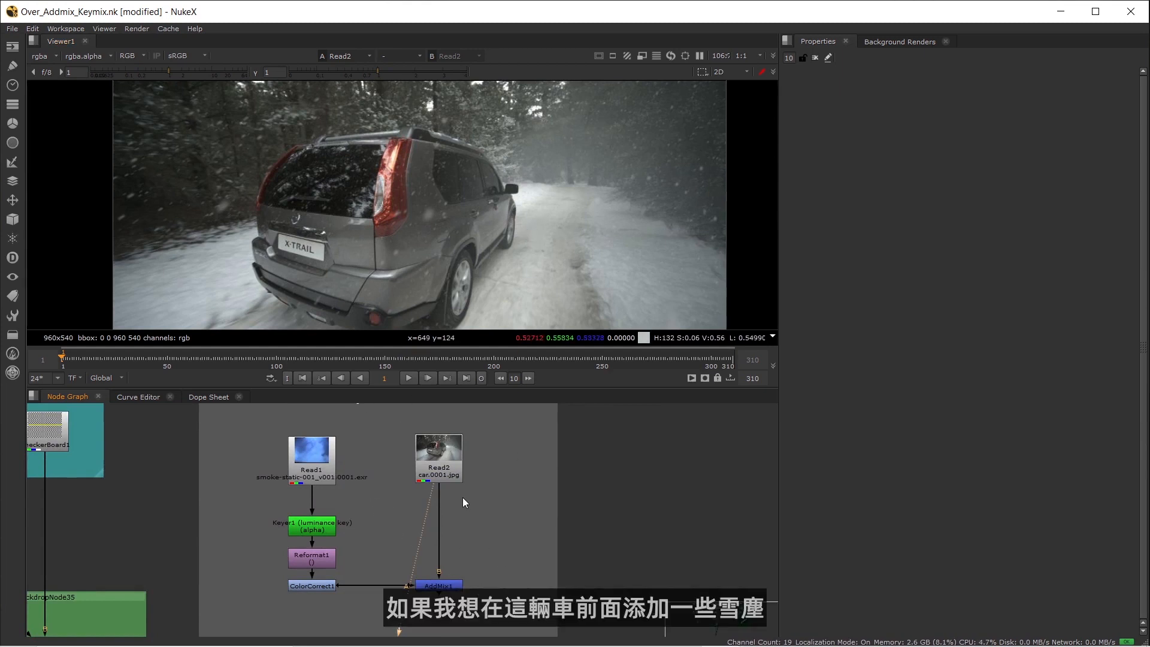
click(447, 590)
key(1)
middle_drag(383, 545, 447, 539)
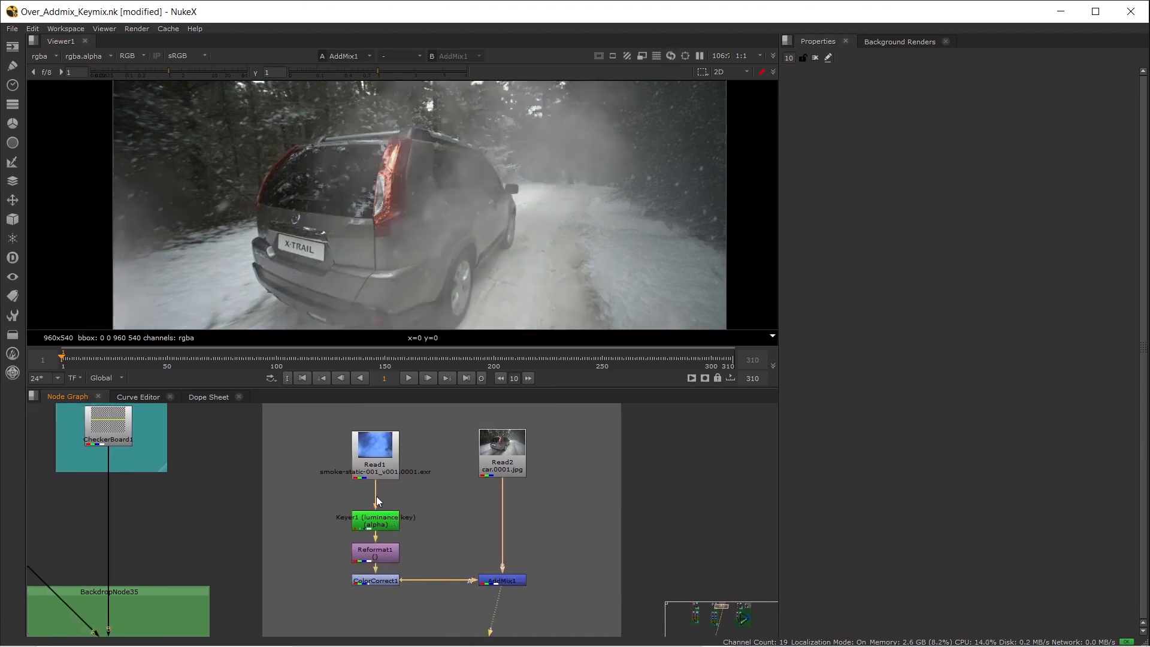
View the smoke footage of the Read1 node in the AddMix Example group
click(375, 456)
key(1)
scroll(497, 261, down, 5)
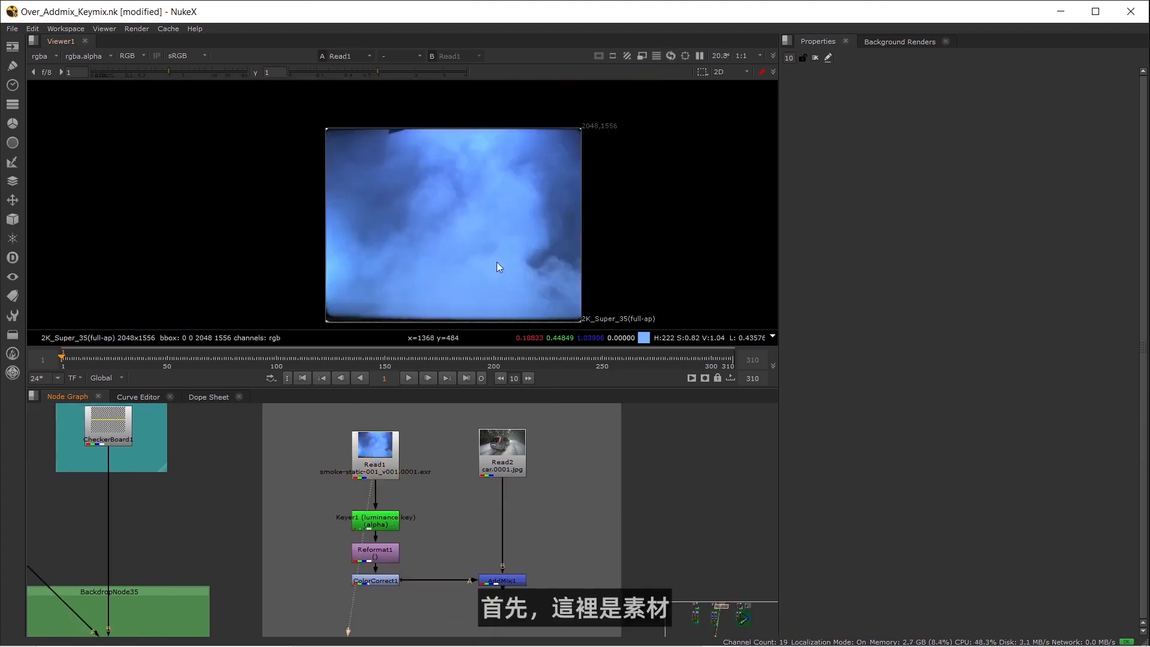
scroll(497, 267, up, 5)
scroll(480, 224, down, 2)
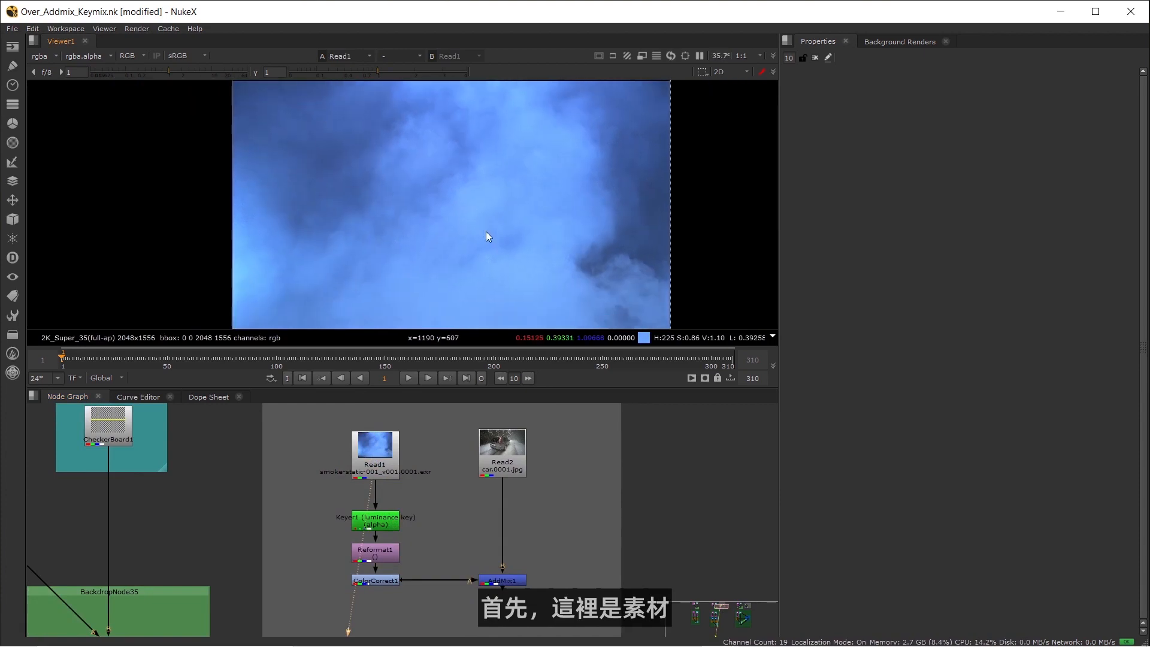
View the alpha channels of the Keyer1, Reformat1 and ColorCorrect1 nodes in the smoke branch
click(376, 520)
key(1)
key(a)
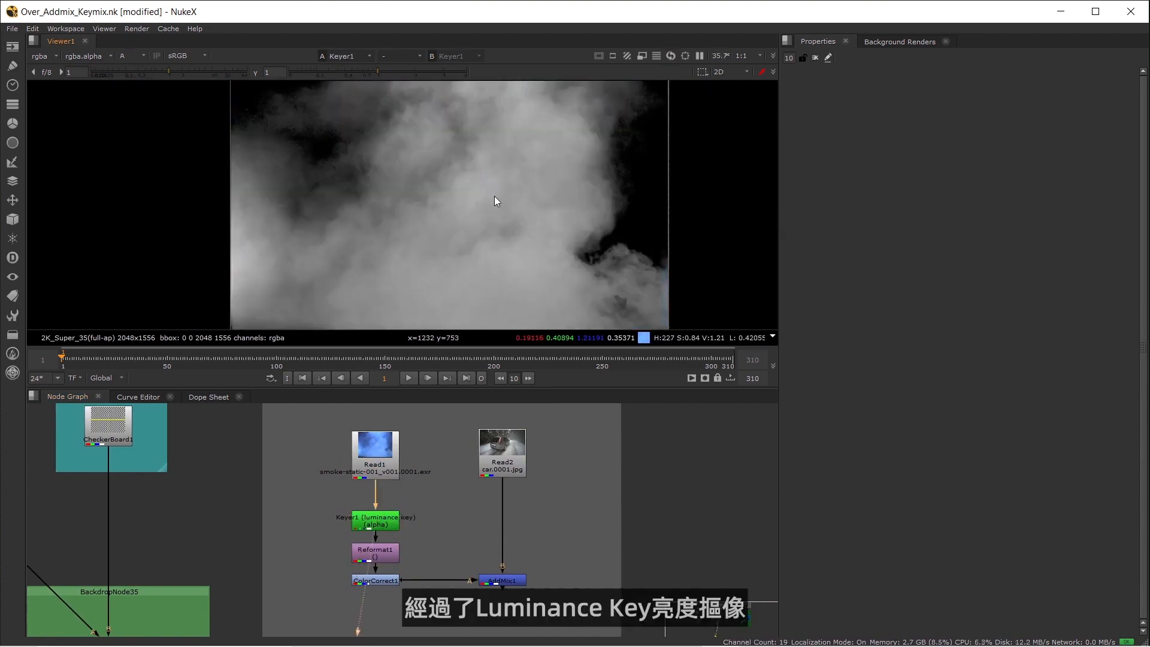
click(386, 556)
key(1)
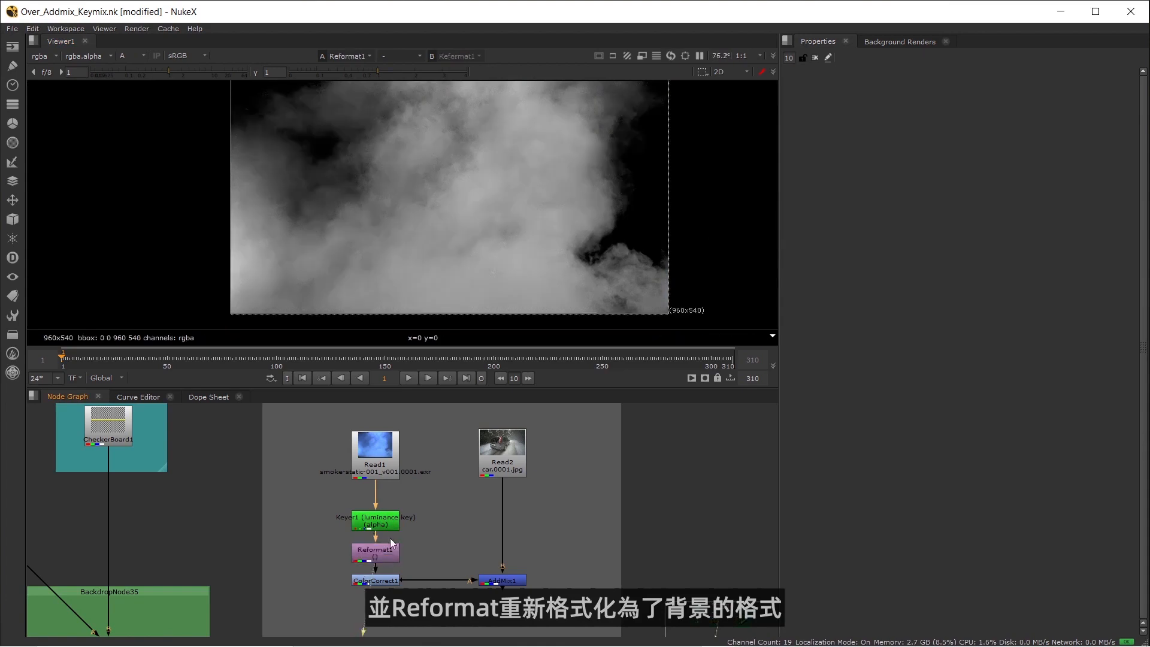
click(385, 579)
key(1)
View the AddMix1 composite of the smoke over the car in color
click(502, 580)
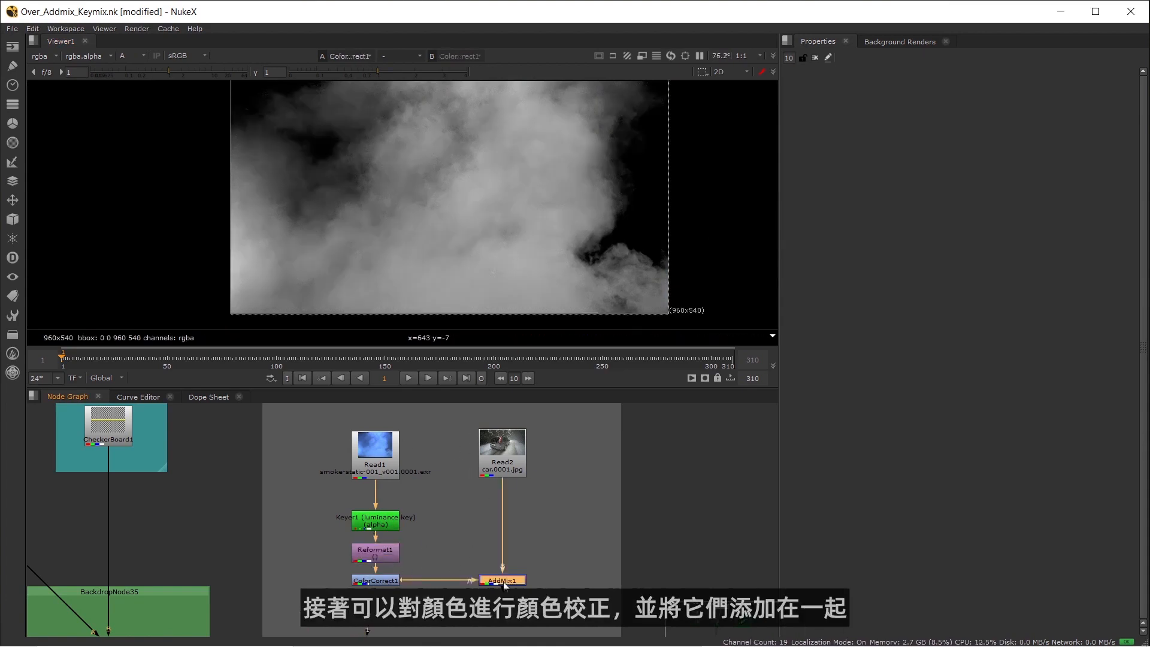
key(1)
scroll(433, 195, up, 1)
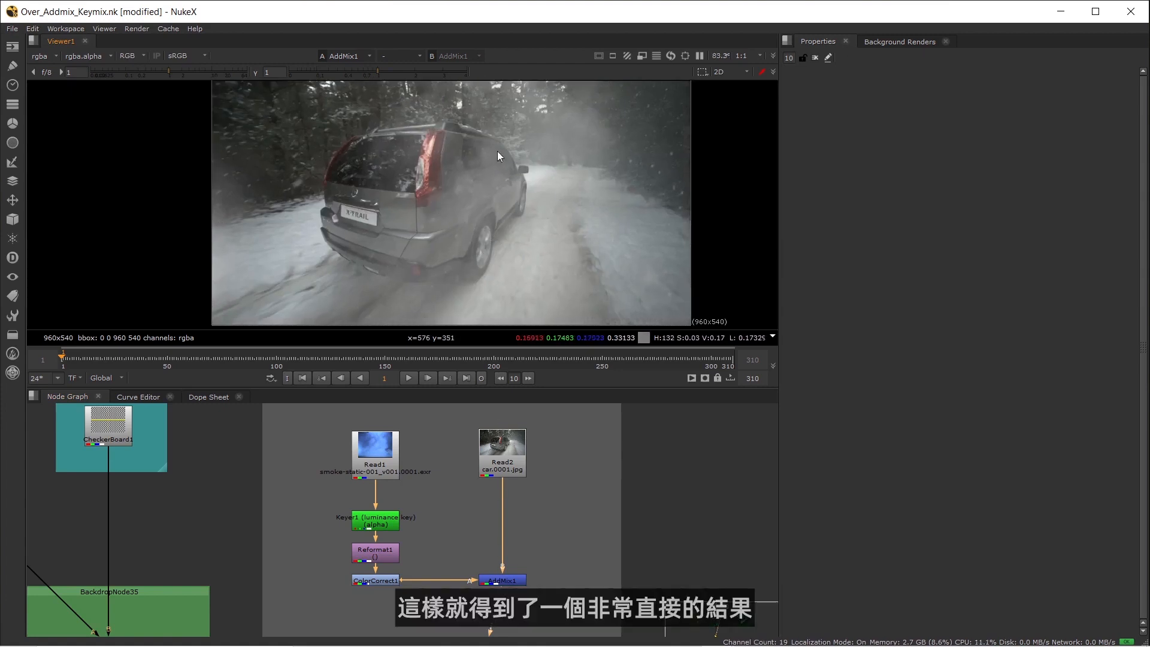
Add a middle point to AddMix1's A curve and raise it to about x 0.52, y 0.57
key(Return)
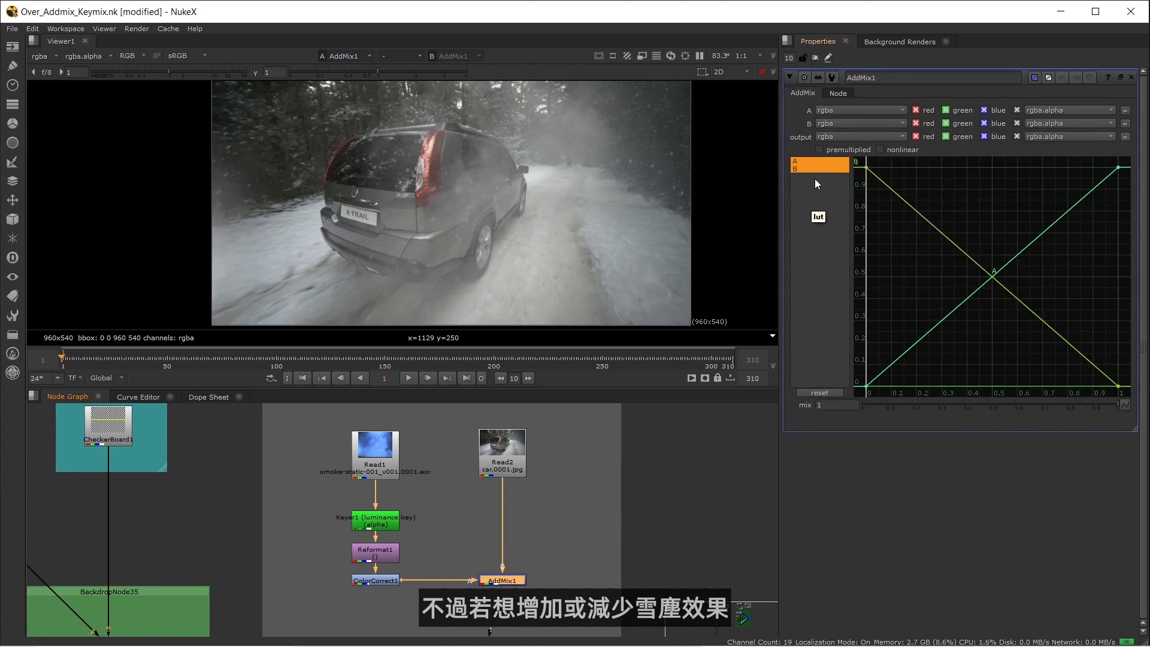
click(811, 162)
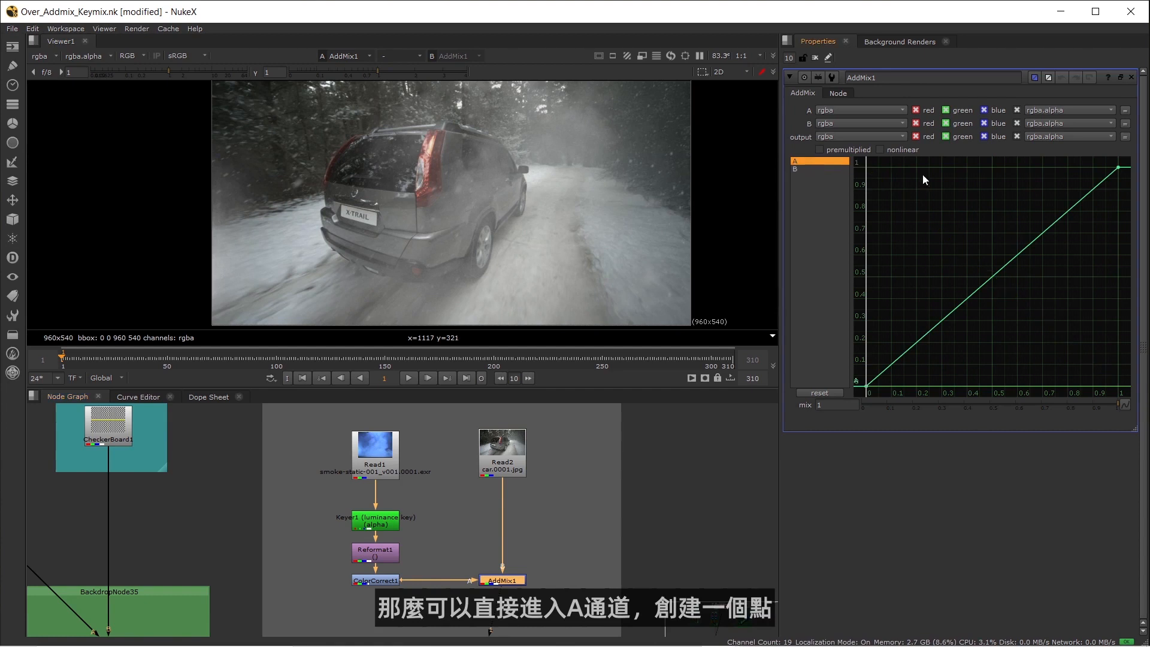
ctrl+alt+click(1000, 271)
mouse_move(1000, 270)
mouse_down()
mouse_move(982, 236)
mouse_move(951, 269)
mouse_move(1007, 314)
mouse_move(954, 261)
mouse_move(986, 229)
mouse_move(986, 288)
mouse_move(948, 248)
mouse_move(1039, 300)
mouse_move(942, 246)
mouse_move(1035, 234)
mouse_move(1045, 258)
mouse_move(979, 236)
mouse_move(958, 288)
mouse_move(958, 254)
mouse_move(993, 258)
mouse_move(1037, 293)
mouse_move(944, 257)
mouse_move(965, 275)
mouse_move(997, 268)
mouse_move(947, 271)
mouse_move(988, 269)
mouse_move(985, 292)
mouse_move(989, 254)
mouse_move(1039, 282)
mouse_move(990, 256)
mouse_move(1016, 292)
mouse_move(996, 260)
mouse_up()
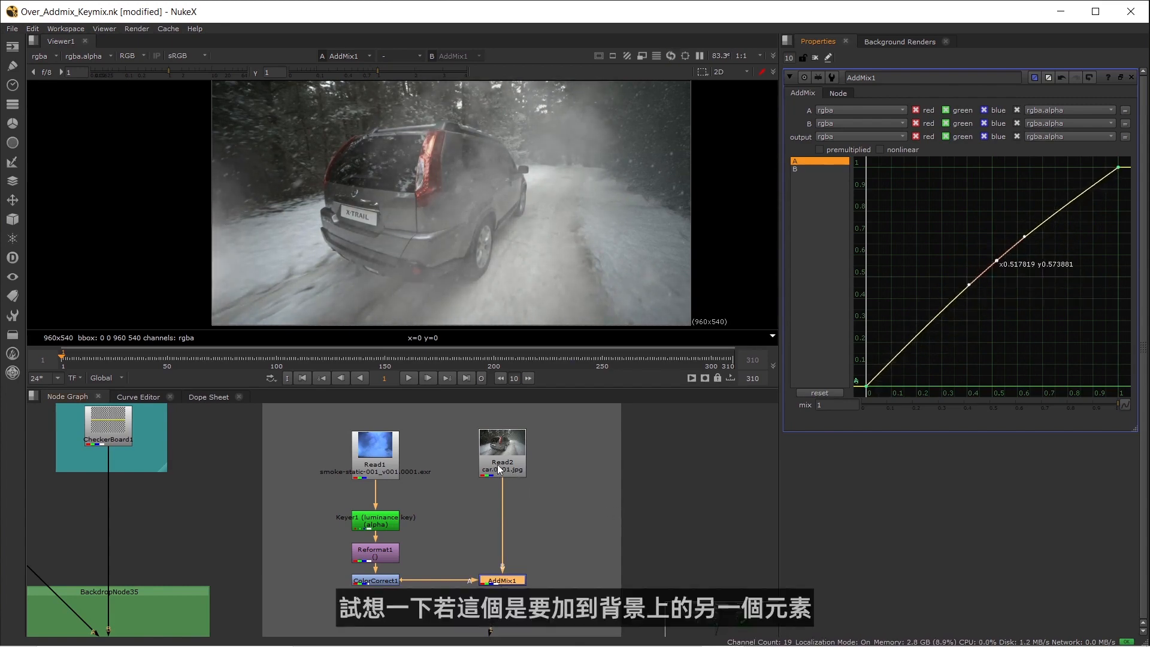
Add a middle point to AddMix1's B curve, raise it to about x 0.57, y 0.71, and redisplay the A curve
middle_drag(499, 469, 430, 440)
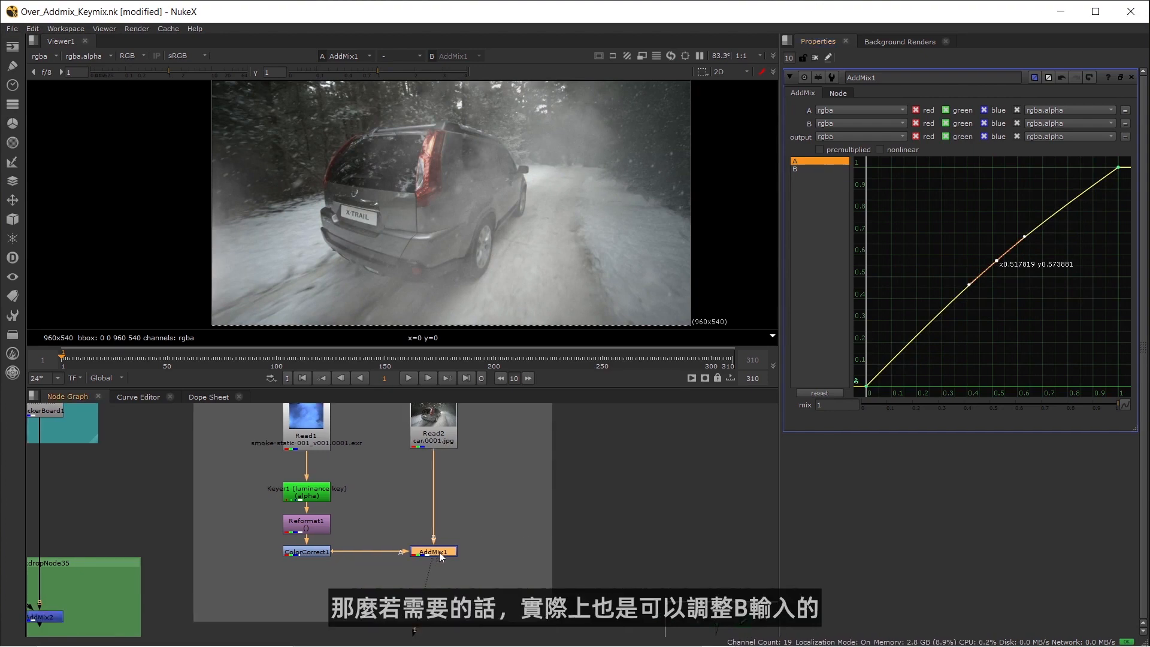
click(800, 169)
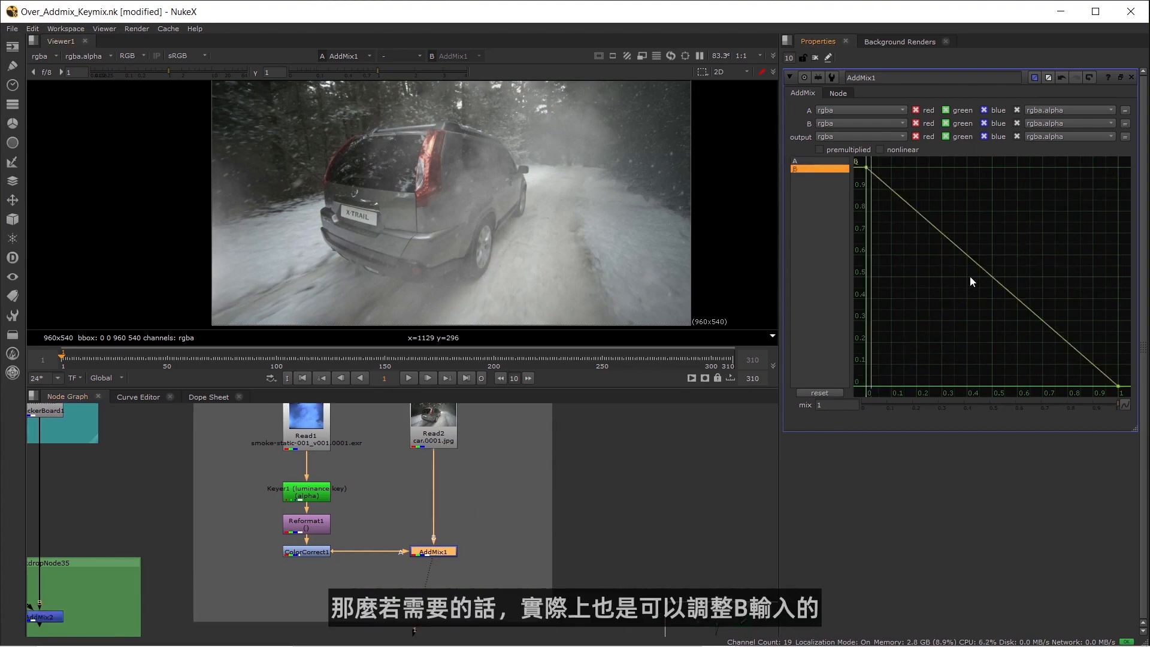
ctrl+alt+click(994, 279)
drag(995, 279, 1009, 230)
click(537, 528)
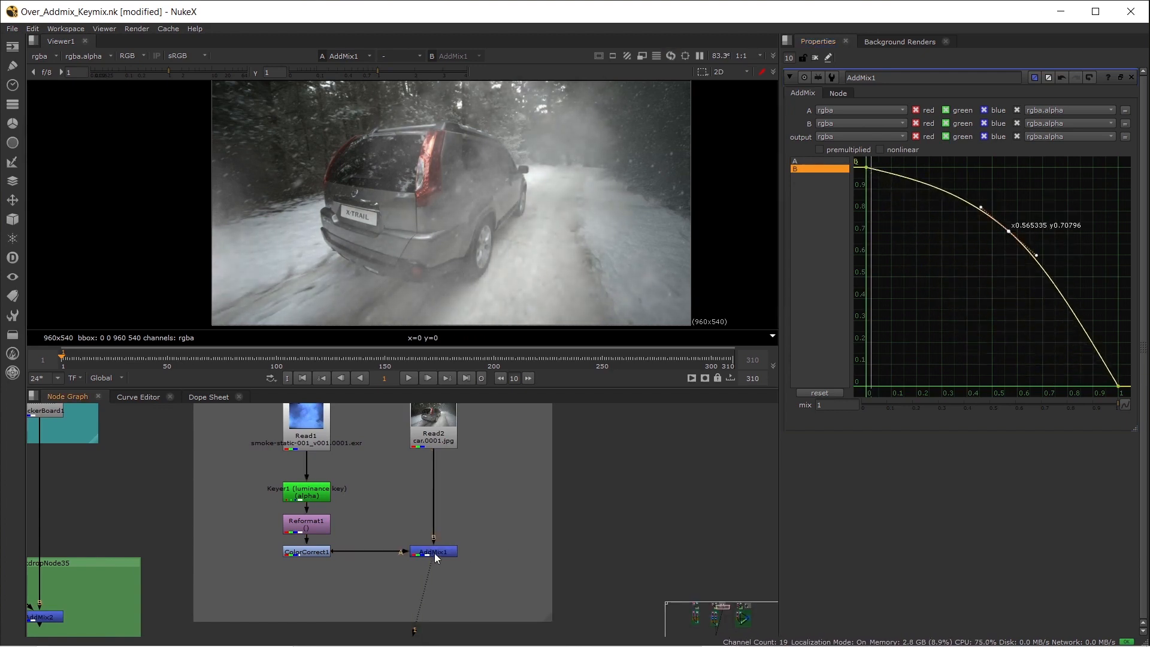
click(433, 552)
click(809, 161)
click(584, 479)
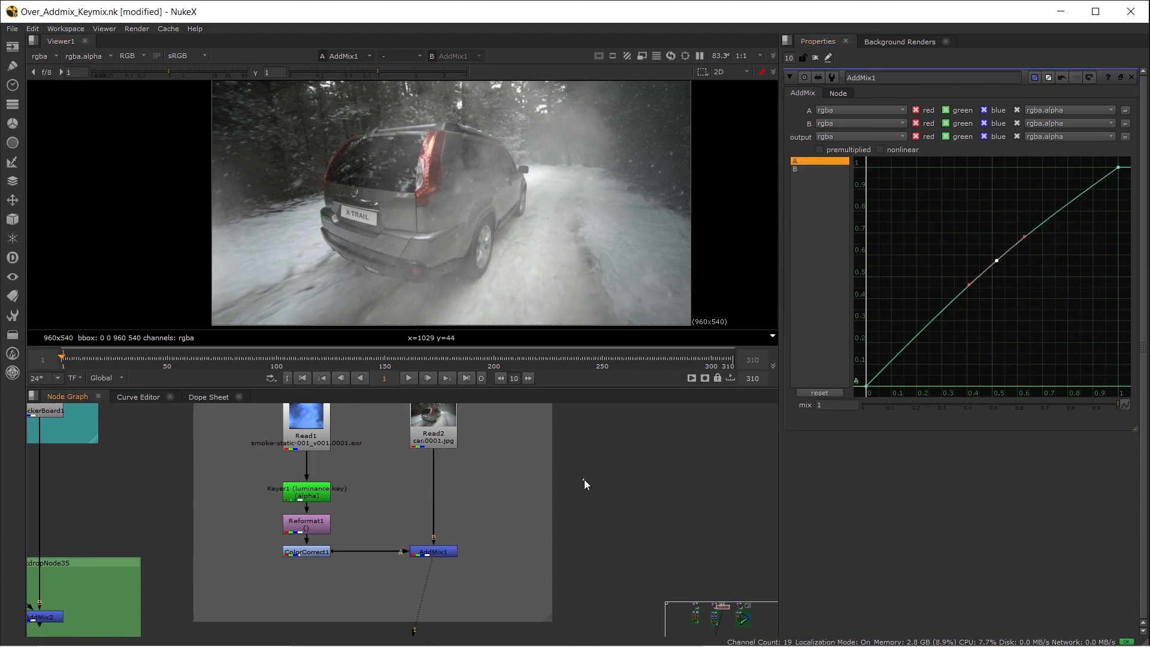
View the checkerboard of Input B and the color bars of Input A in the KeyMix setup
scroll(464, 487, down, 2)
middle_drag(363, 446, 399, 492)
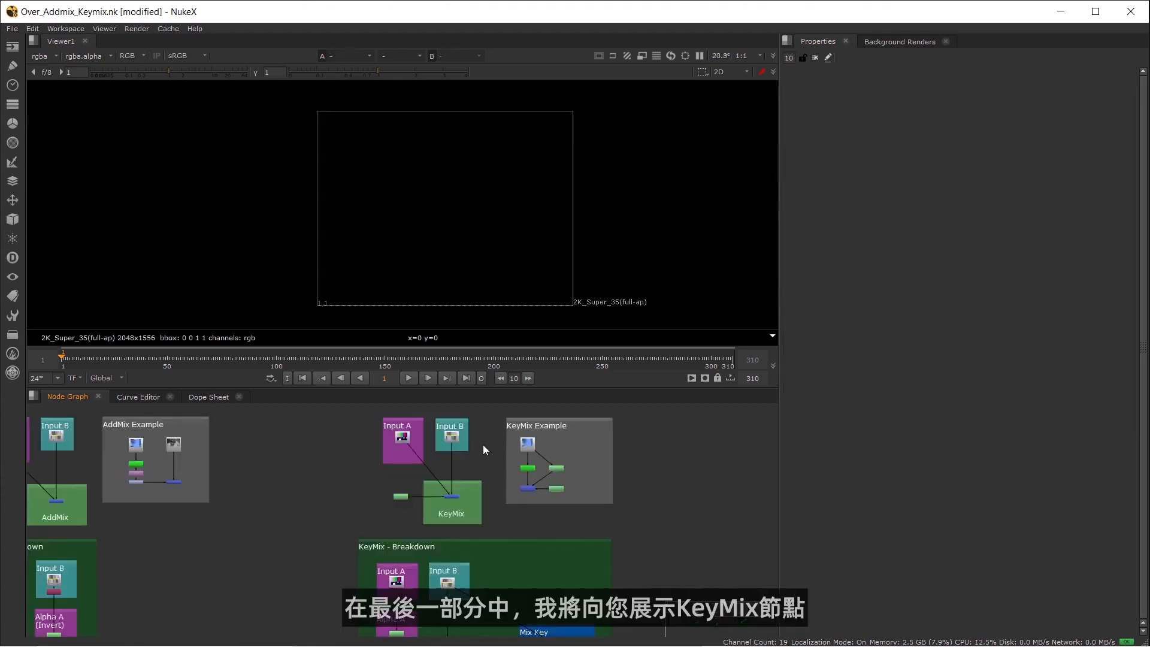
middle_drag(480, 467, 521, 489)
scroll(534, 467, up, 5)
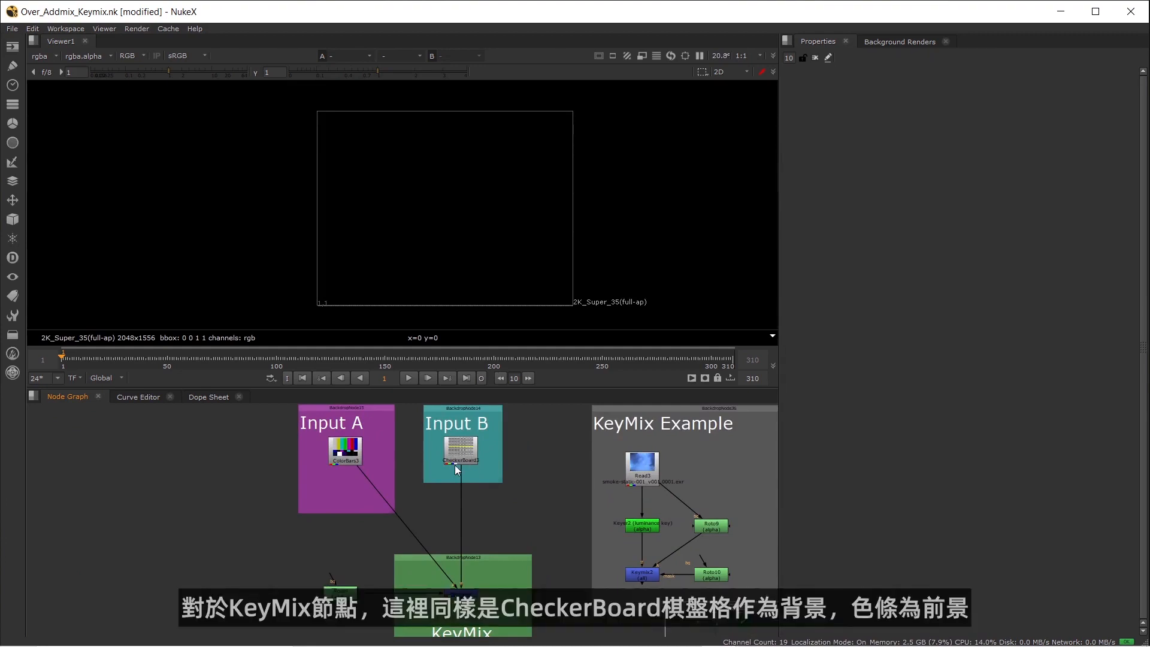
key(1)
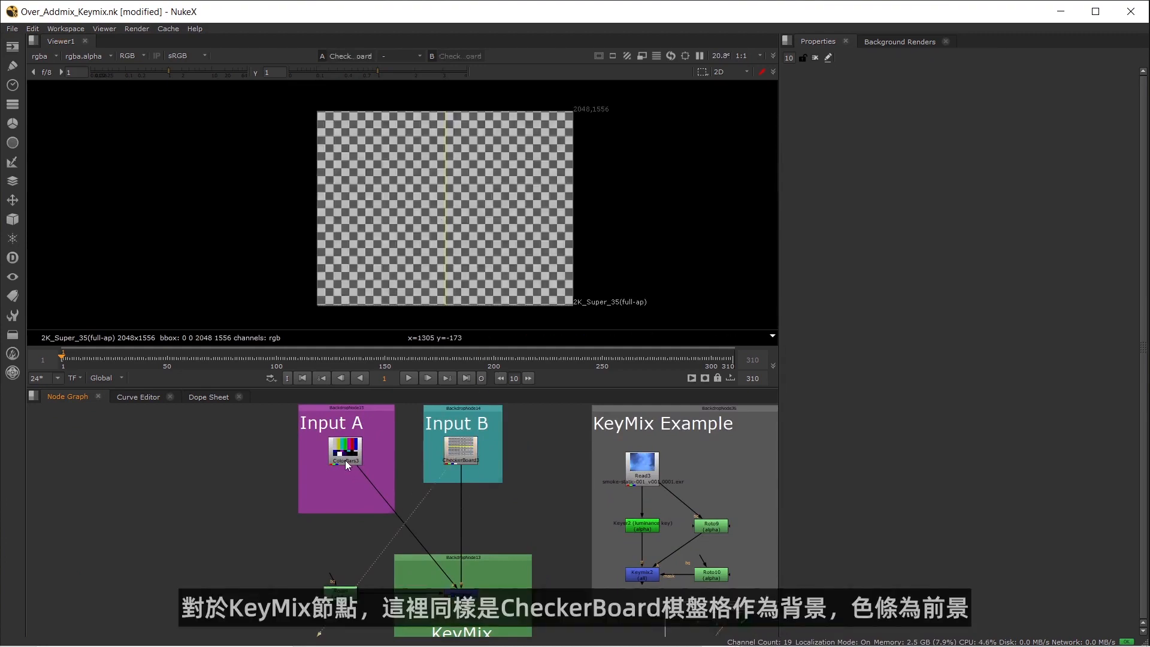
key(1)
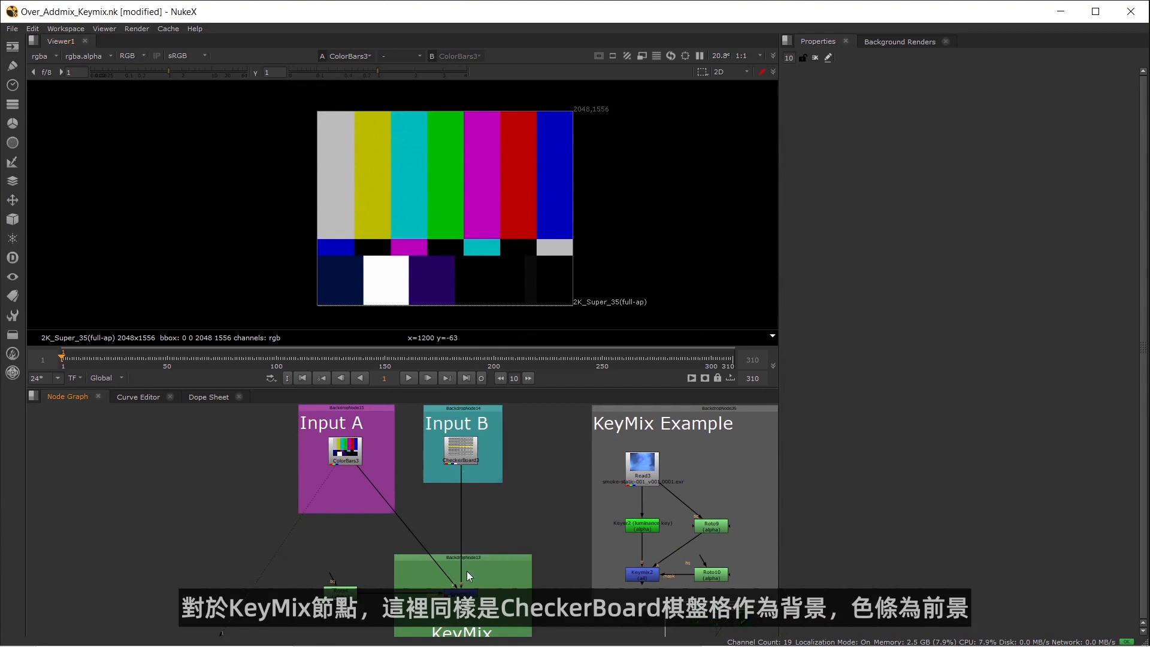
Open the properties of the Keymix1 node in the KeyMix setup
scroll(455, 593, up, 3)
middle_drag(455, 593, 489, 522)
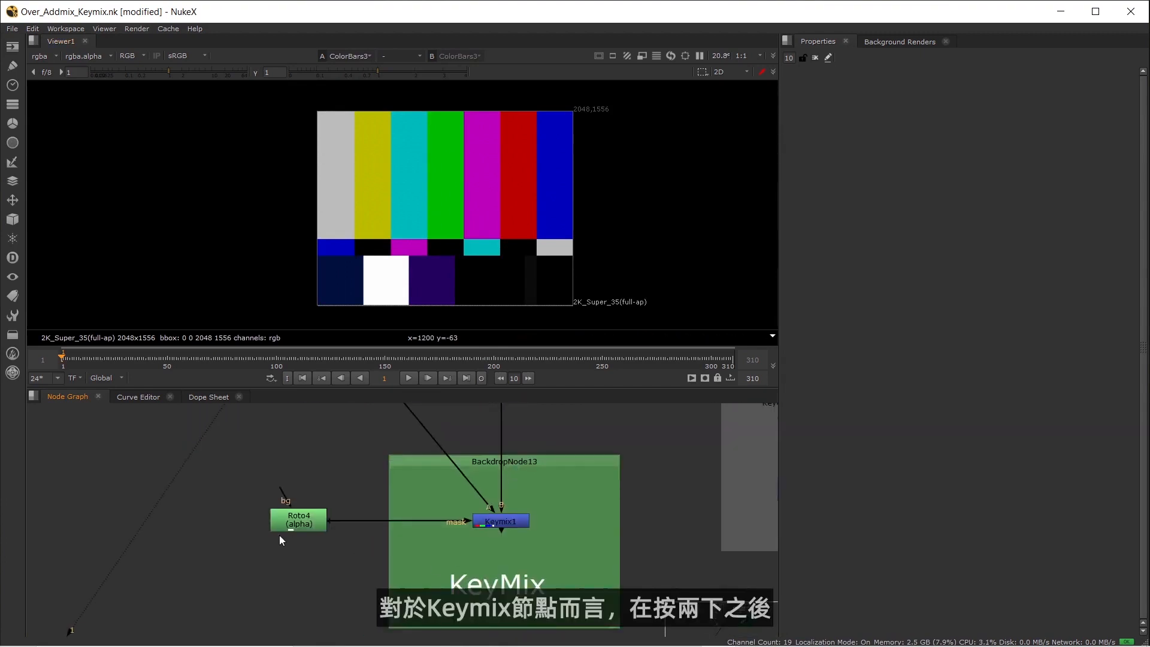
double_click(501, 524)
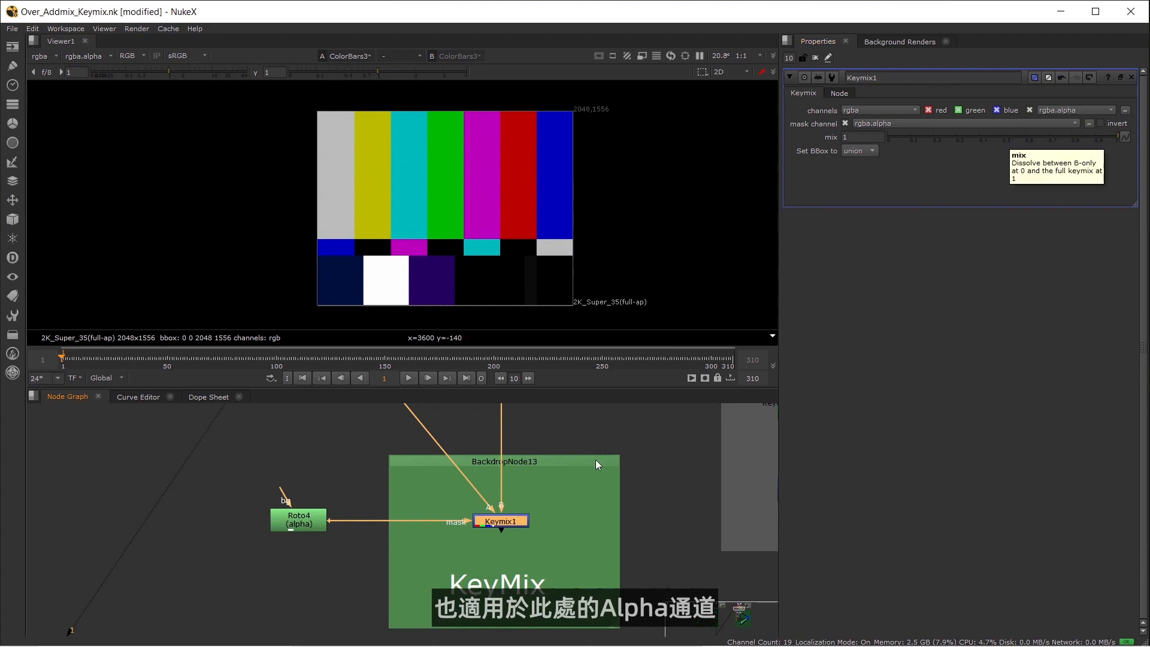
View the alpha channels of the checkerboard, the ColorBars3 node and the Roto4 mask feeding Keymix1
scroll(596, 459, down, 4)
middle_drag(594, 451, 559, 503)
click(535, 475)
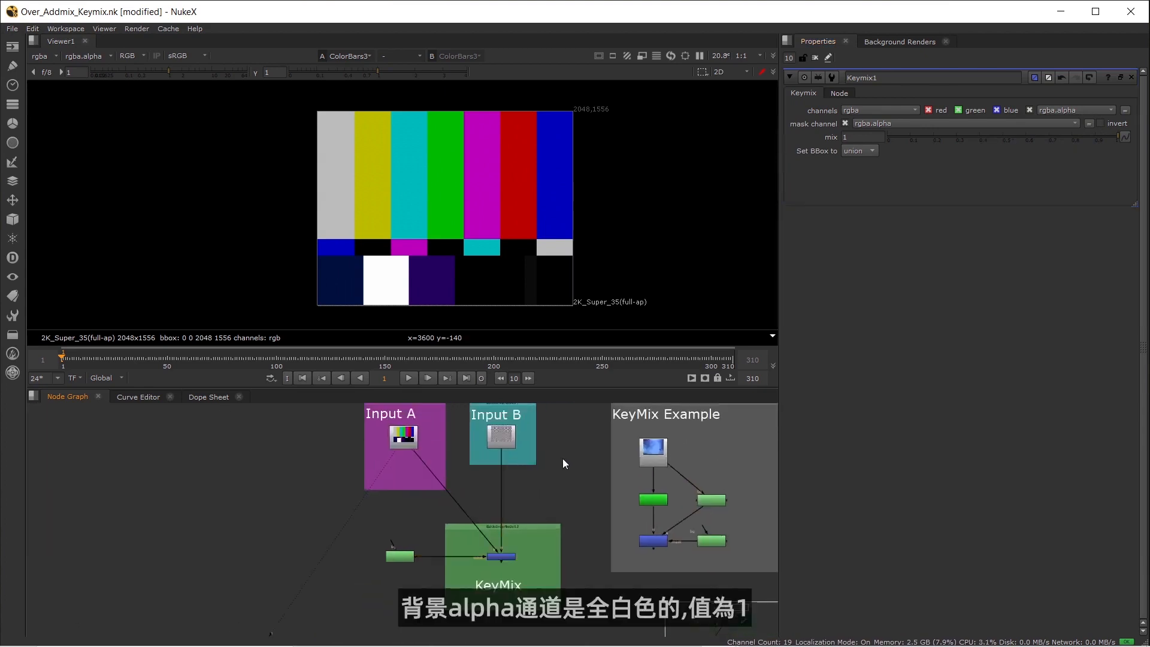
click(501, 436)
key(1)
key(a)
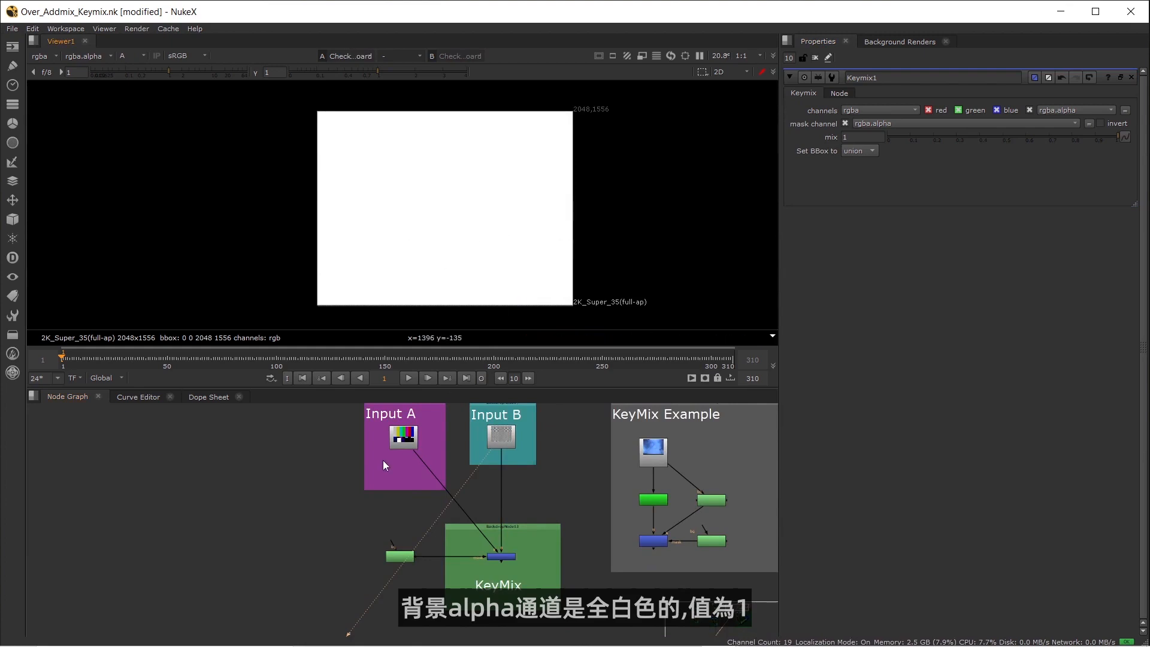
click(403, 437)
key(1)
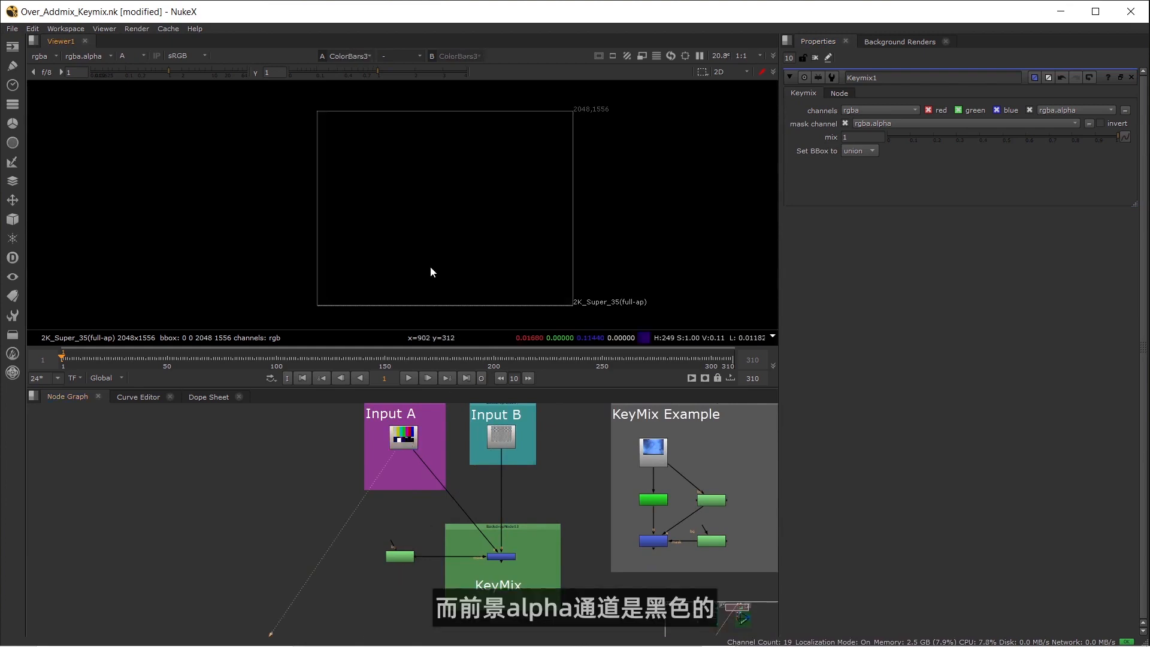
scroll(405, 567, up, 3)
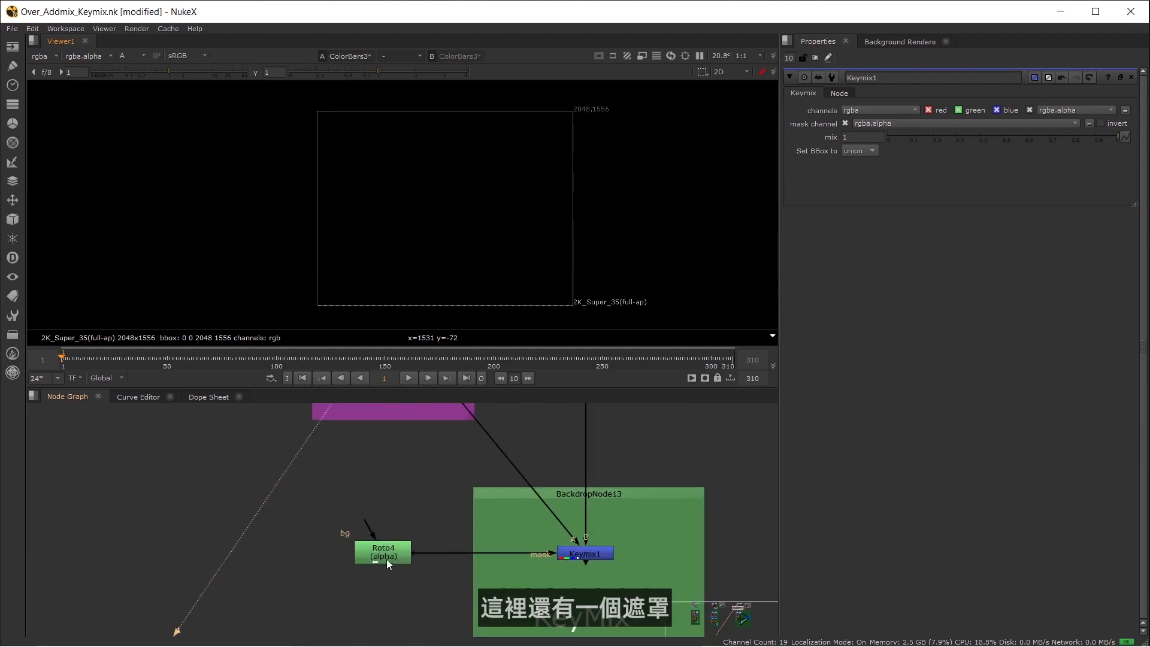
click(387, 555)
key(1)
View the Keymix1 composite in color and set its mix to 0.5
middle_drag(531, 541, 409, 538)
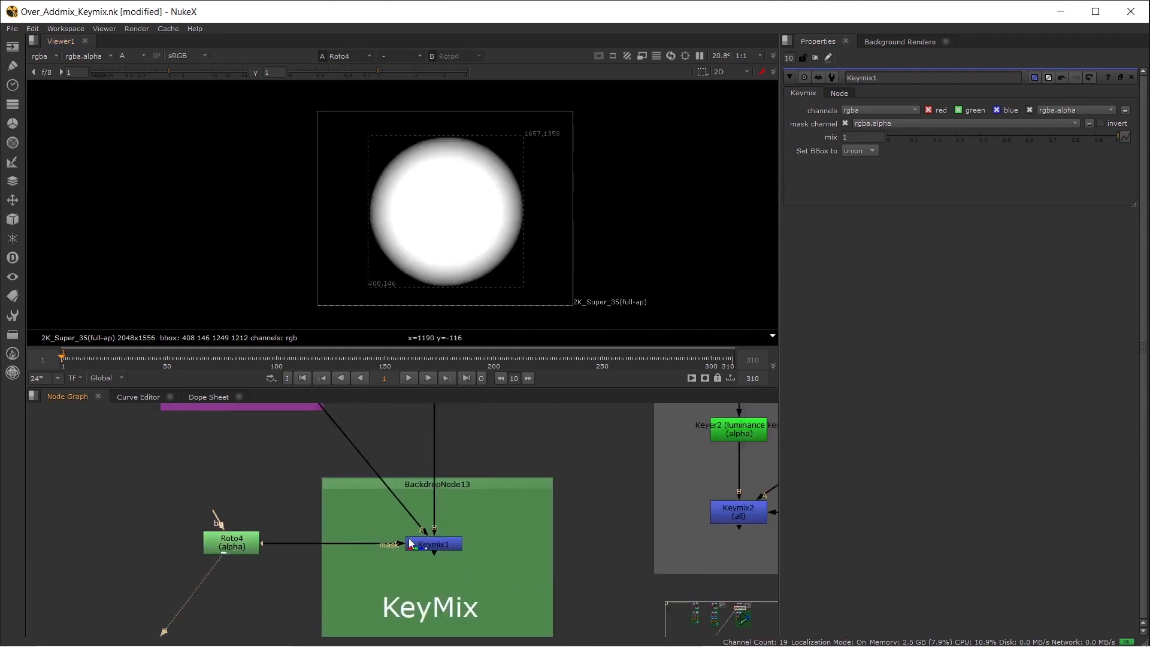
click(425, 544)
key(1)
key(a)
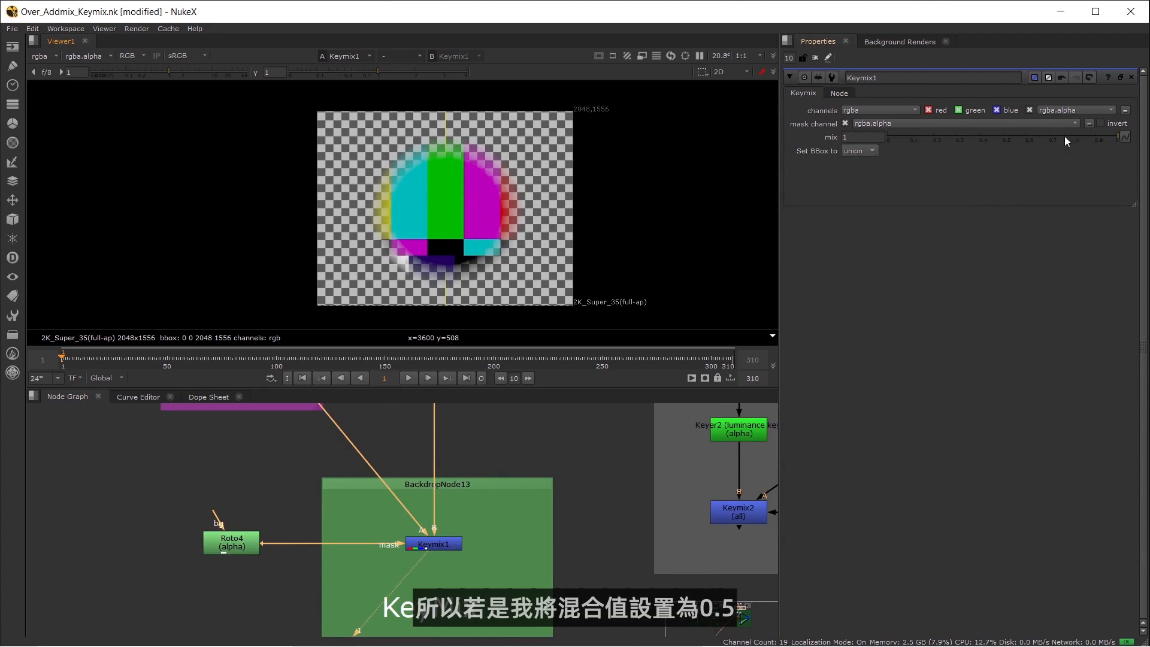
drag(1065, 135, 1003, 138)
click(522, 476)
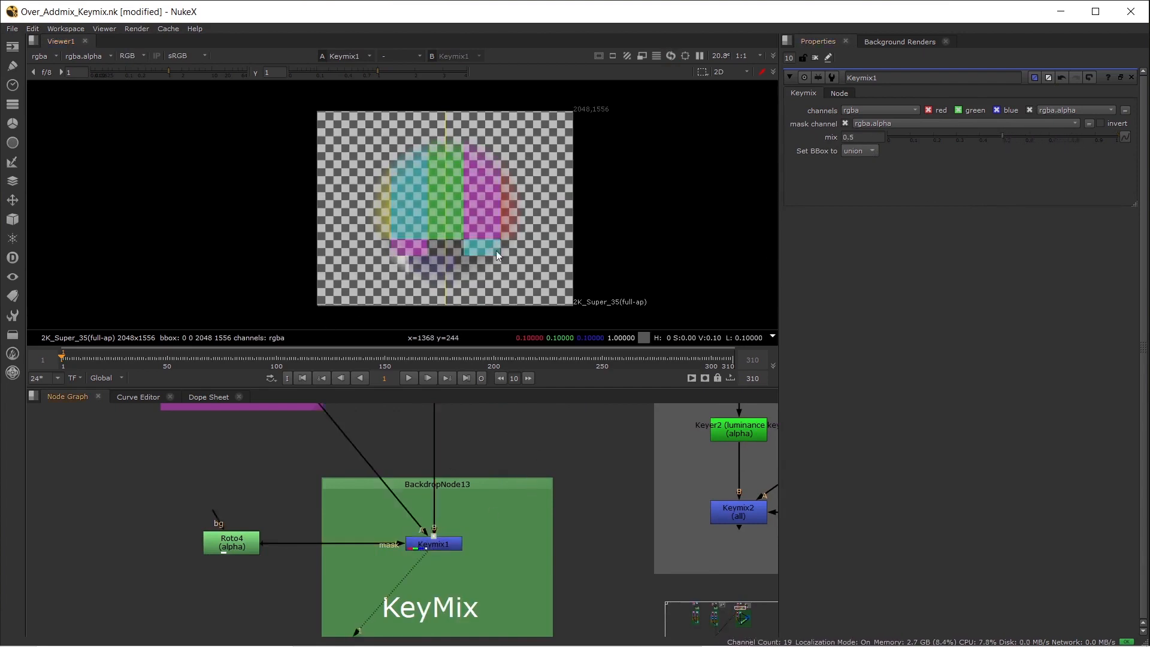
Examine the alpha channel of the half-mixed Keymix1 result and return the viewer to color
key(a)
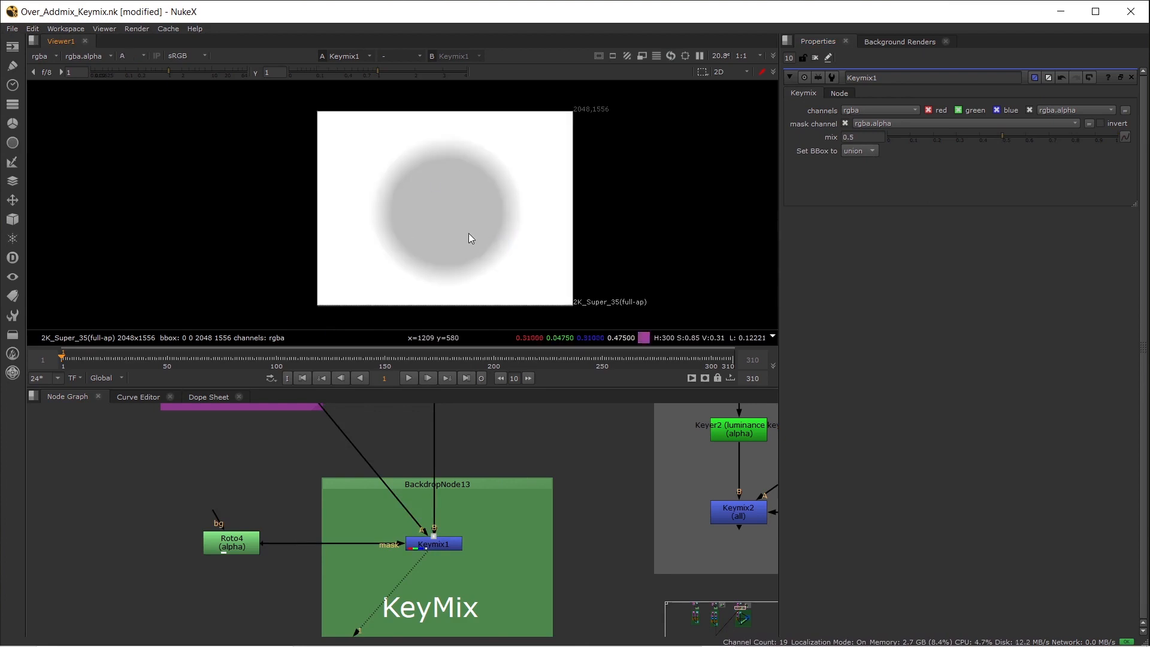
scroll(455, 228, up, 3)
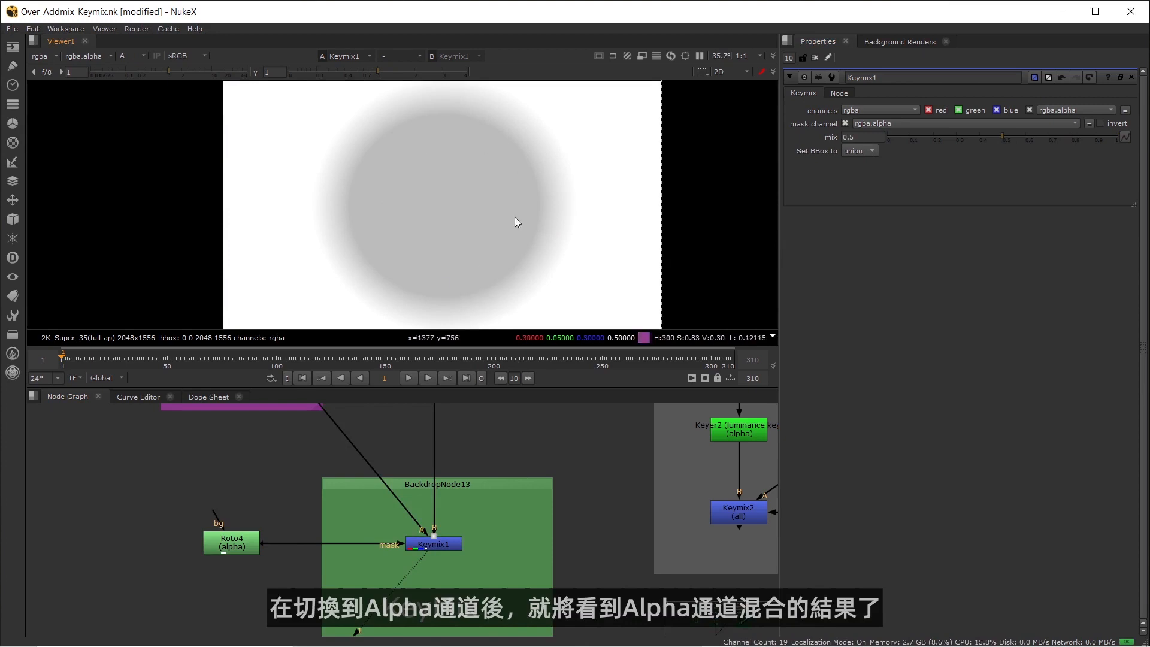
scroll(445, 232, down, 3)
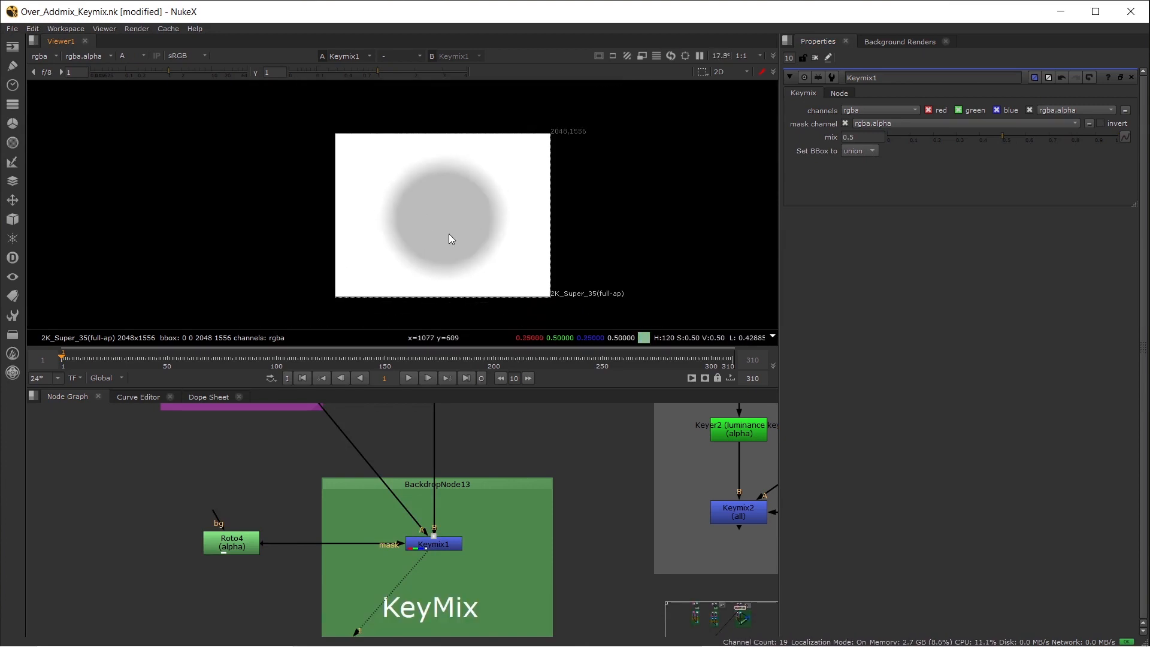
key(a)
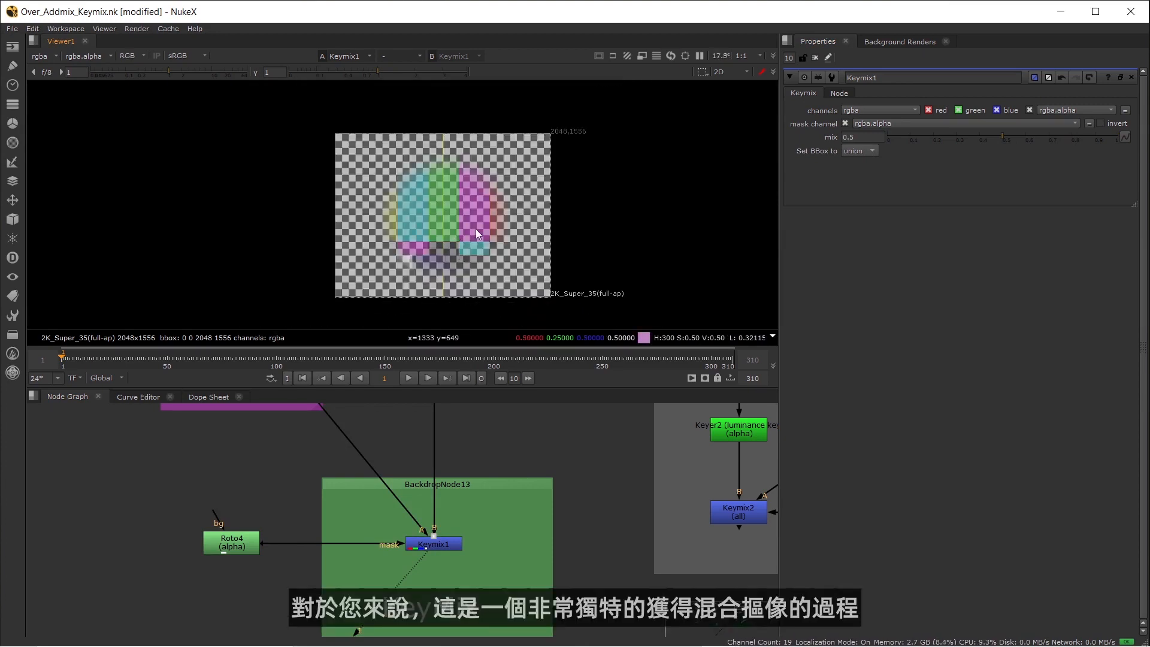
scroll(505, 527, down, 2)
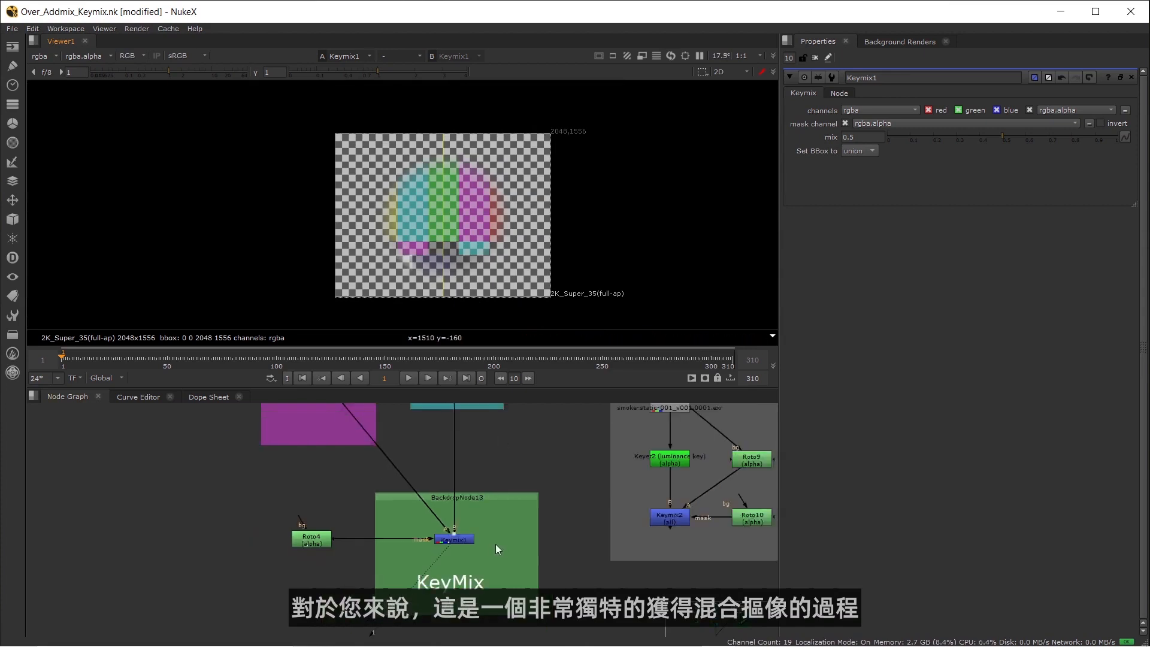
scroll(462, 538, up, 4)
scroll(467, 538, down, 1)
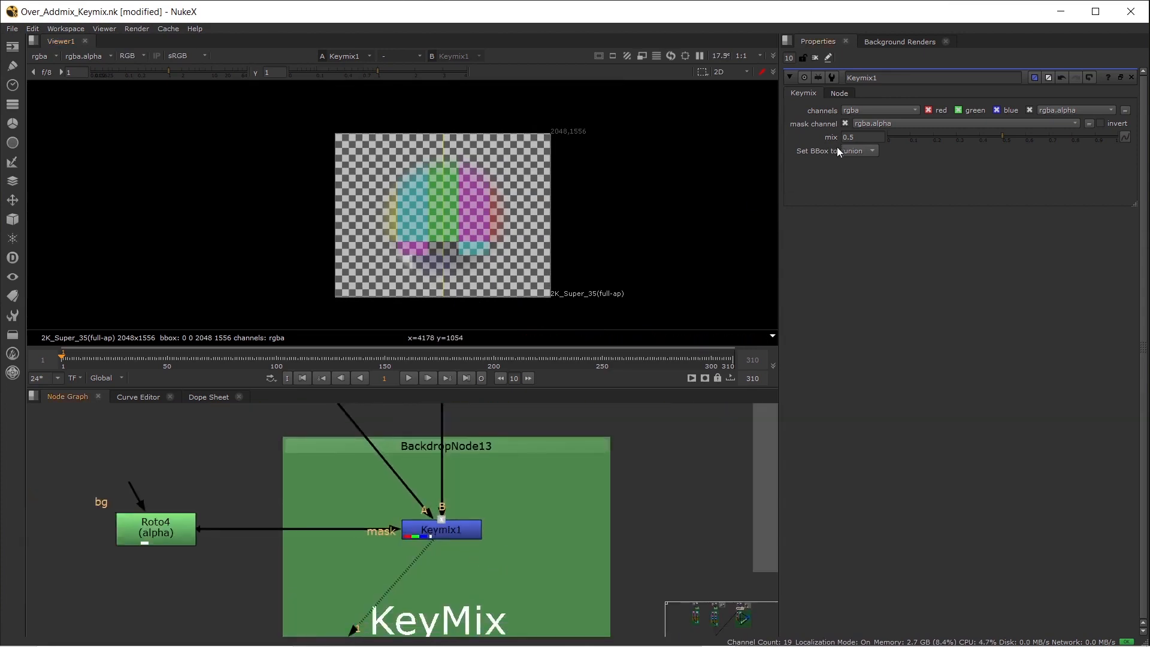
scroll(539, 463, down, 3)
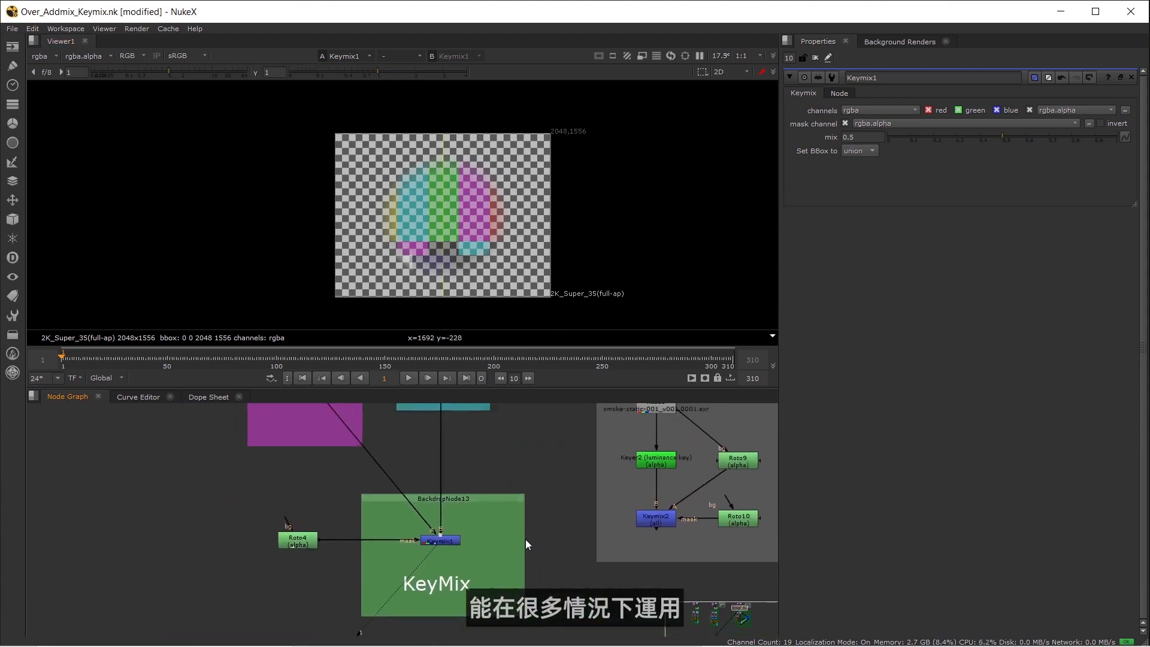
View the ColorBars4 node of Input A in the KeyMix - Breakdown group
middle_drag(526, 539, 510, 509)
middle_drag(496, 587, 519, 480)
middle_drag(518, 566, 532, 451)
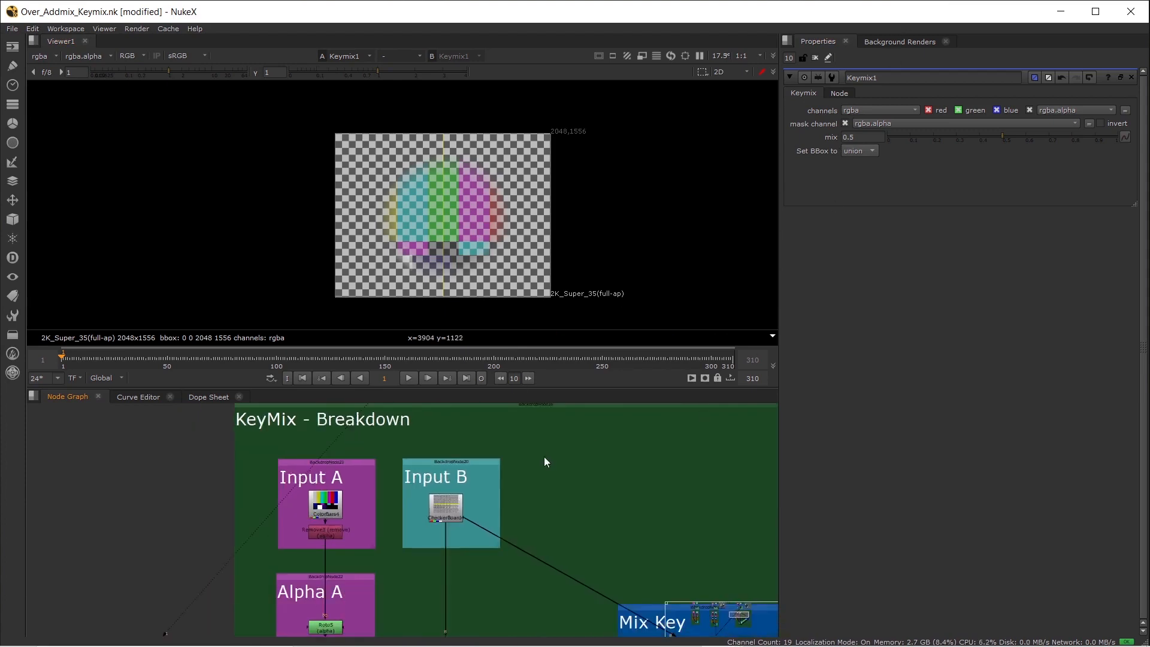
scroll(546, 490, down, 2)
middle_drag(527, 578, 448, 513)
click(399, 432)
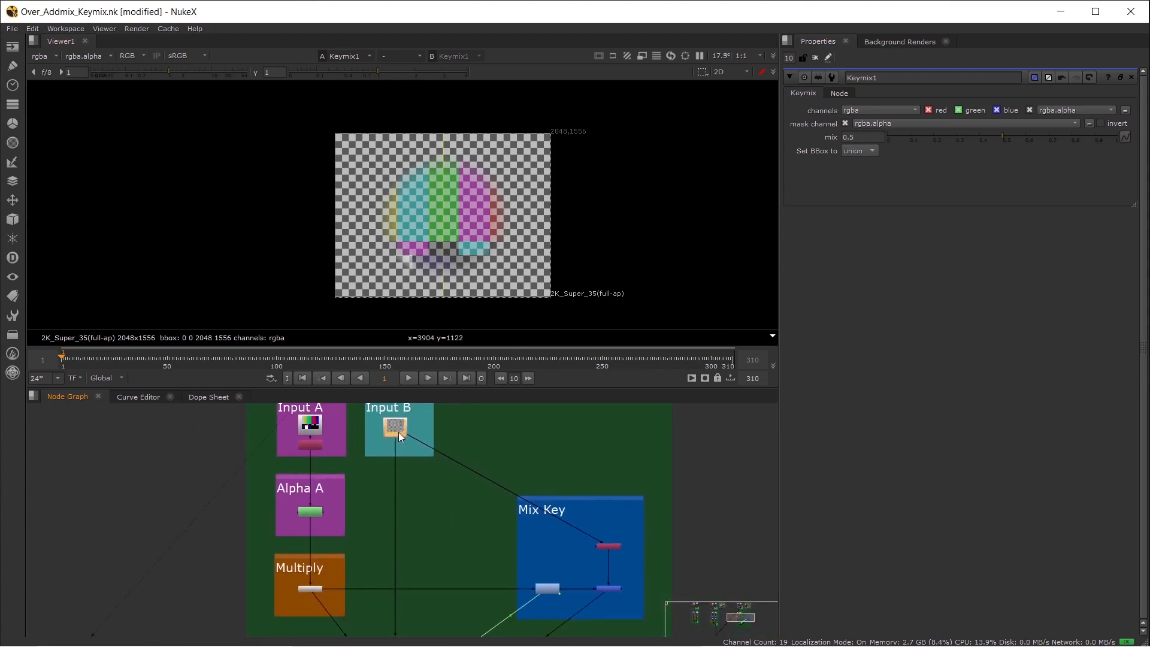
click(309, 426)
key(1)
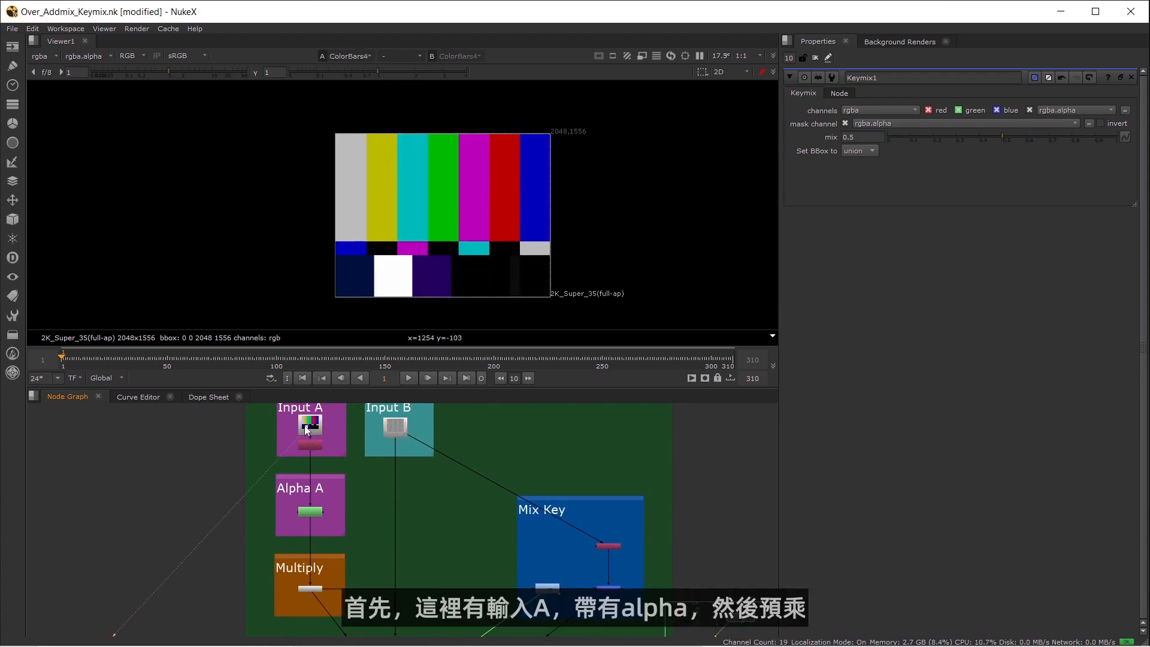
View the Roto5 node under Alpha A and the Premult3 node under Multiply in the KeyMix breakdown
scroll(351, 489, up, 2)
click(372, 527)
key(1)
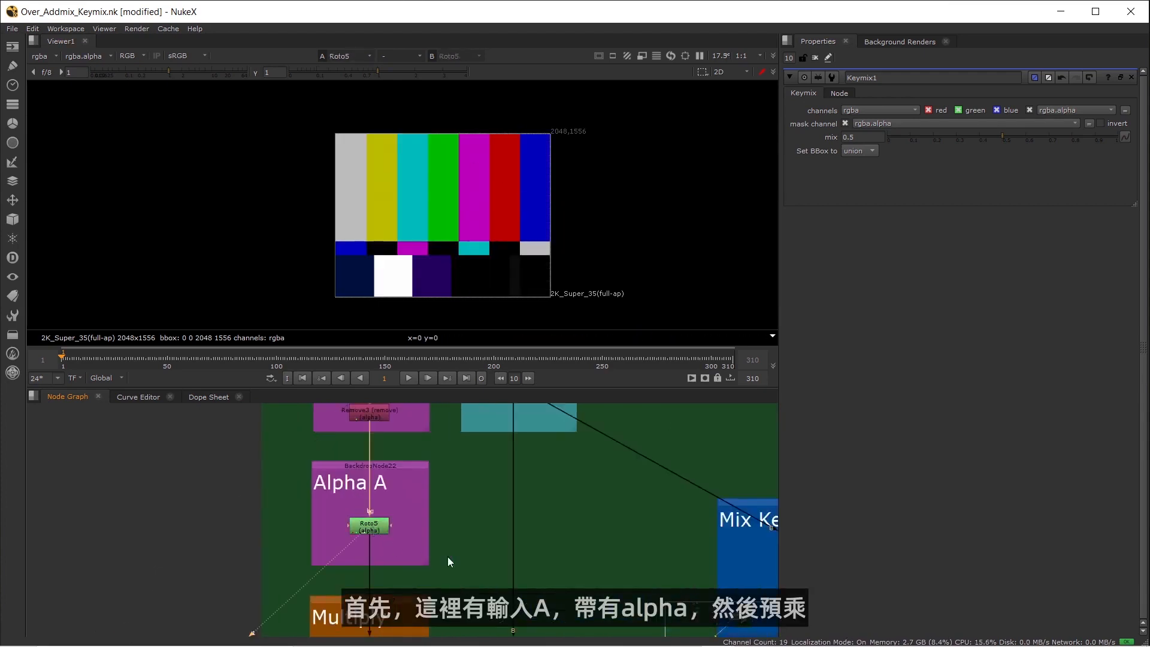
middle_drag(432, 632, 395, 508)
click(339, 528)
key(1)
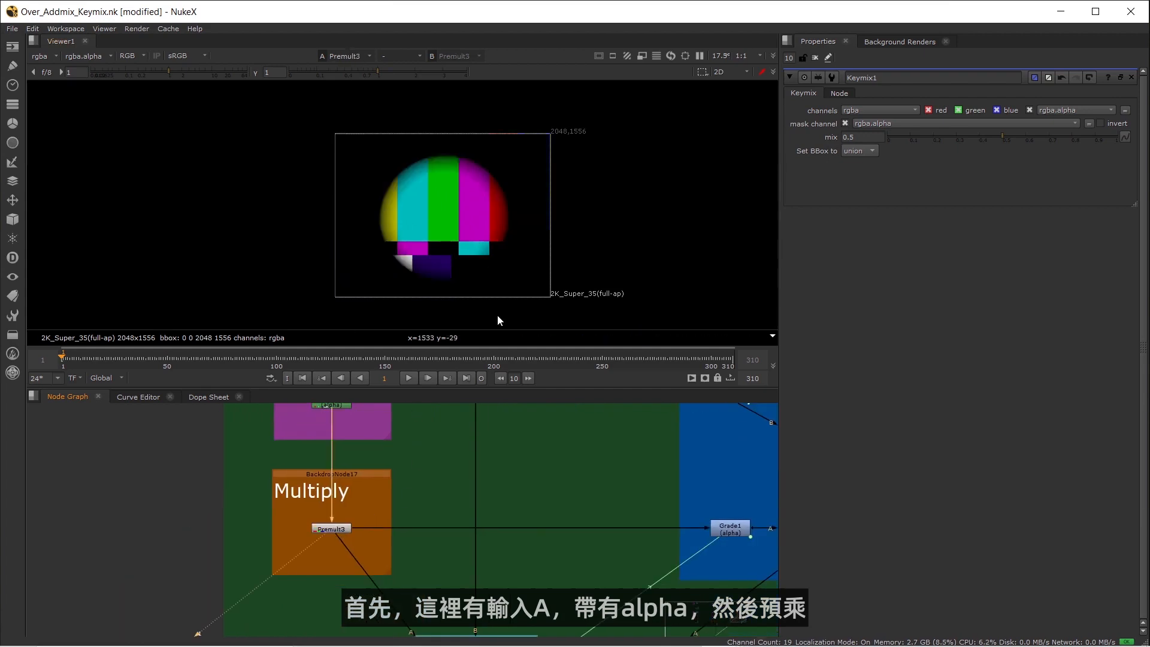
View the breakdown's Input B checkerboard and the Merge3 (over) result in the Add (Over) group
scroll(438, 527, down, 4)
key(1)
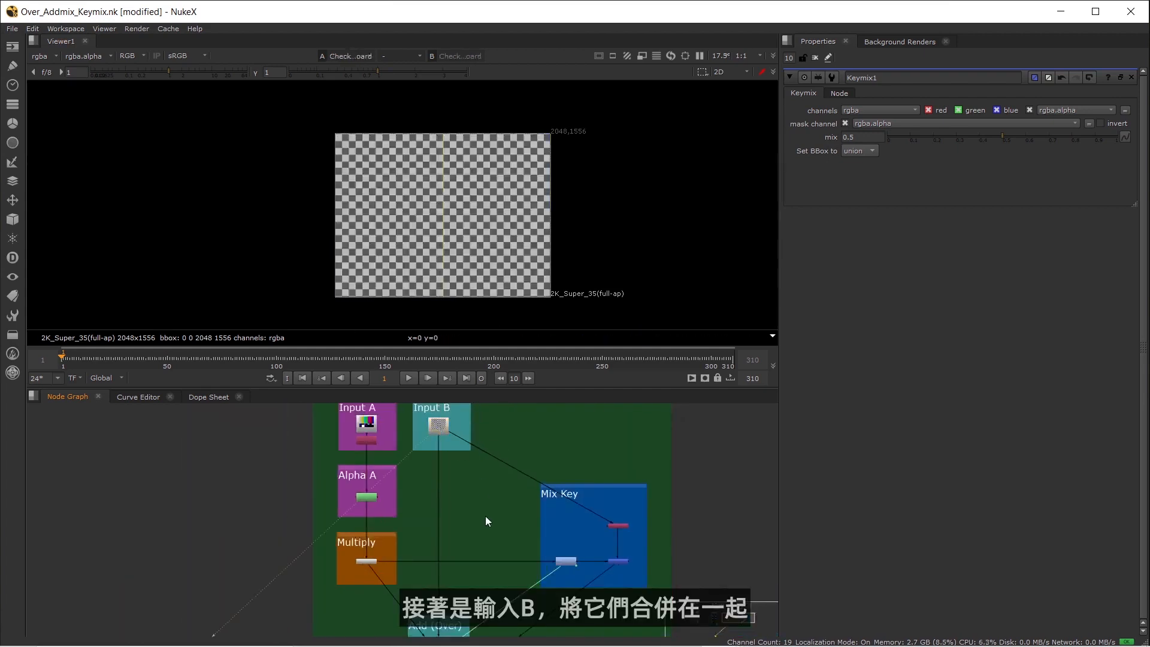
middle_drag(464, 605, 504, 449)
scroll(490, 495, up, 5)
click(480, 501)
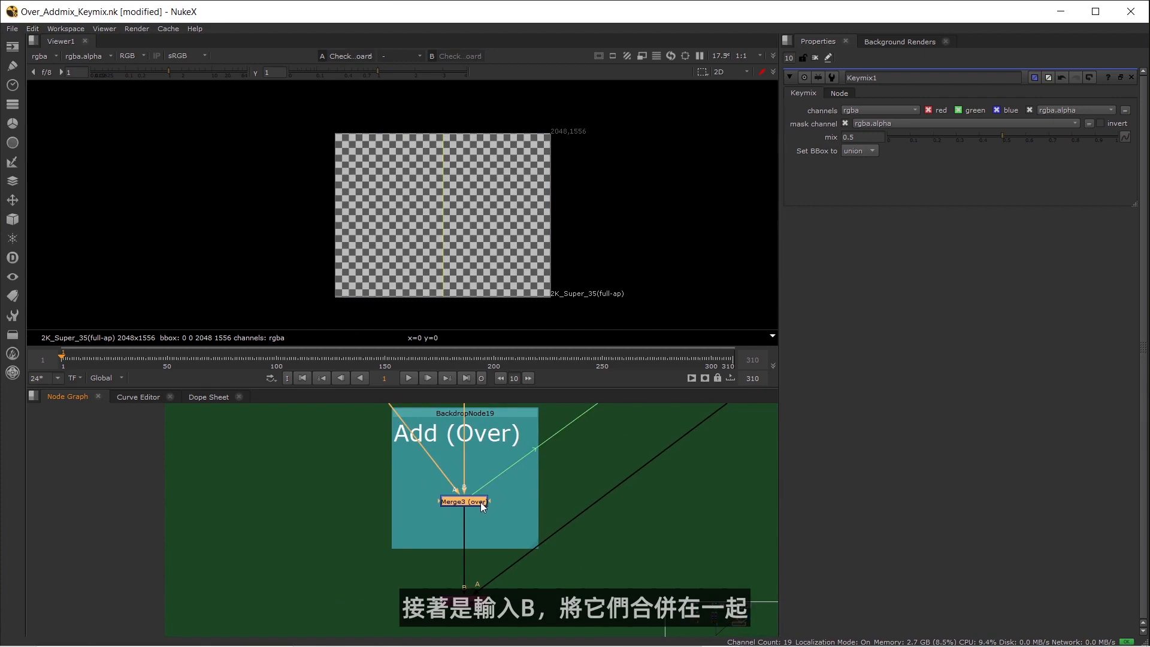
key(1)
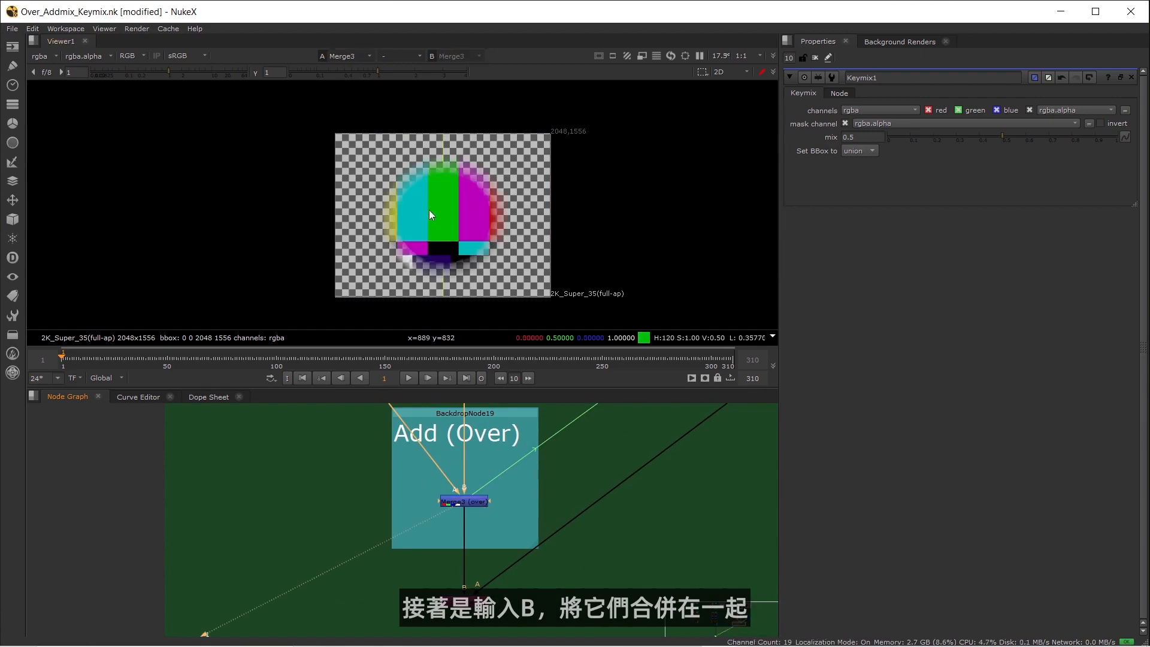
scroll(469, 499, down, 2)
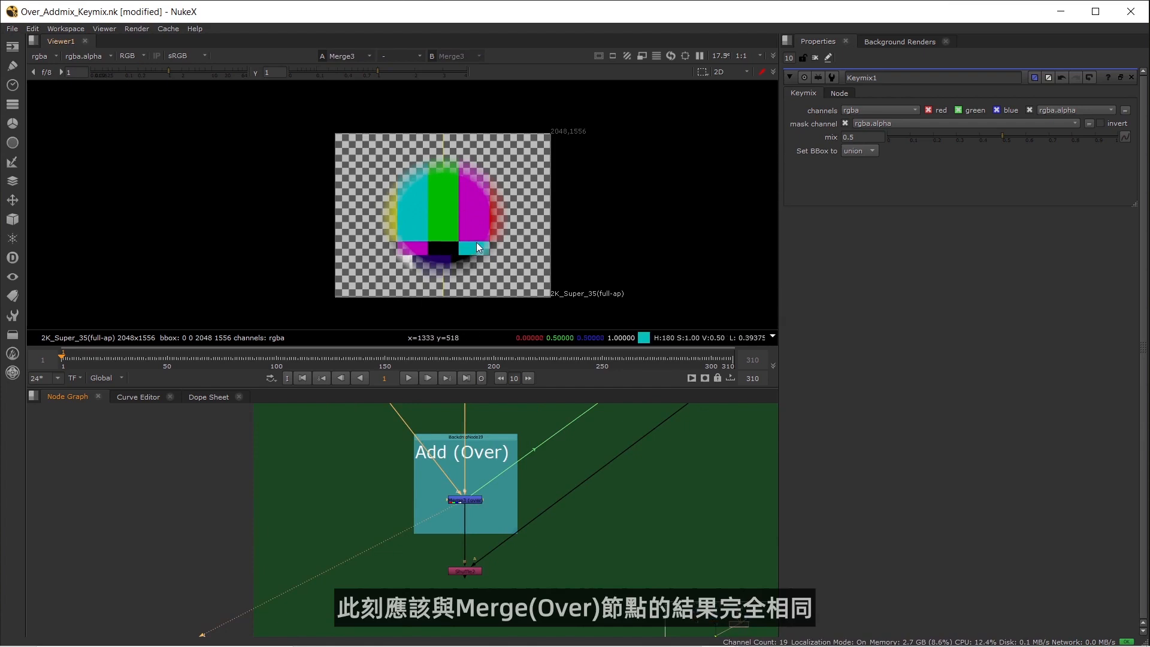
scroll(322, 516, down, 4)
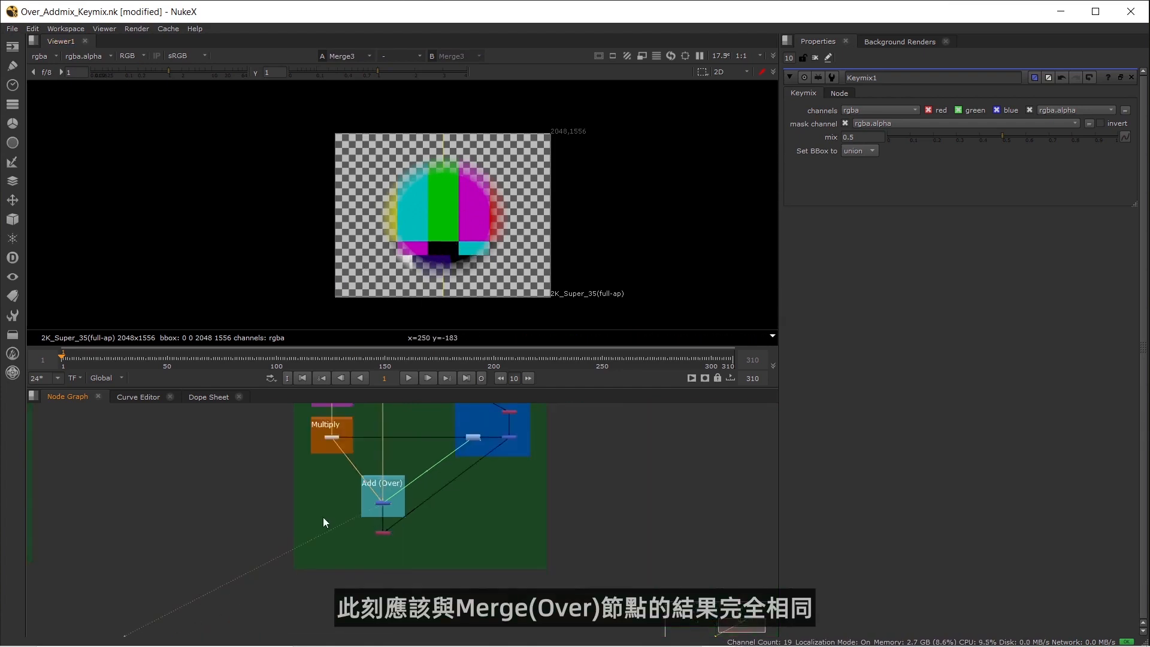
middle_drag(149, 444, 277, 544)
middle_drag(218, 478, 336, 575)
middle_drag(336, 530, 242, 442)
View the red node fed by Input B and the Multiply node below it in the Mix Key group
middle_drag(530, 577, 391, 560)
scroll(455, 508, up, 5)
scroll(454, 508, down, 1)
middle_drag(412, 507, 457, 478)
scroll(393, 508, down, 2)
scroll(404, 490, up, 3)
click(506, 453)
key(1)
click(502, 512)
key(1)
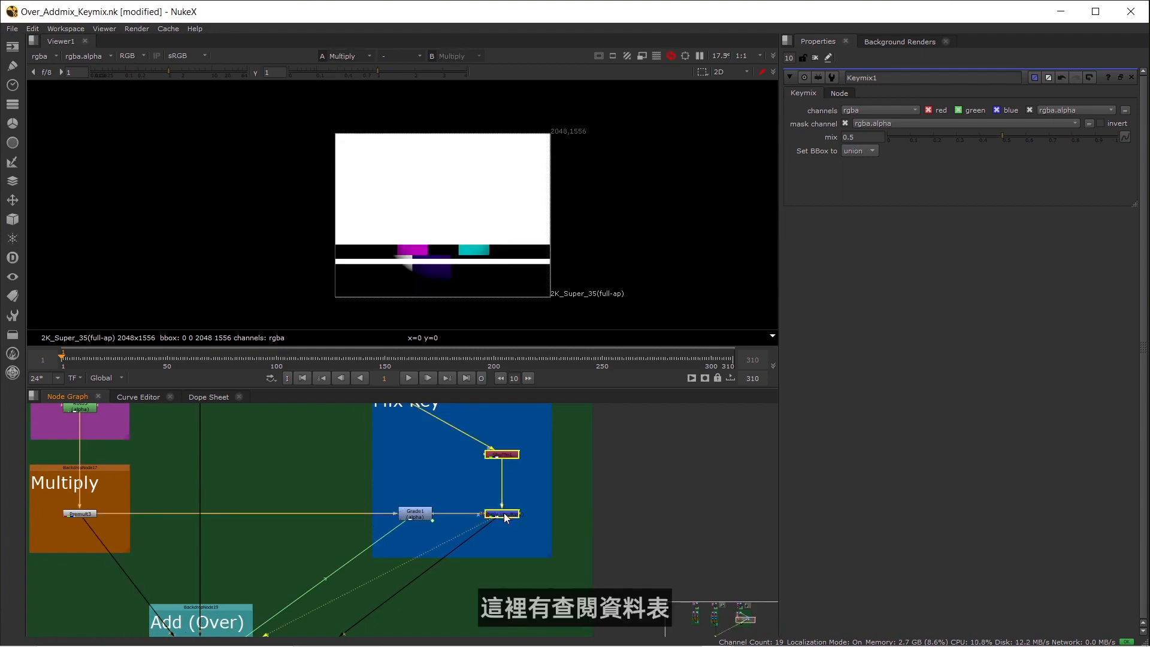
View the Grade1 (alpha) node in the Mix Key group of the KeyMix breakdown
click(416, 513)
key(1)
click(319, 490)
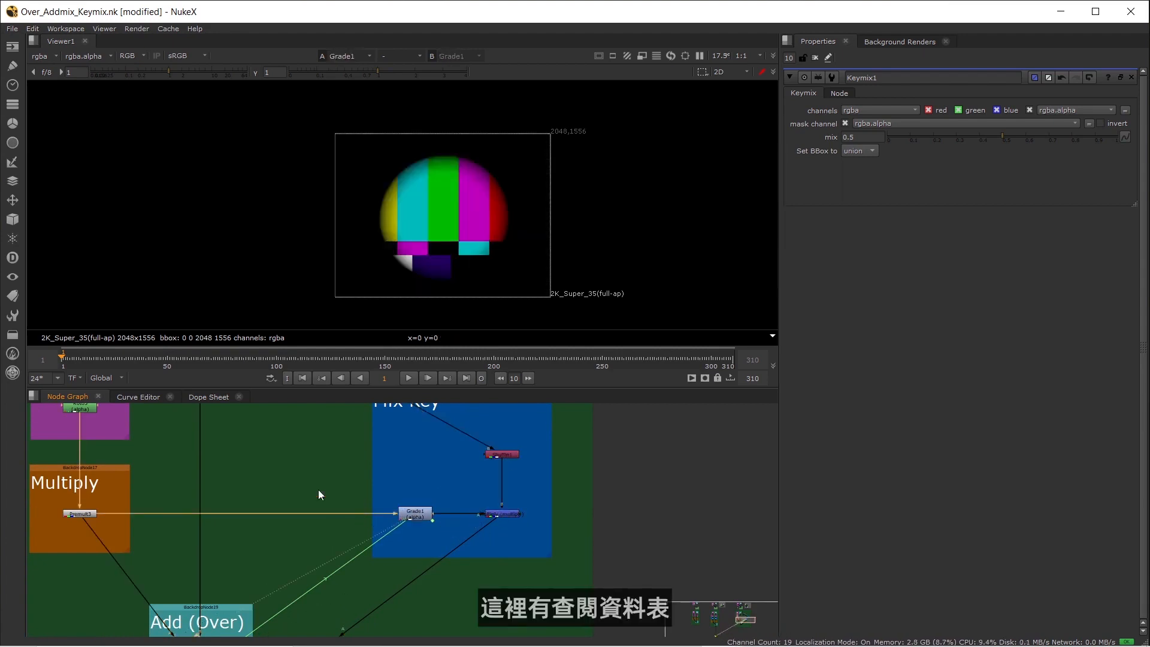
middle_drag(318, 490, 447, 487)
scroll(491, 502, up, 4)
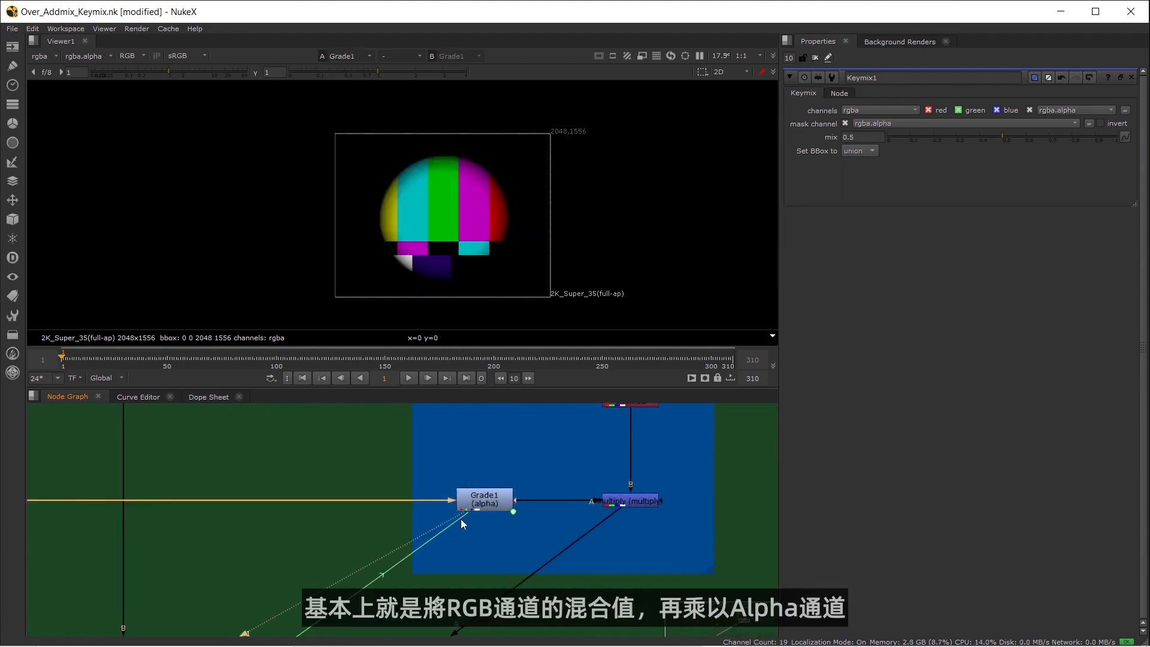
Open the properties of the Merge3 (over) node in the Add (Over) group
middle_drag(248, 583, 460, 420)
double_click(343, 595)
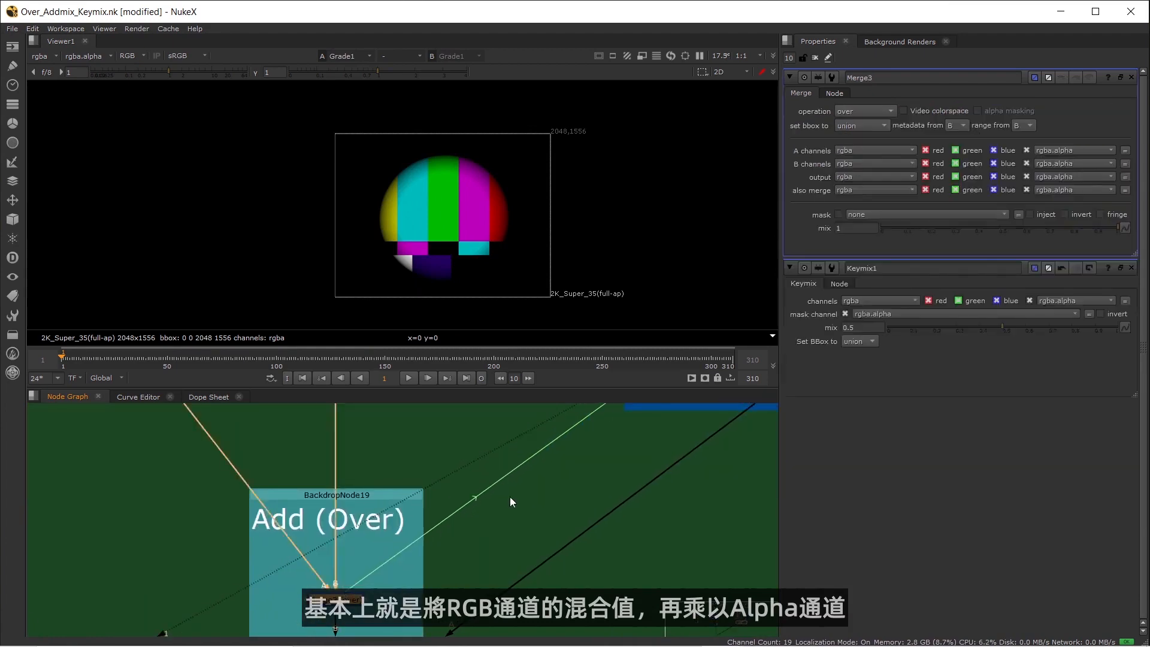
middle_drag(607, 442, 335, 579)
middle_drag(434, 501, 317, 501)
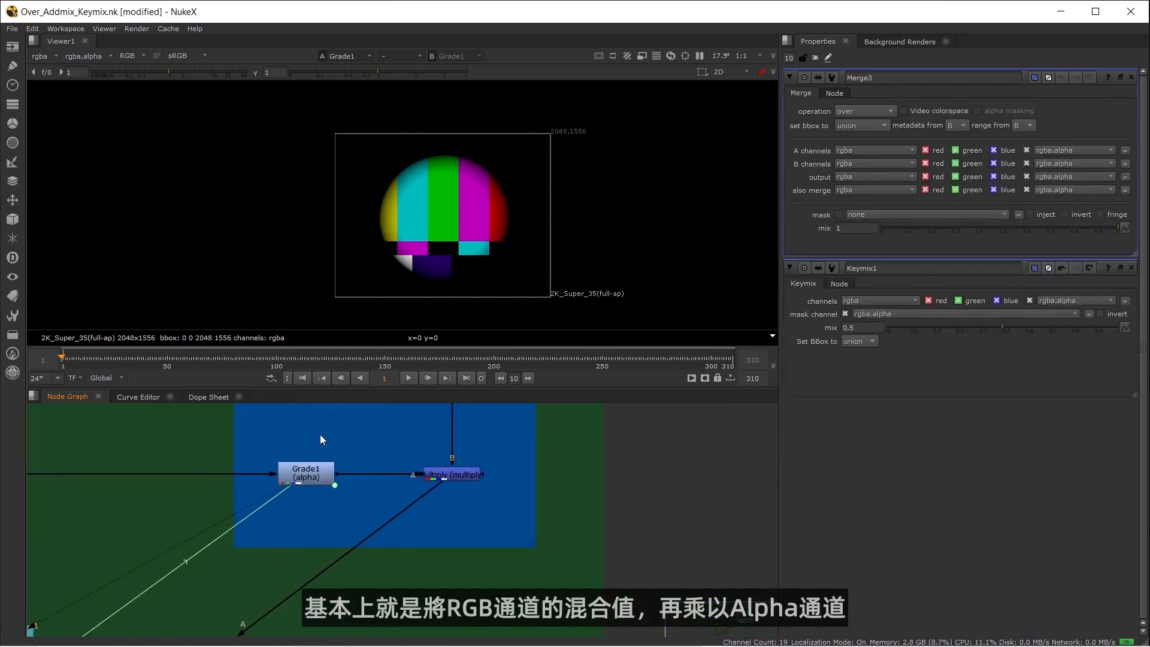
View the alpha channel of the Multiply node in the Mix Key group
click(459, 477)
key(1)
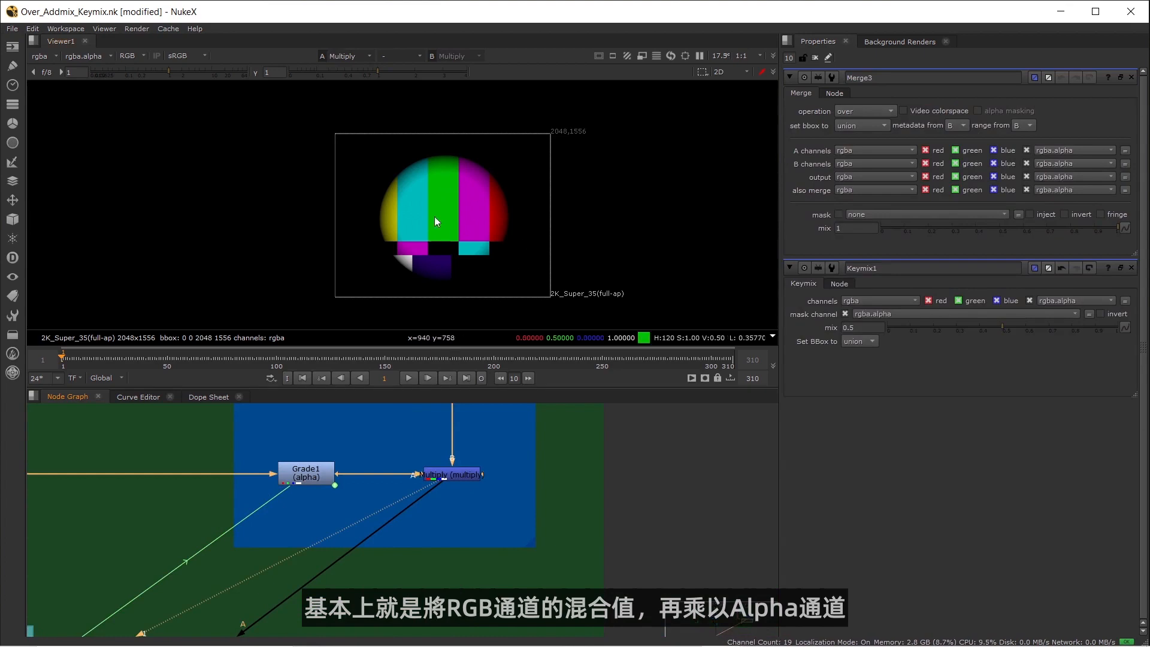
key(a)
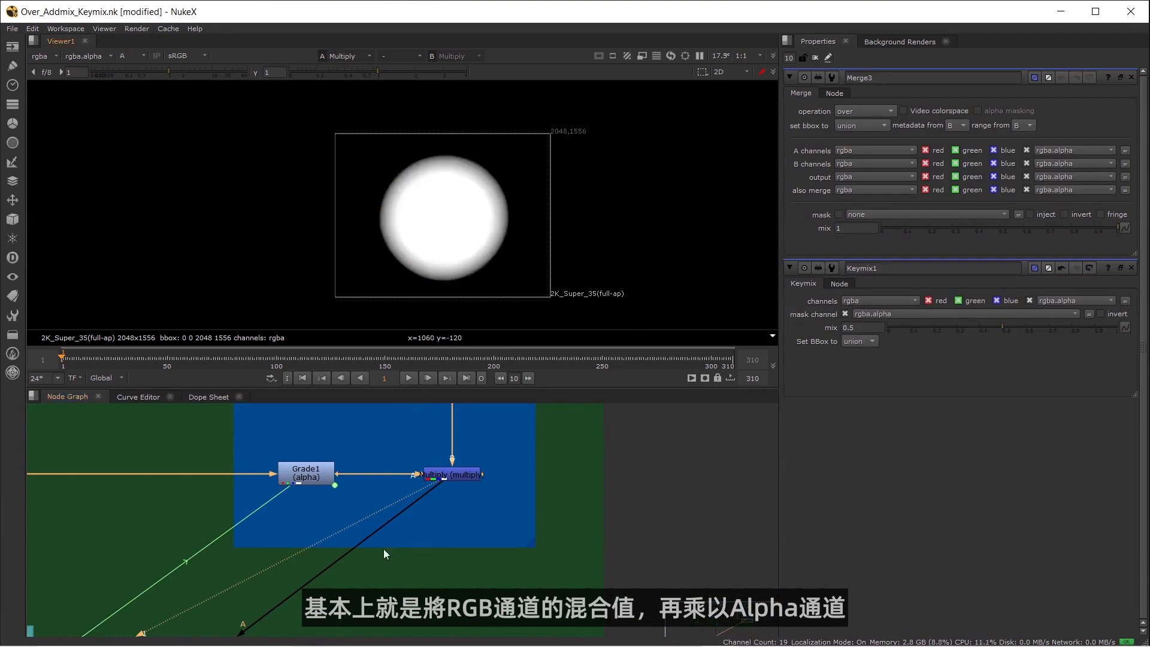
Set the mix of the Merge3 (over) node in the Add (Over) group to 0.5
scroll(383, 549, down, 5)
middle_drag(209, 632, 384, 519)
scroll(384, 519, up, 5)
double_click(380, 499)
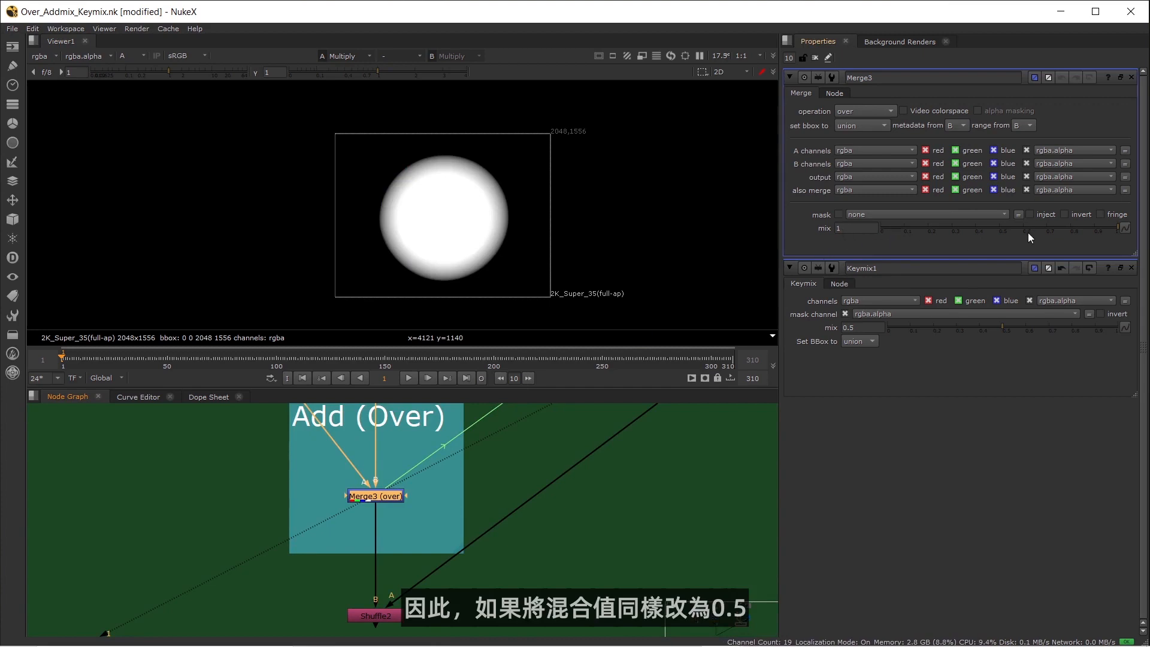
click(1000, 228)
drag(1000, 228, 999, 227)
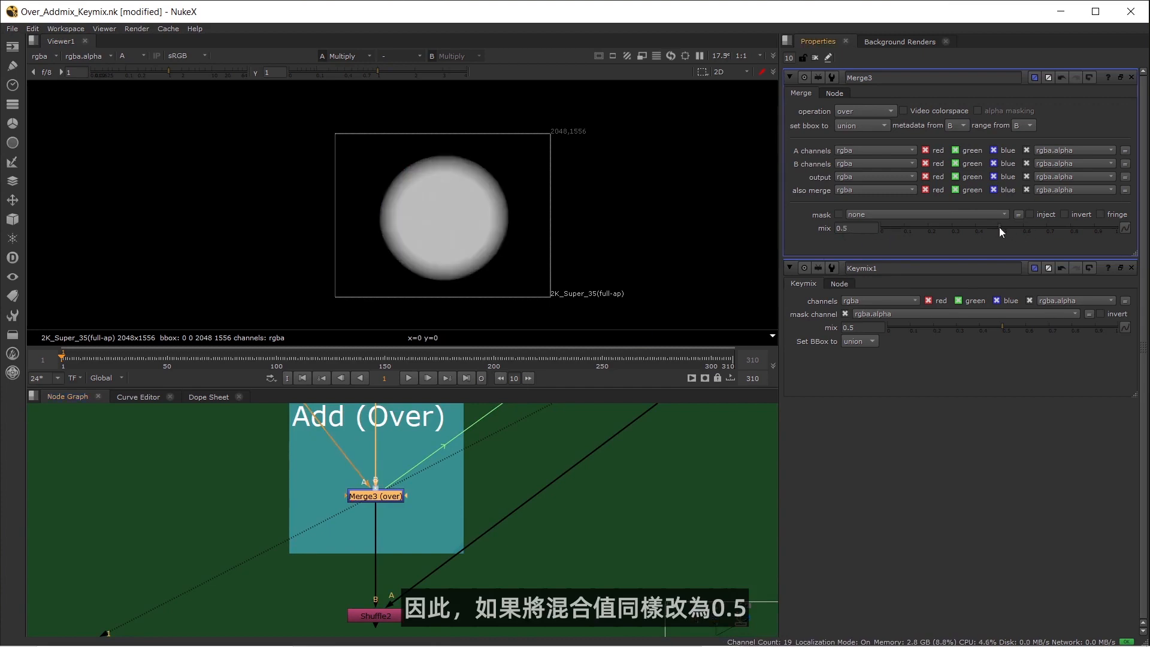
View the Shuffle2 node at the end of the KeyMix breakdown in alpha and in full color
click(569, 498)
scroll(560, 489, down, 5)
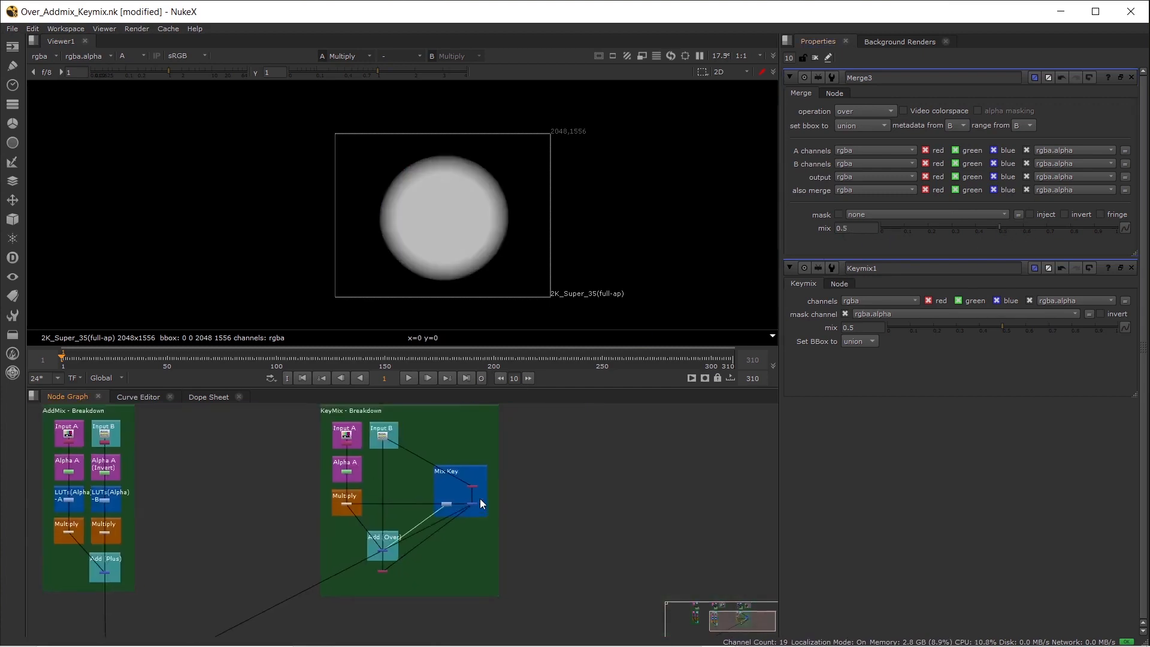
scroll(479, 499, up, 5)
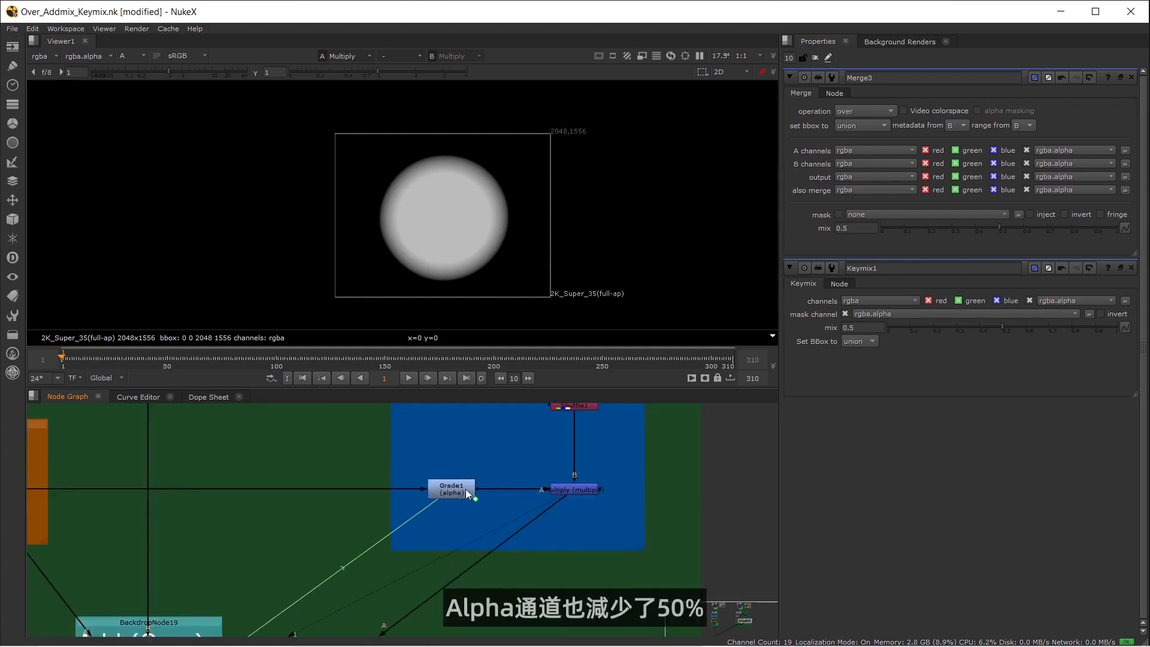
middle_drag(424, 567, 521, 435)
middle_drag(352, 614, 448, 449)
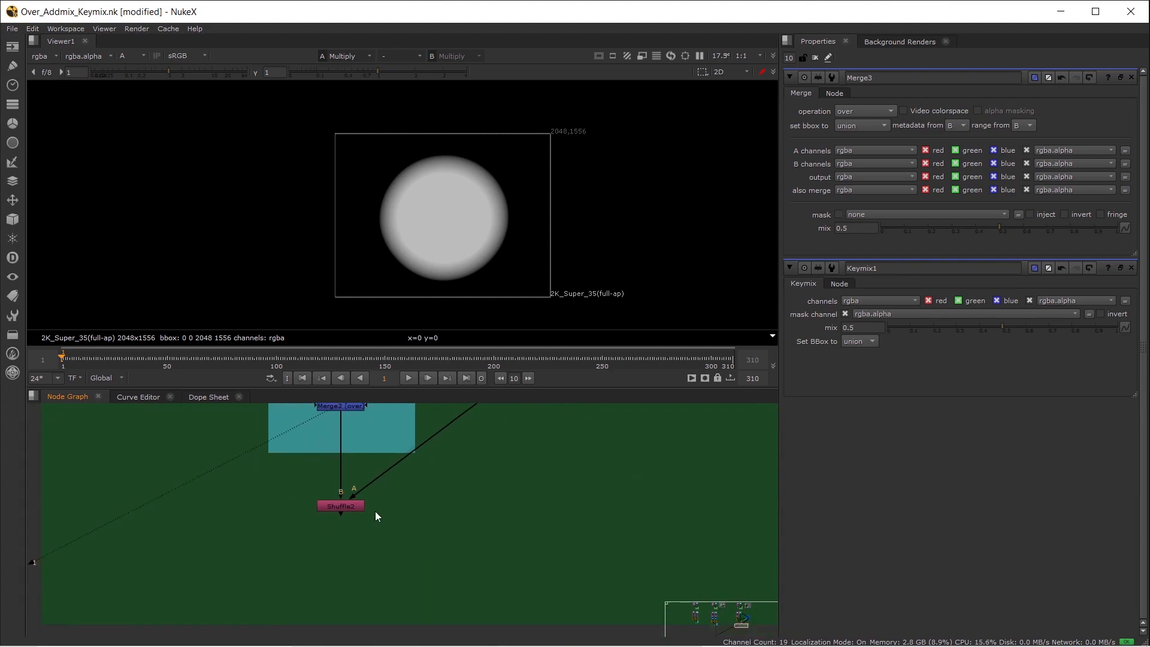
click(352, 508)
key(1)
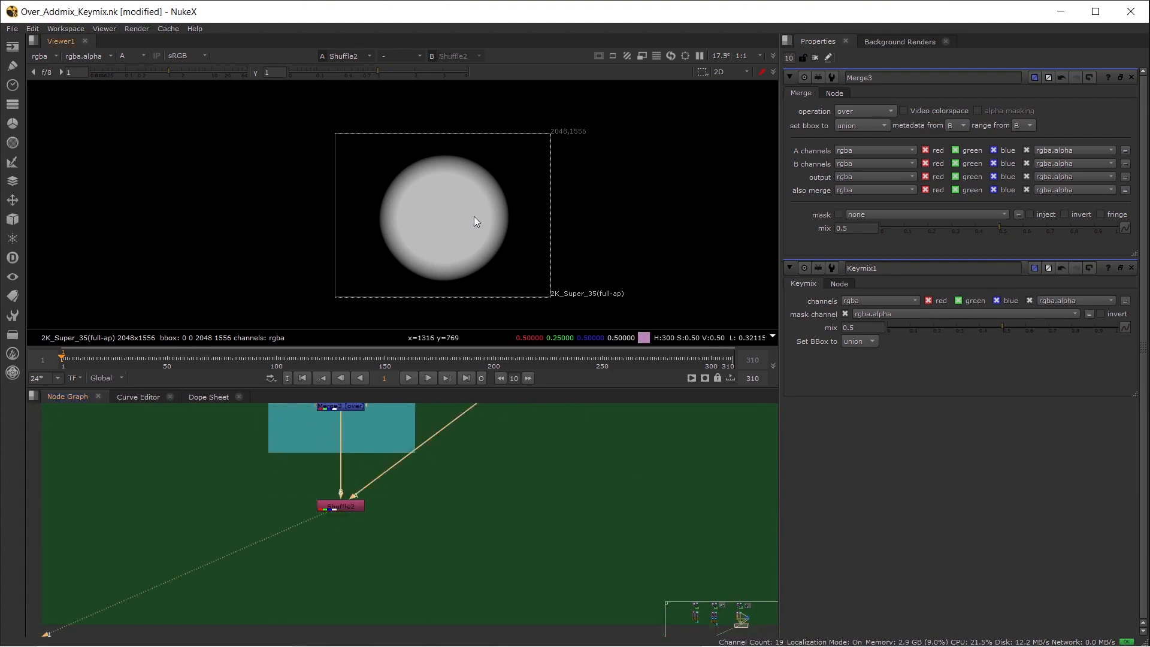
key(a)
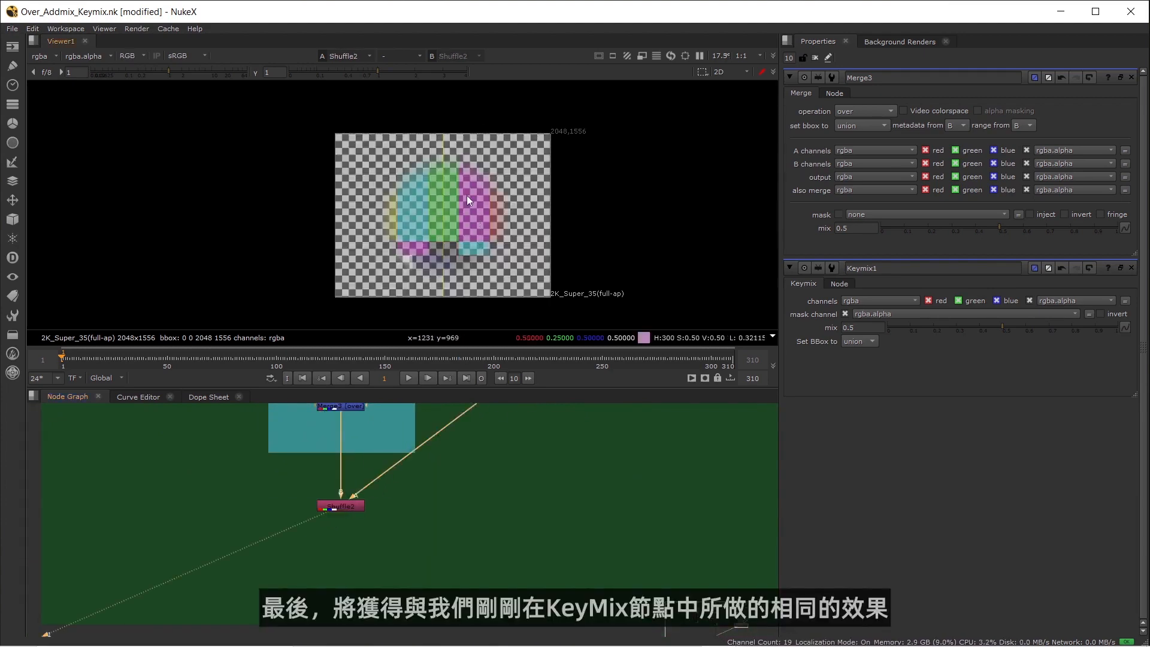
View the Keymix1 node in the KeyMix group to compare it with the breakdown's output
scroll(444, 488, down, 7)
middle_drag(447, 462, 422, 563)
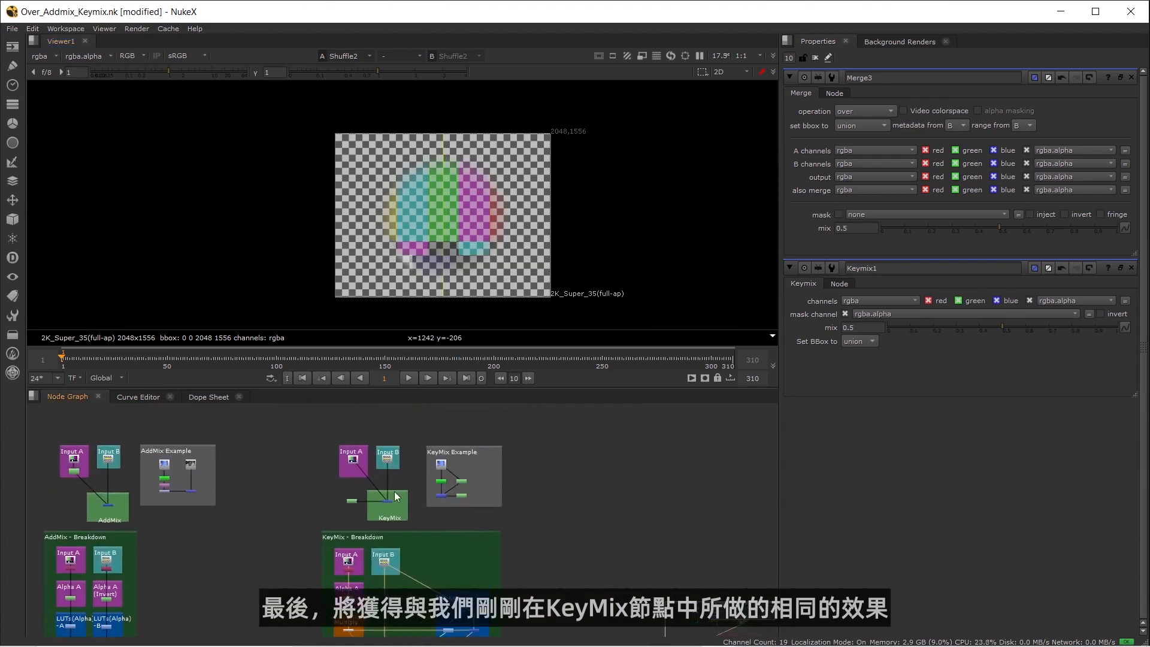
scroll(396, 497, up, 5)
click(415, 523)
key(1)
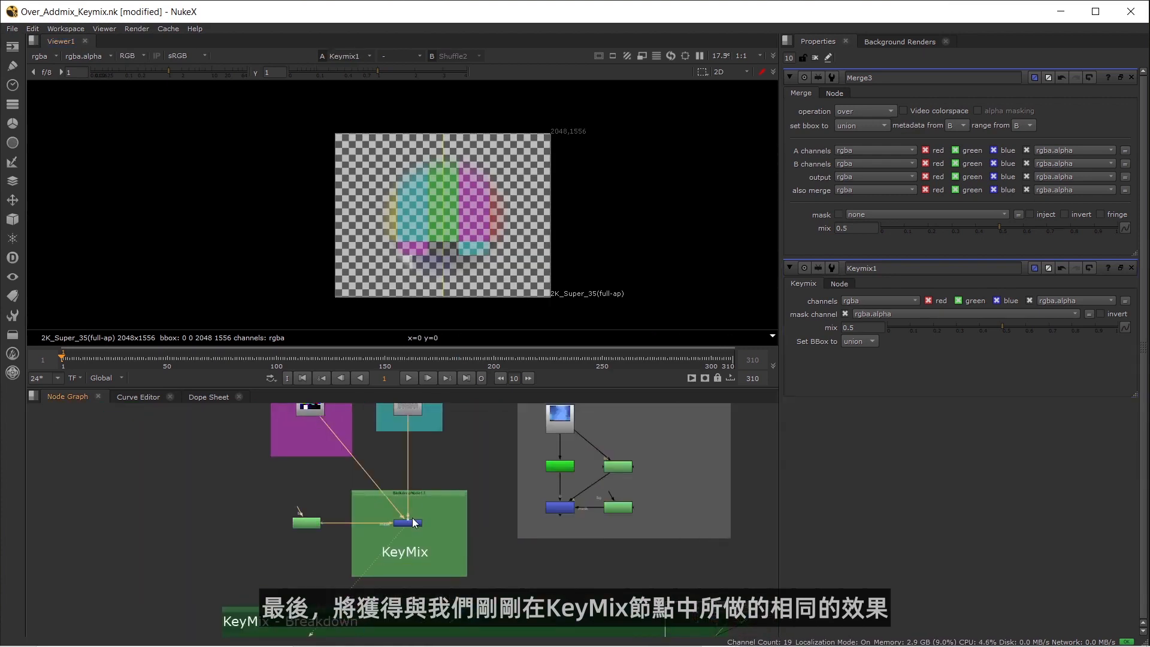
scroll(415, 525, up, 4)
click(412, 526)
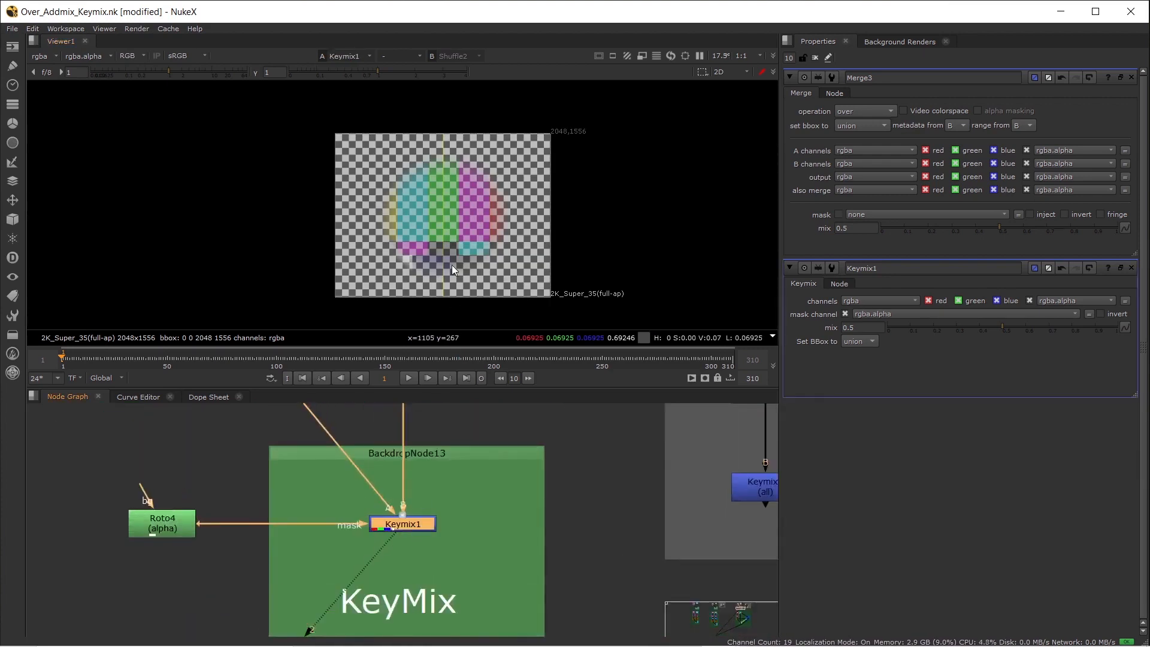
View the Keyer2 luminance key of the smoke in the KeyMix Example, including its alpha channel
scroll(441, 491, down, 1)
scroll(441, 490, down, 5)
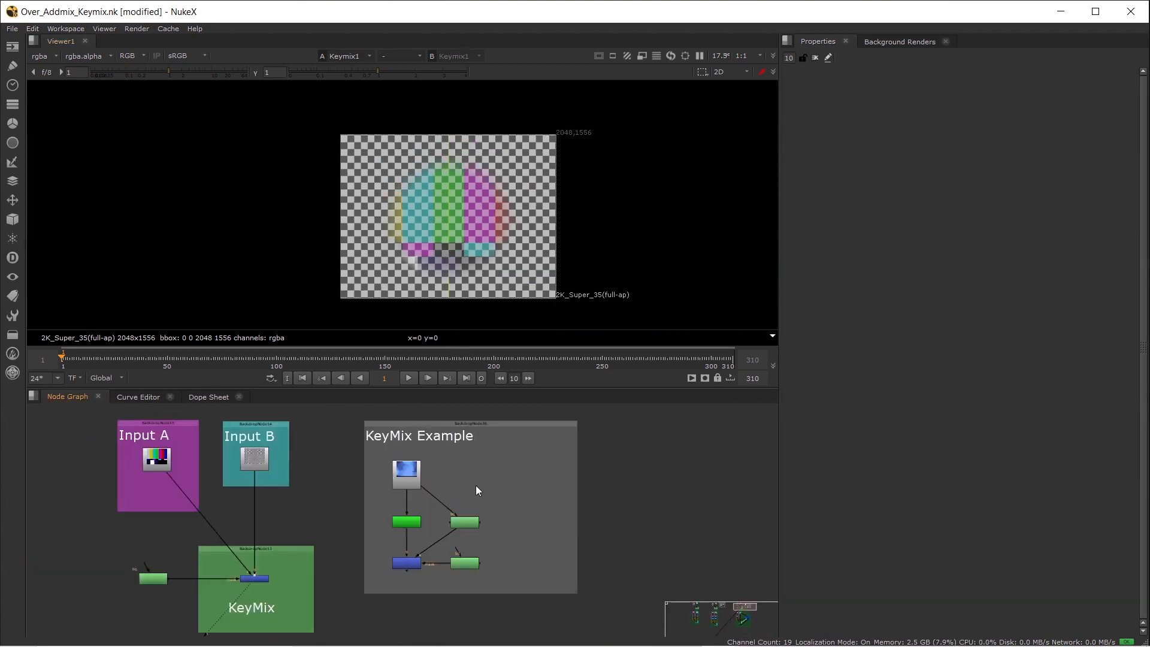
scroll(482, 482, up, 3)
mouse_move(494, 473)
middle_down()
mouse_move(505, 486)
mouse_move(483, 470)
middle_up()
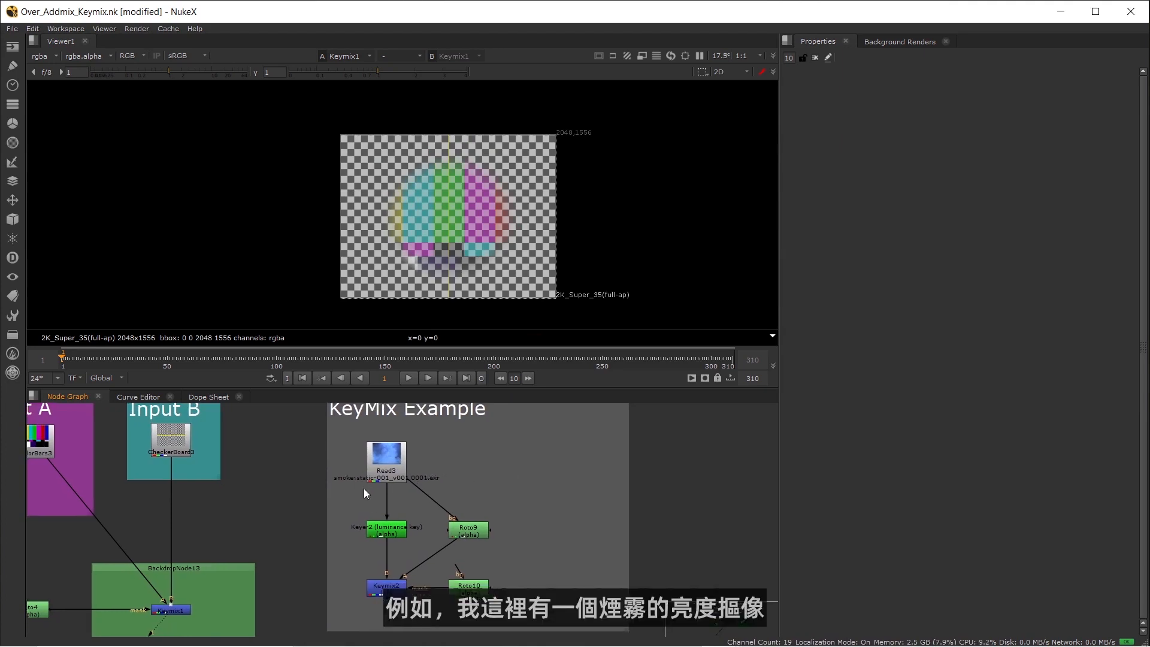
scroll(383, 521, up, 5)
click(385, 545)
key(1)
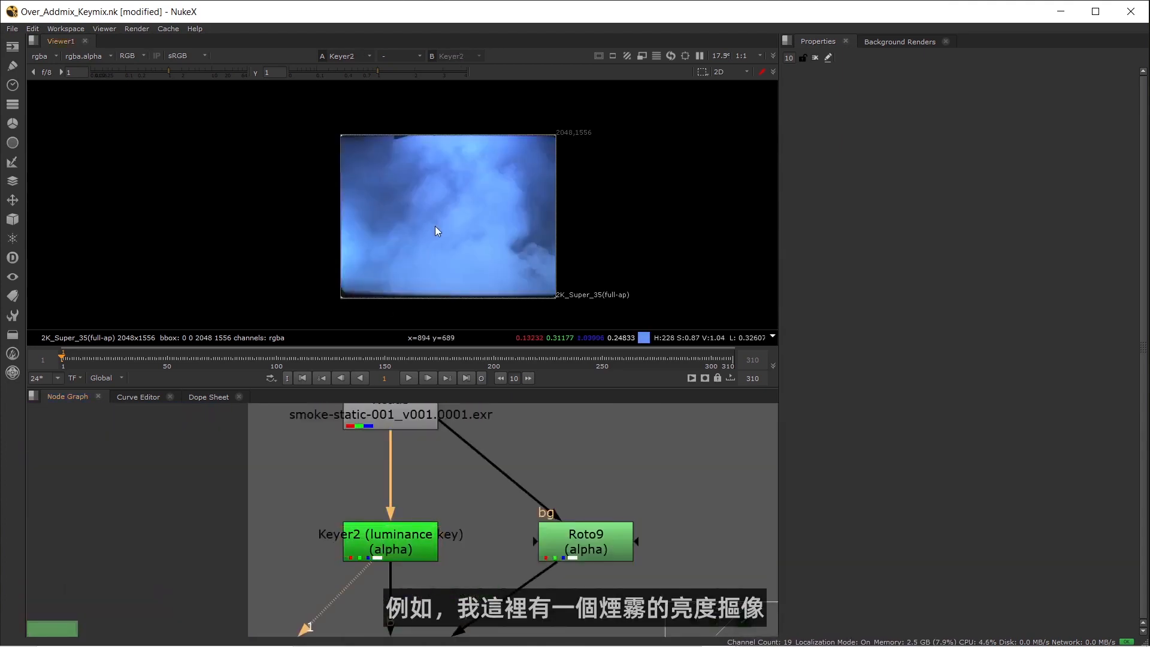
key(a)
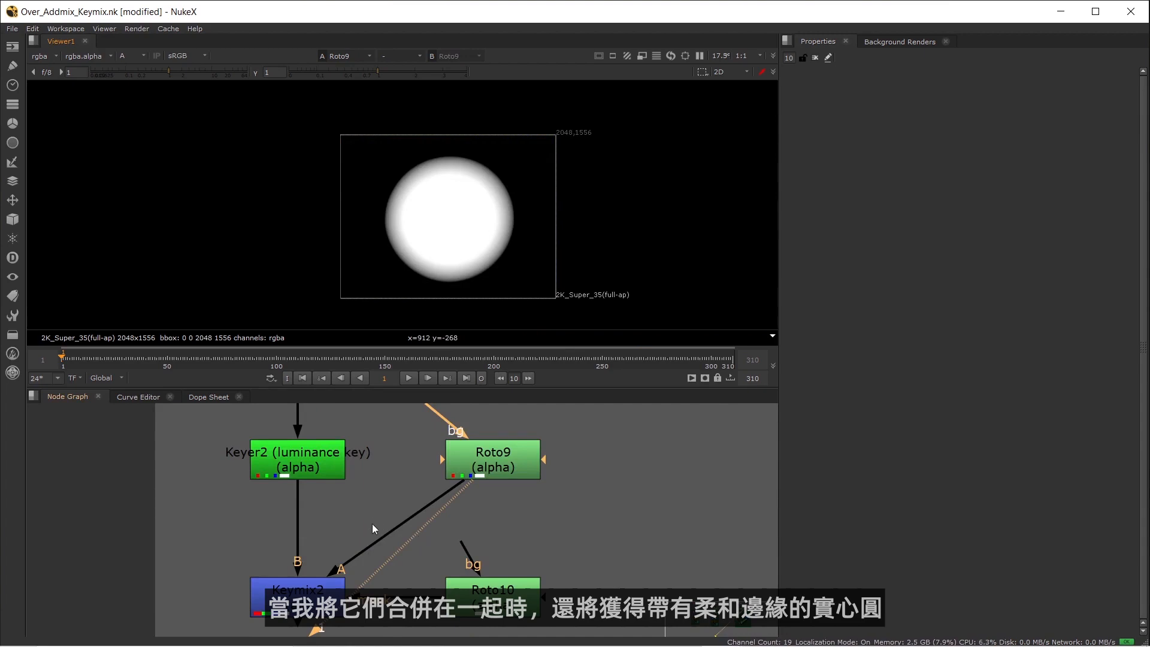
View the alpha result of the Keymix2 node in the KeyMix Example
middle_drag(372, 523, 390, 483)
click(329, 556)
key(1)
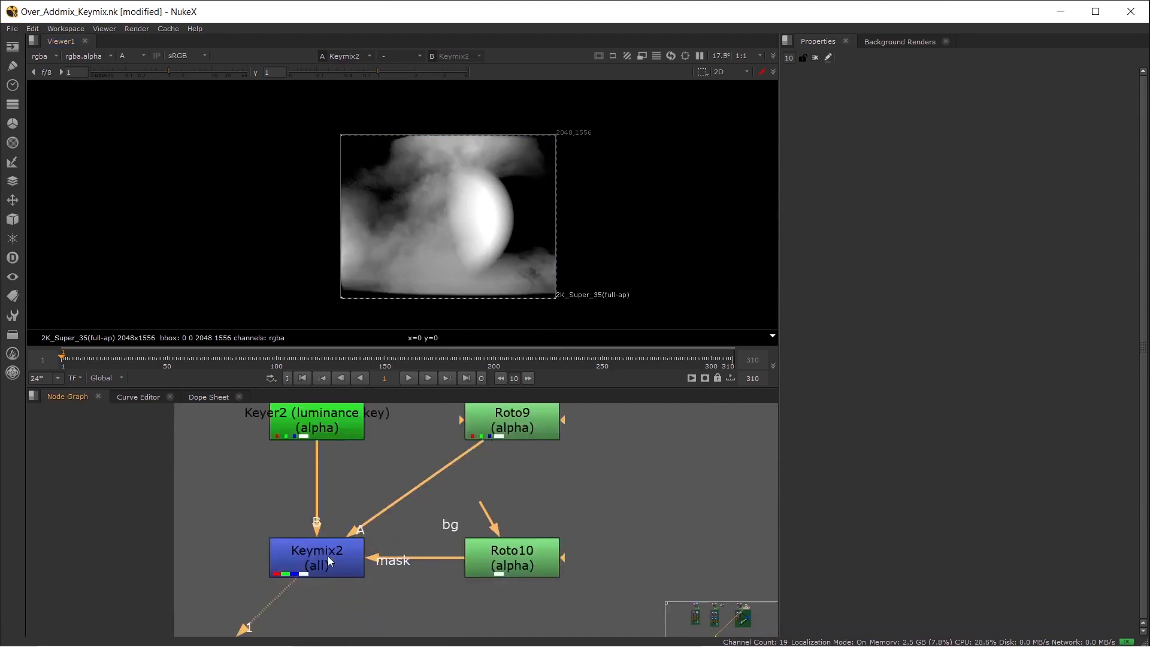
middle_drag(372, 530, 386, 518)
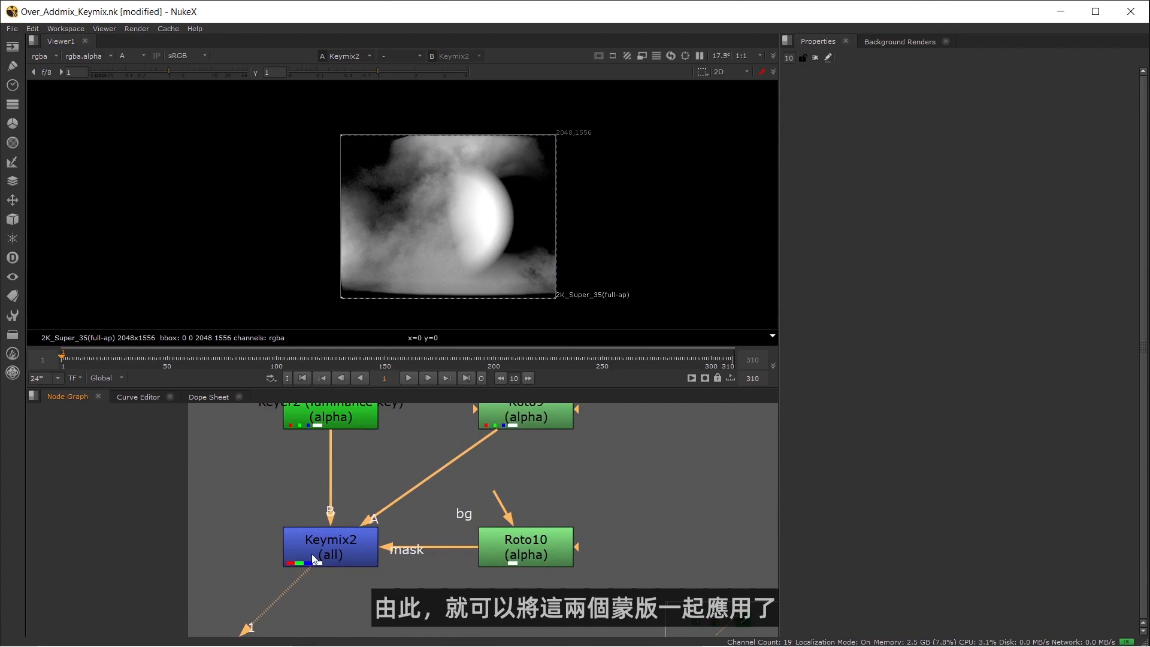
Open the Roto10 node's properties and view the roto mask that feeds Keymix2
double_click(499, 542)
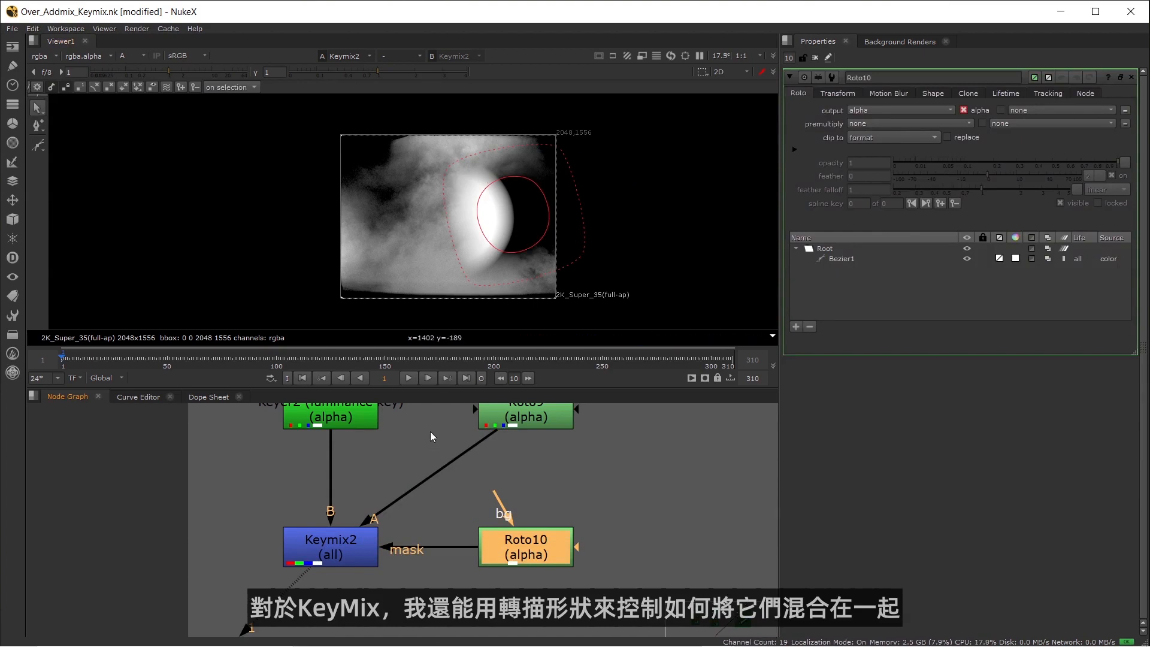
middle_drag(431, 431, 433, 456)
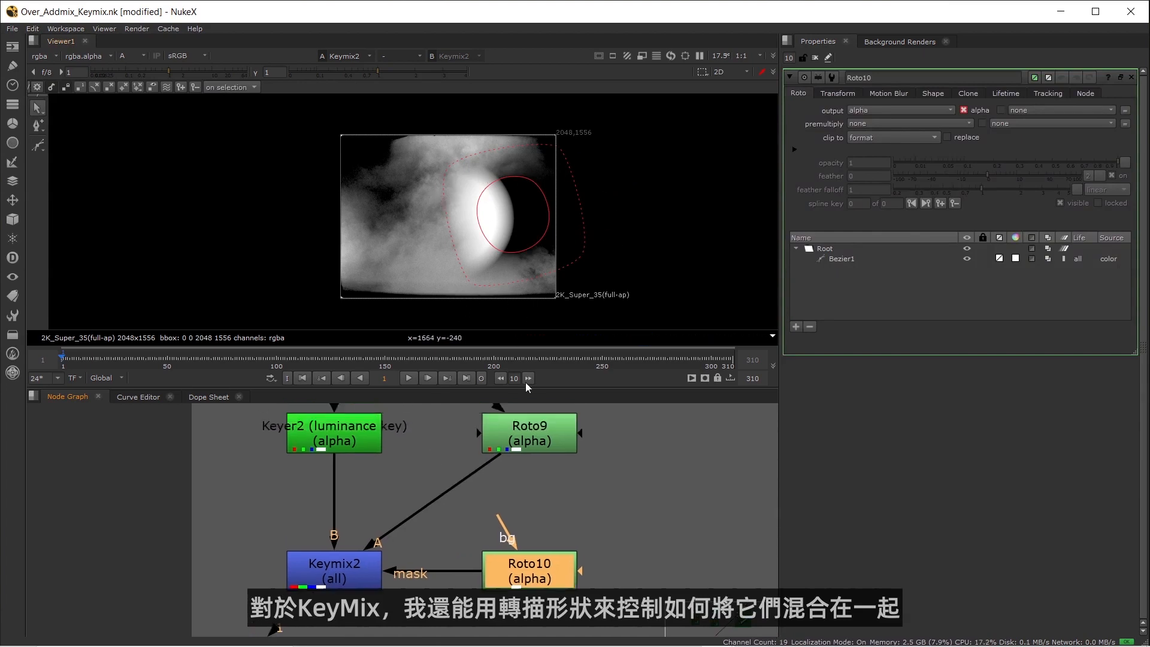
ctrl+shift+click(536, 568)
ctrl+shift+click(515, 574)
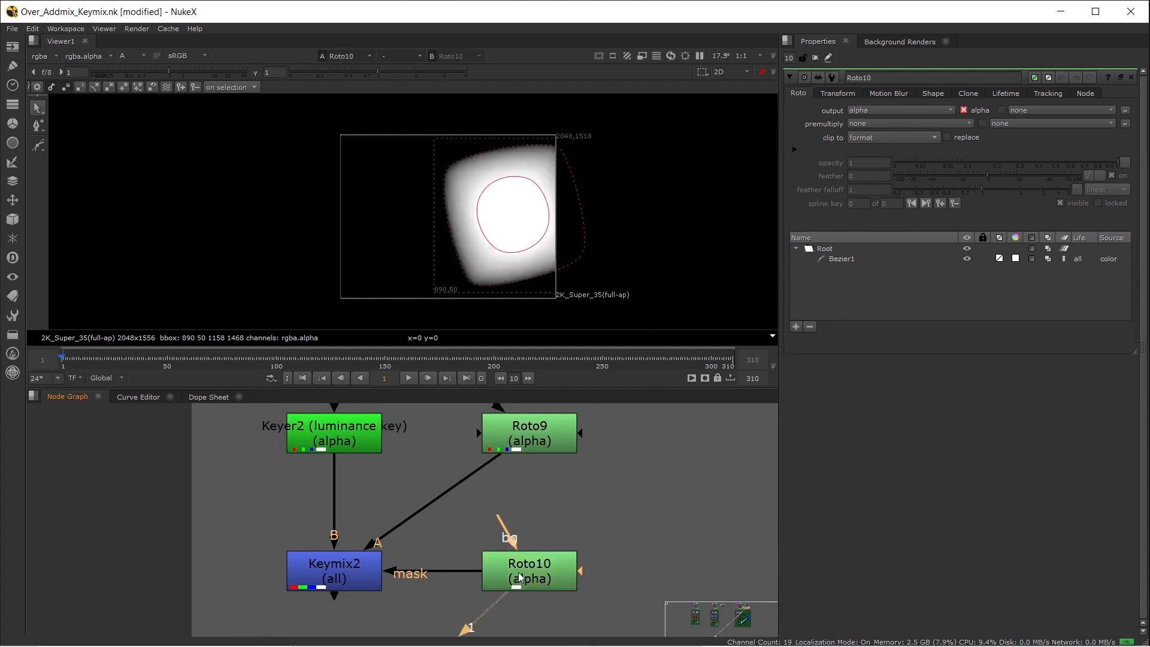
Compare the Keymix2 result with its Roto9 and Keyer2 inputs in the viewer
click(357, 573)
key(1)
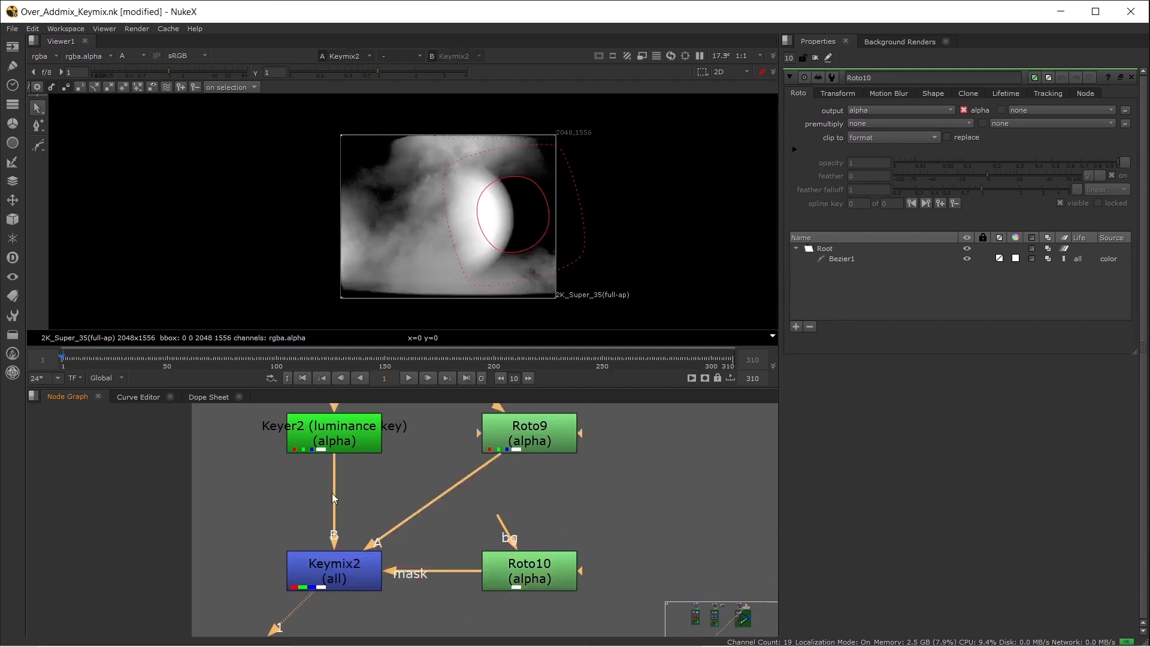
click(329, 440)
click(527, 427)
key(1)
click(349, 425)
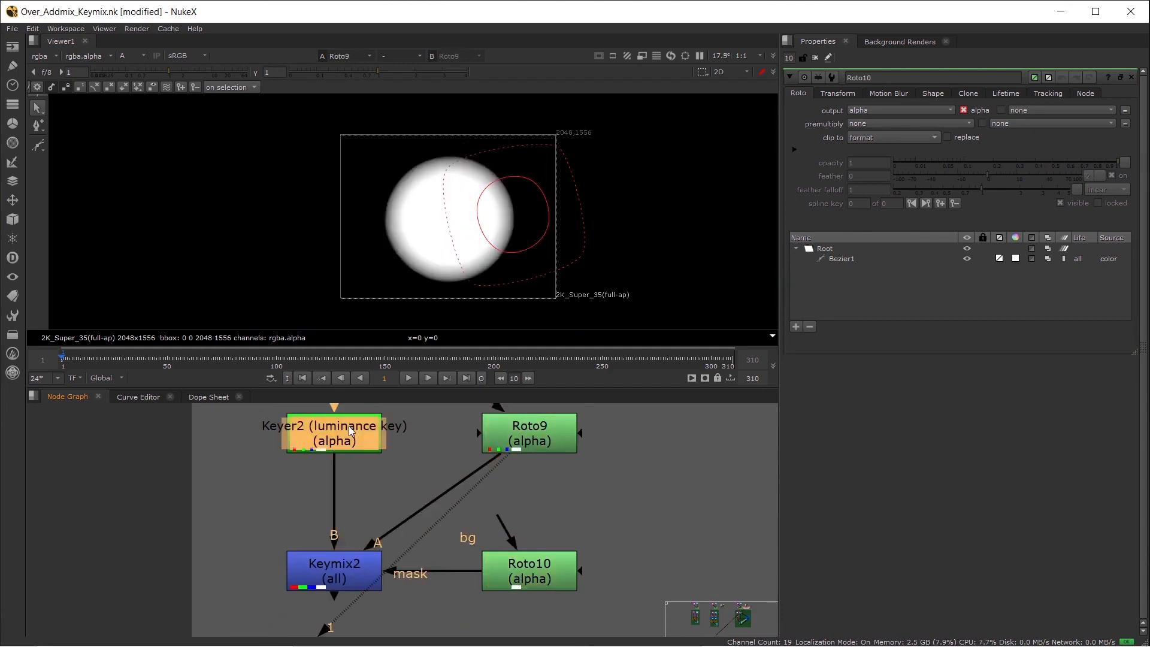
key(1)
click(333, 564)
key(1)
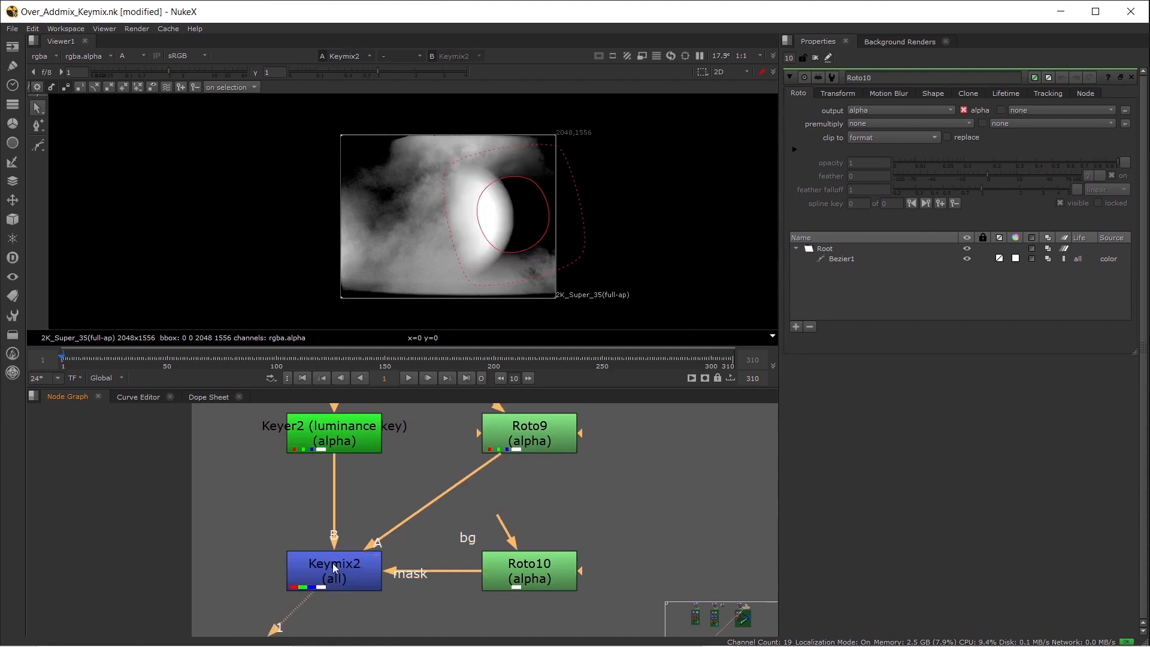
Open the Keymix2 node's properties and lower its mix value
click(333, 566)
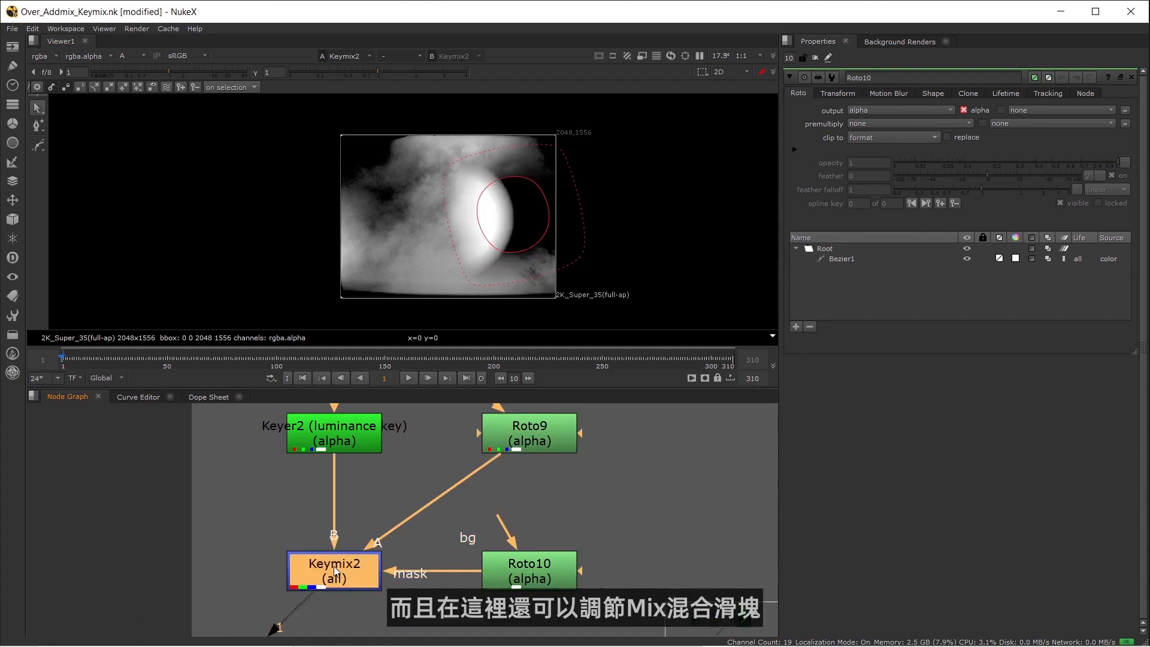
double_click(333, 566)
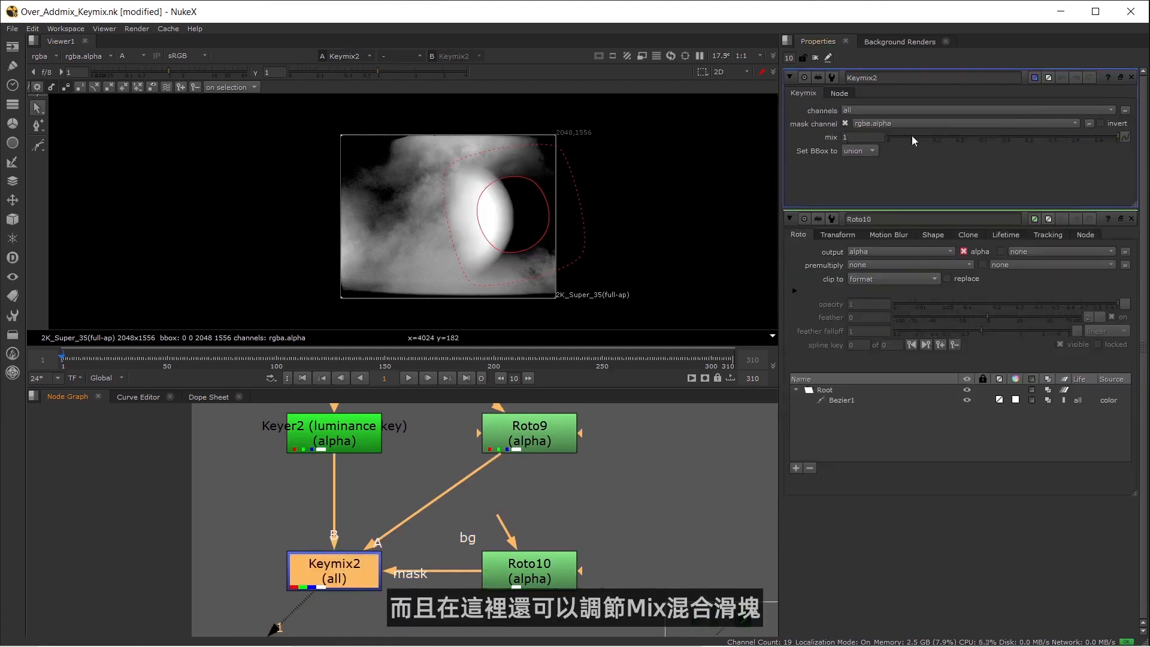
drag(1086, 135, 966, 181)
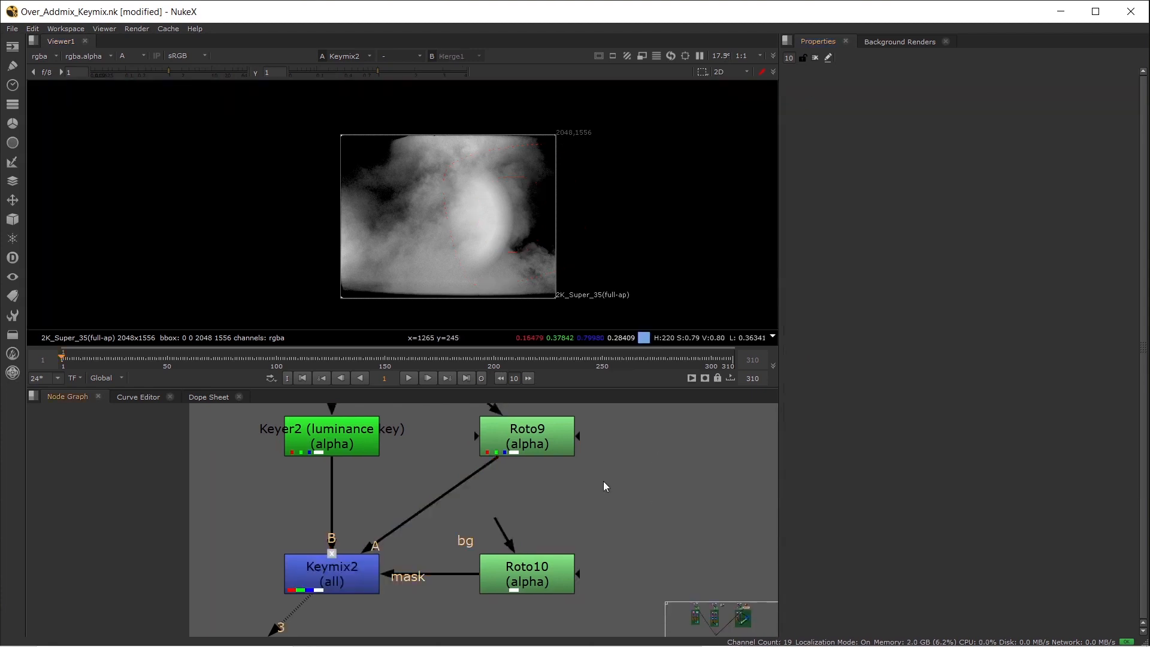
Switch the viewer back to full color and show the Over, AddMix and KeyMix setups together in the node graph
key(a)
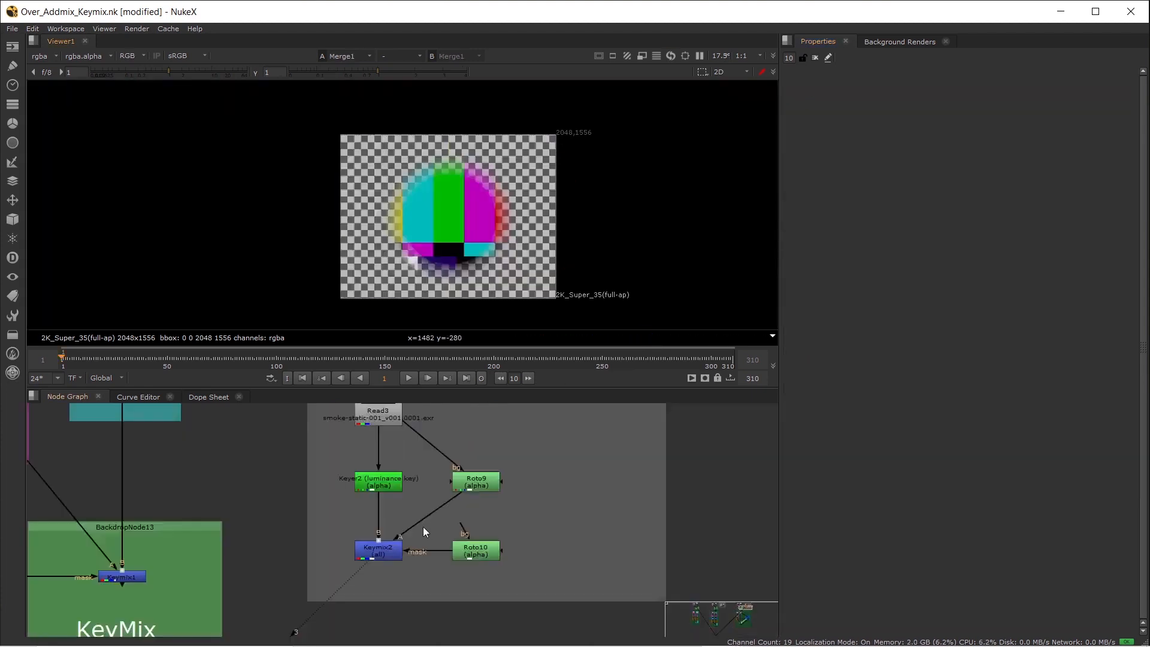
scroll(423, 527, down, 6)
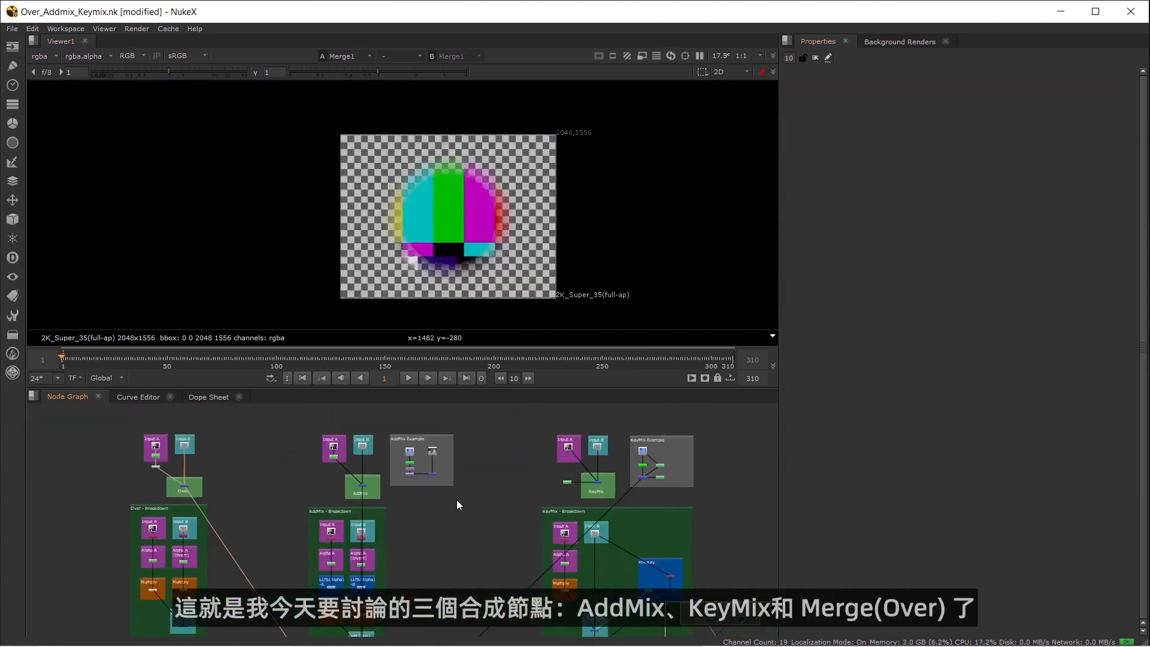